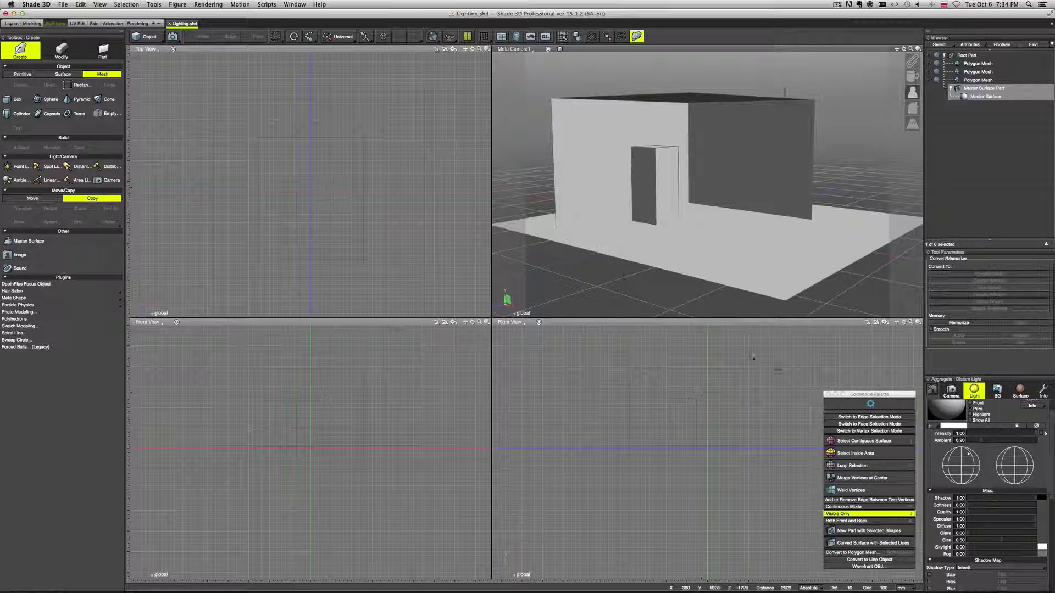
Step: Orbit the perspective view slightly around the room and render the scene
{"action": "middle_click_drag", "start_coordinate": [734, 263], "coordinate": [749, 260]}
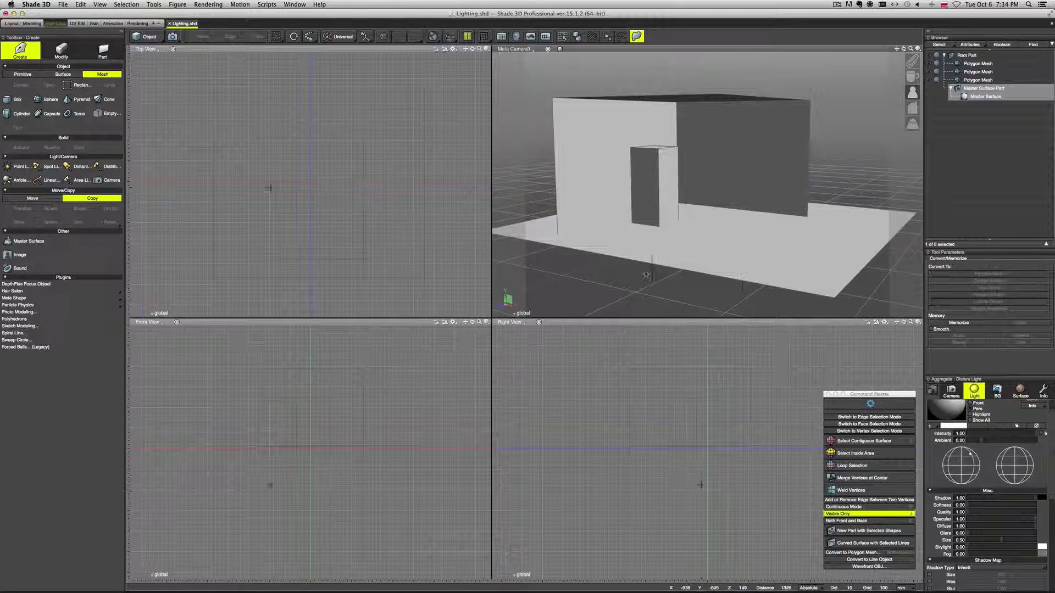
{"action": "key", "text": "super+r"}
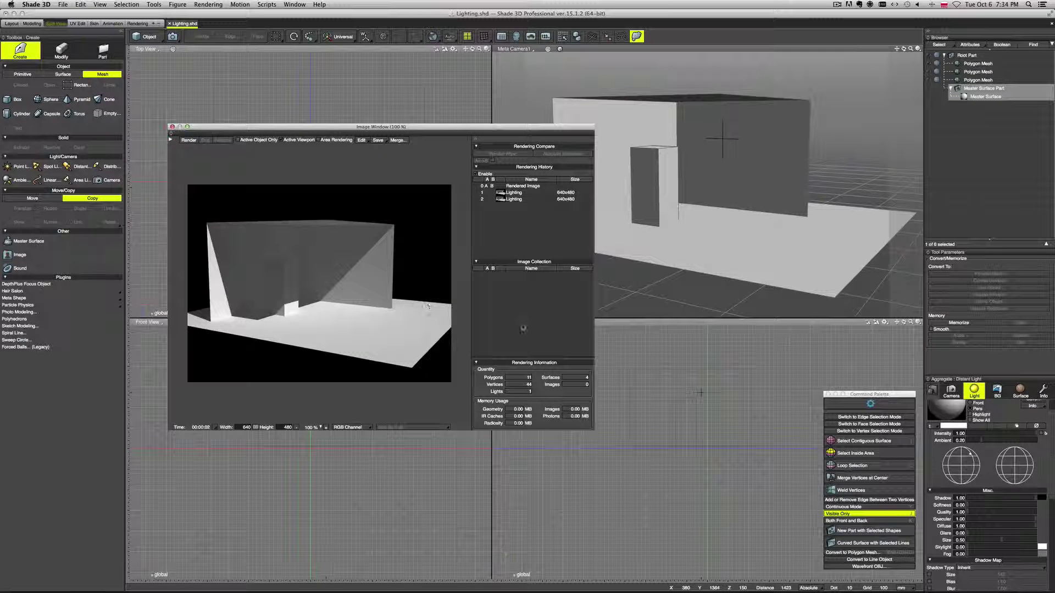
Step: Shift the distant light's direction slightly farther up and away from the centre of the front hemisphere
{"action": "scroll", "coordinate": [972, 409], "scroll_direction": "up", "scroll_amount": 2}
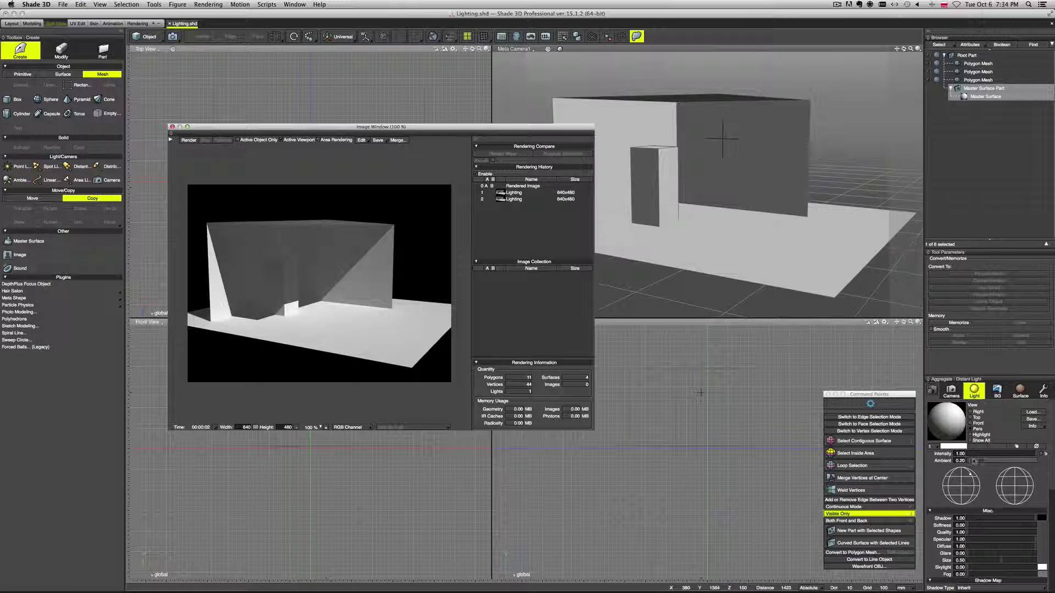
{"action": "left_click", "coordinate": [968, 483]}
{"action": "mouse_move", "coordinate": [968, 482]}
{"action": "left_mouse_down"}
{"action": "mouse_move", "coordinate": [959, 483]}
{"action": "mouse_move", "coordinate": [971, 479]}
{"action": "left_mouse_up"}
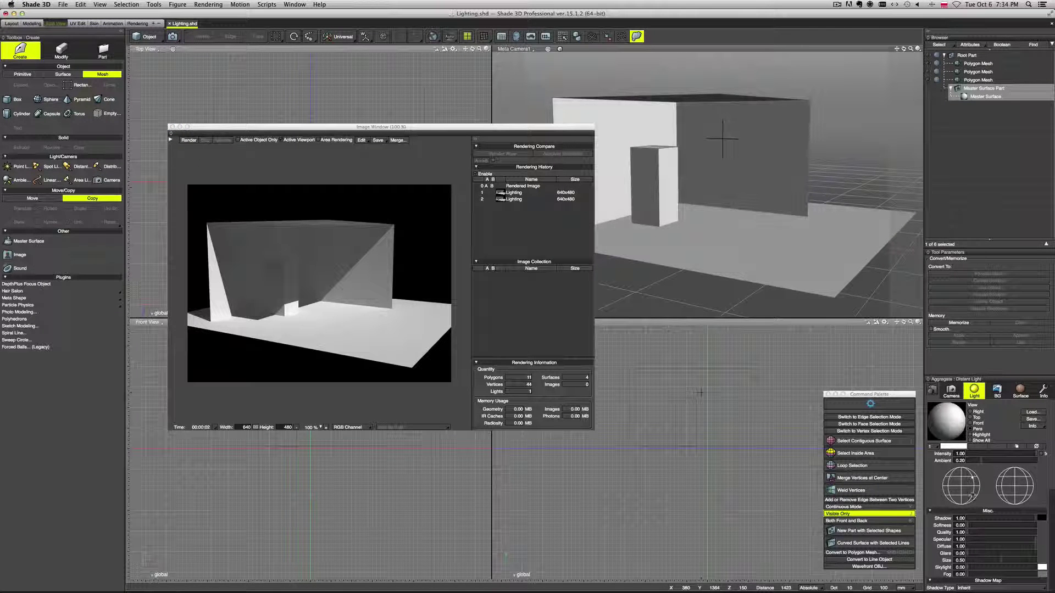
Step: Set the distant light's shadow softness to 0.30, re-render the scene, and check the global illumination render settings
{"action": "scroll", "coordinate": [979, 520], "scroll_direction": "down", "scroll_amount": 3}
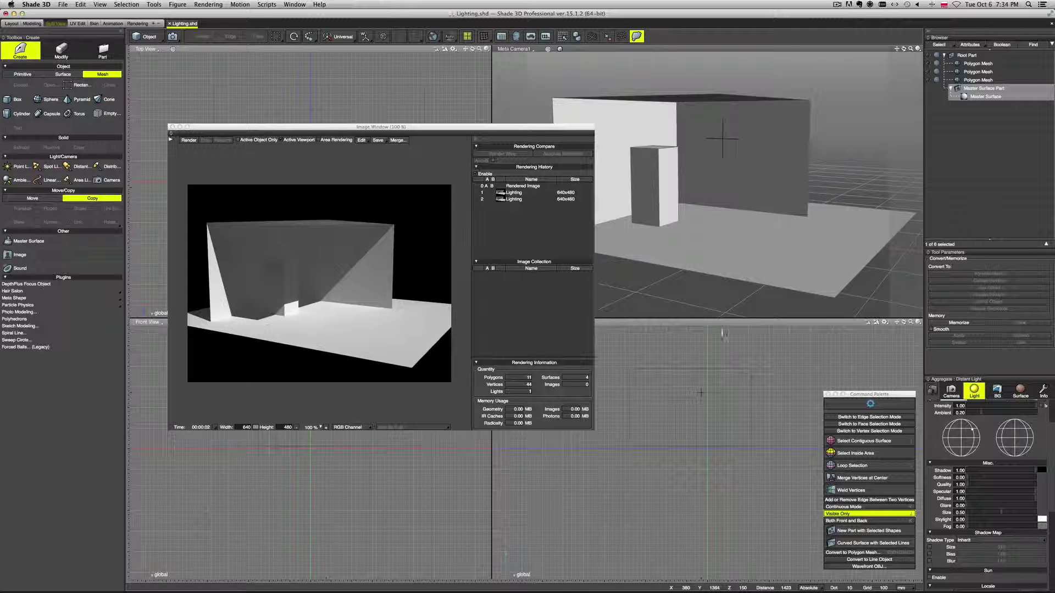
{"action": "left_click", "coordinate": [988, 480]}
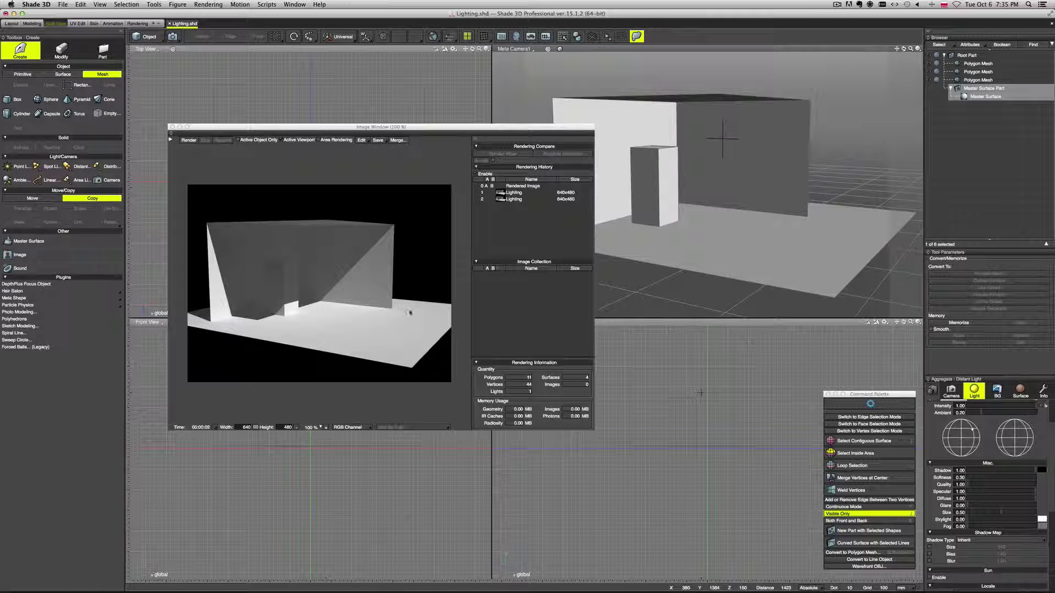
{"action": "left_click", "coordinate": [188, 140]}
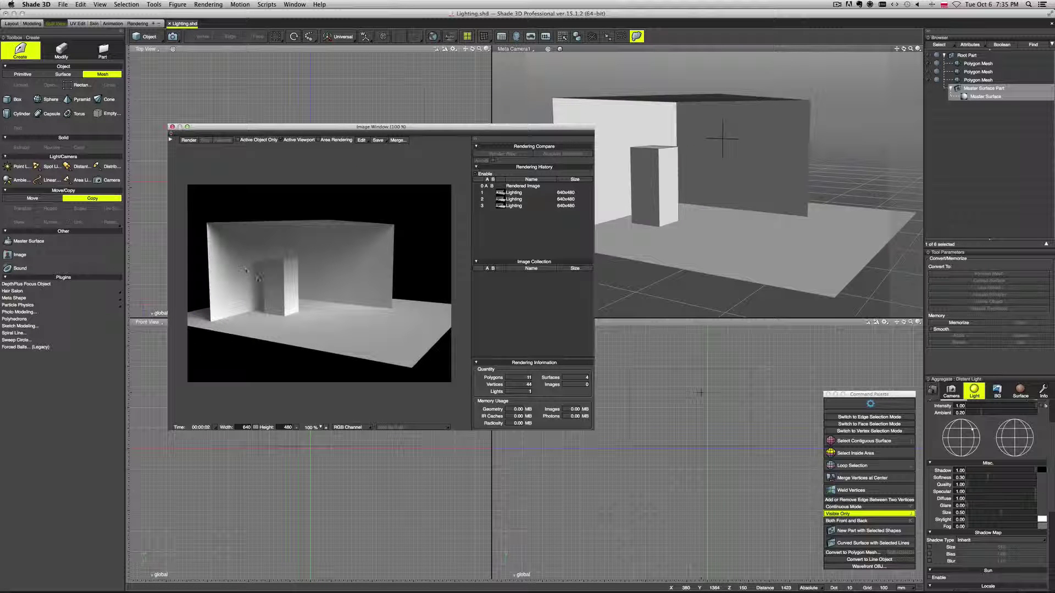
{"action": "left_click", "coordinate": [170, 140]}
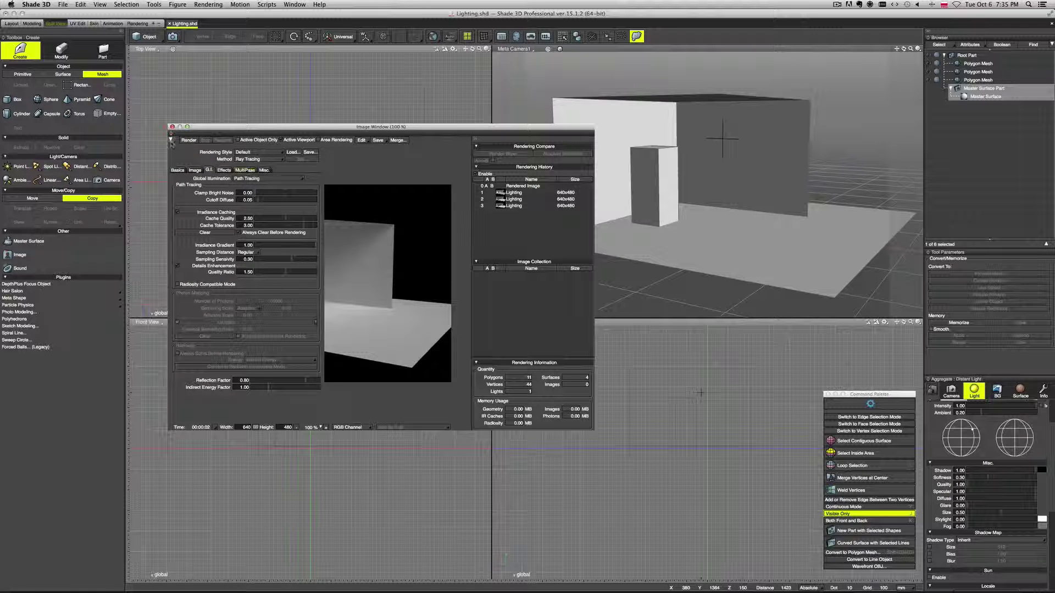
{"action": "left_click", "coordinate": [171, 140]}
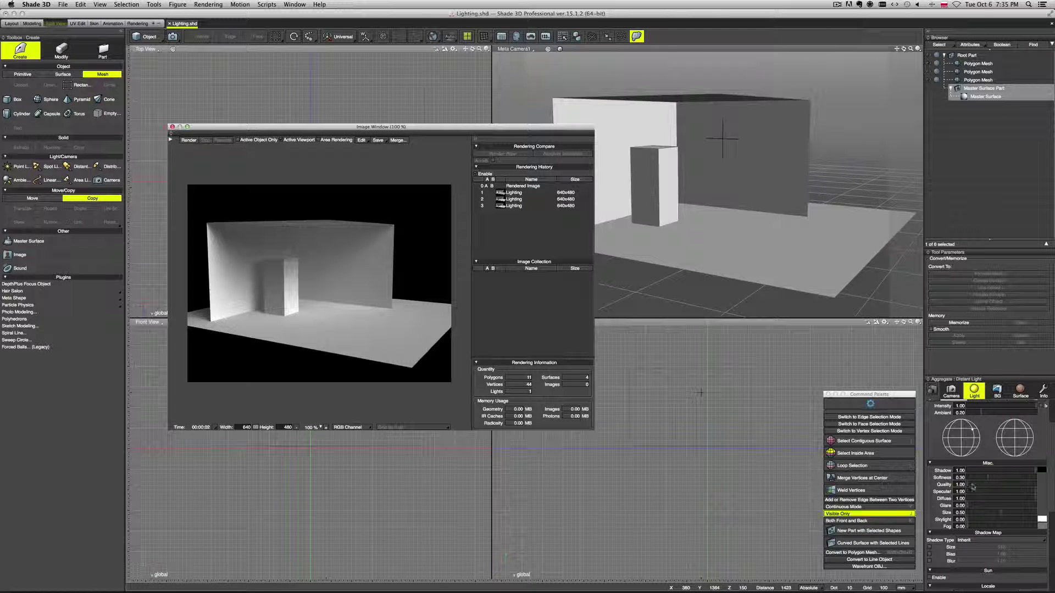
Step: Raise the distant light's shadow quality to 1.48, re-render, and compare the result with the previous render in the history
{"action": "left_click_drag", "start_coordinate": [994, 487], "coordinate": [971, 489]}
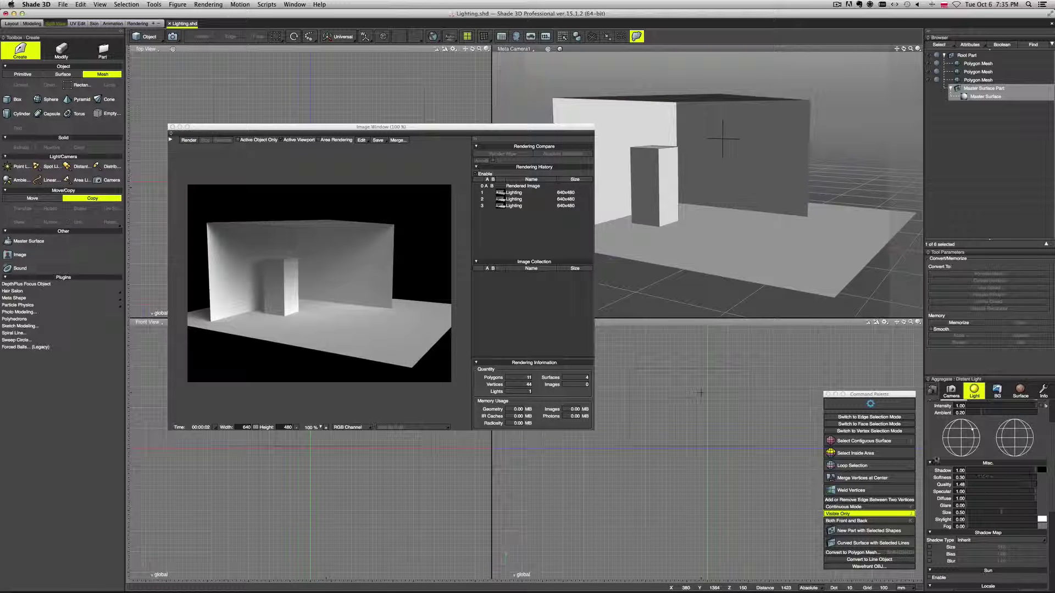
{"action": "left_click", "coordinate": [188, 139]}
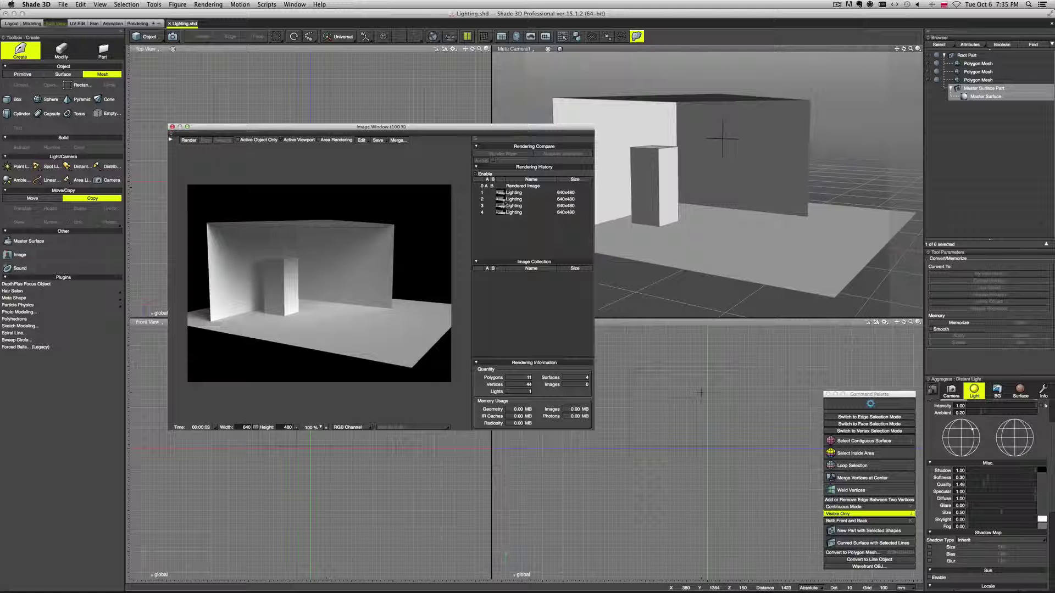
{"action": "left_click", "coordinate": [520, 200]}
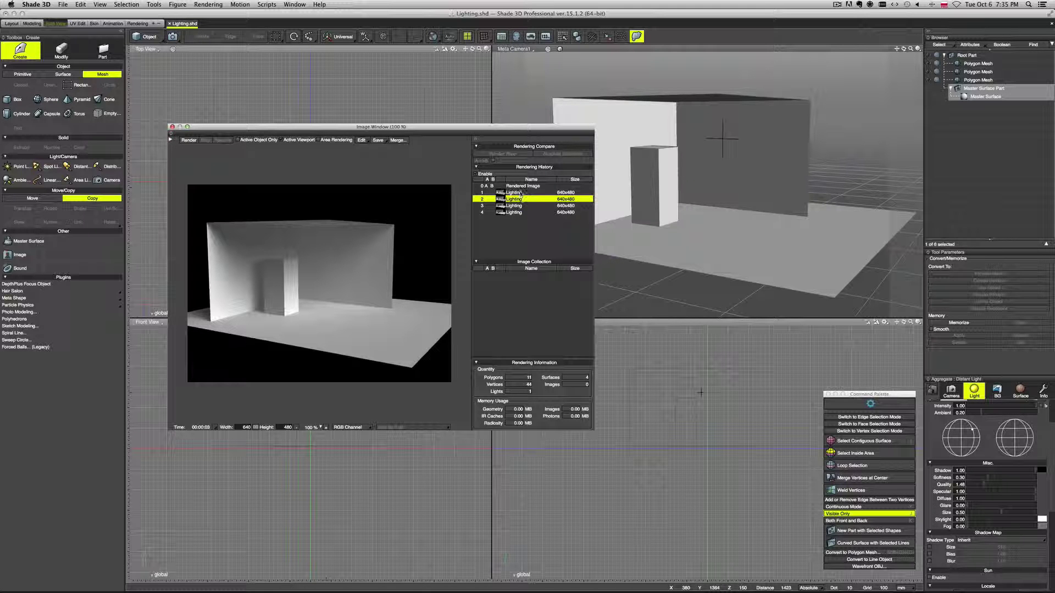
{"action": "left_click", "coordinate": [520, 193]}
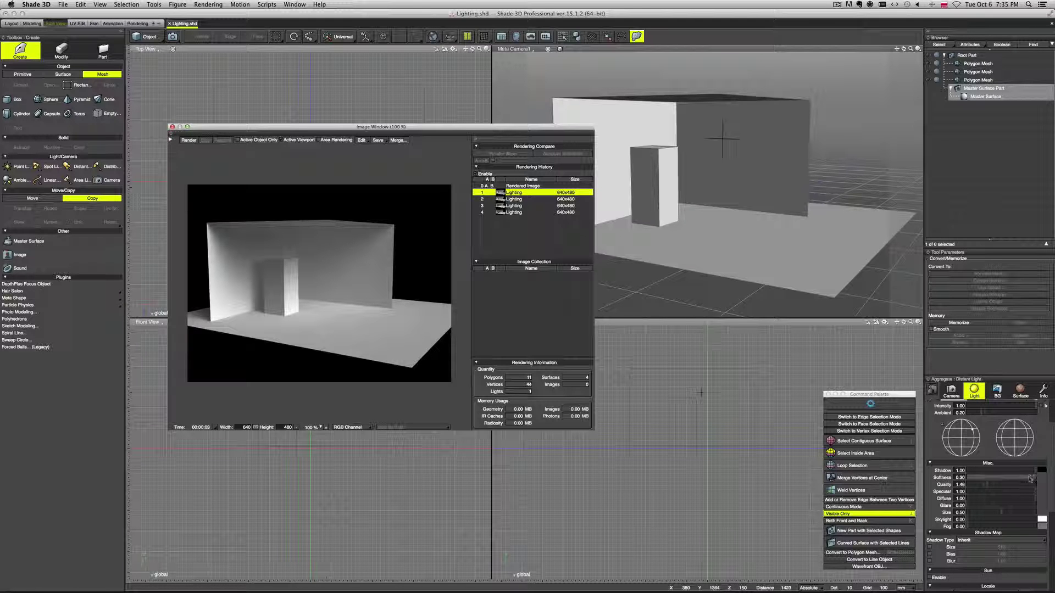
Step: Tint the distant light a pale yellow-green and re-render the scene
{"action": "scroll", "coordinate": [1030, 498], "scroll_direction": "up", "scroll_amount": 3}
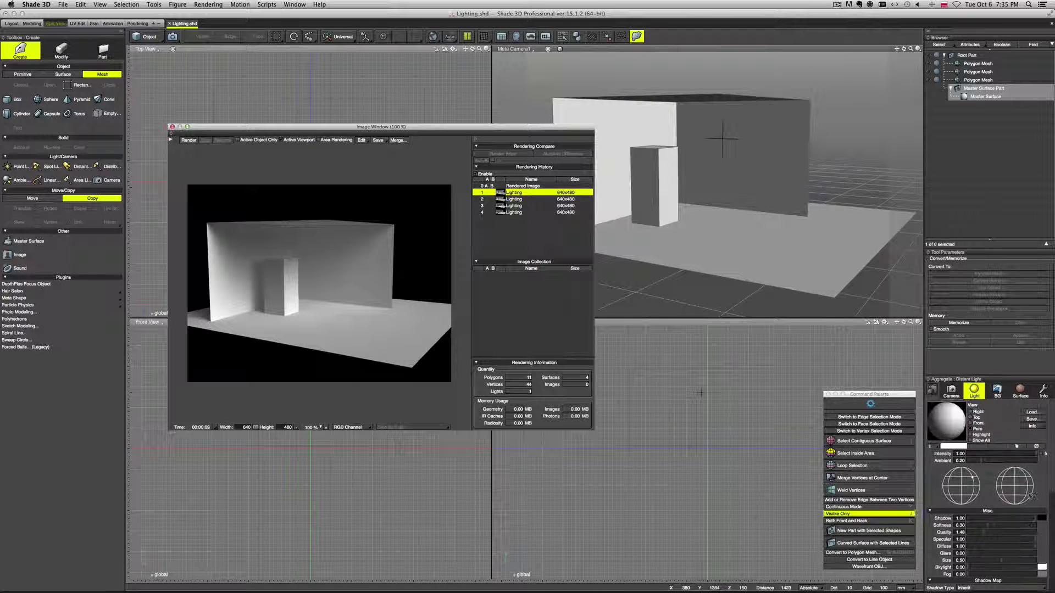
{"action": "left_click", "coordinate": [959, 446]}
{"action": "left_click_drag", "start_coordinate": [855, 156], "coordinate": [862, 150]}
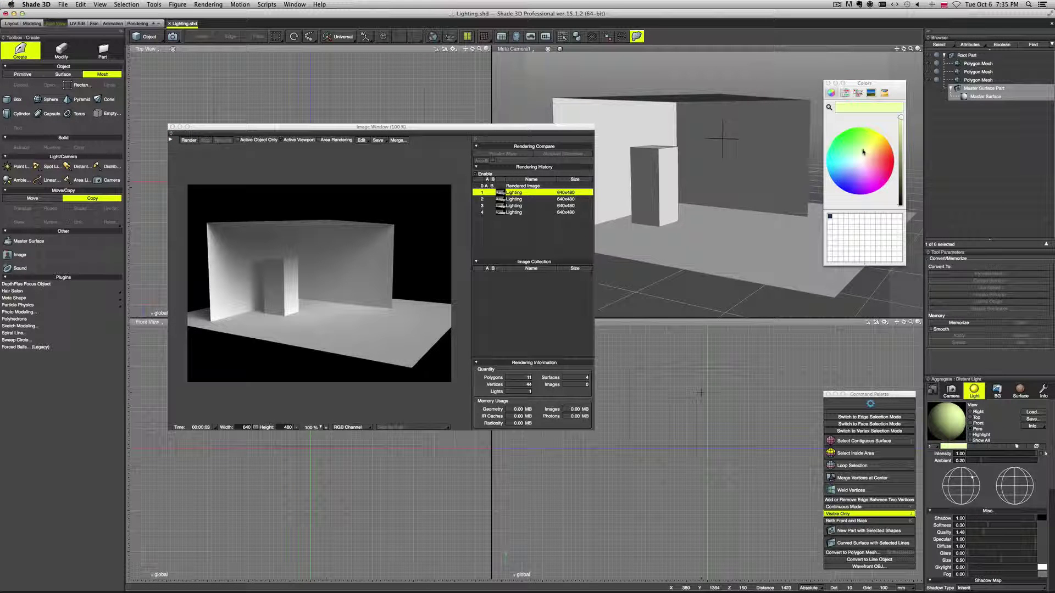
{"action": "left_click", "coordinate": [828, 83]}
{"action": "left_click", "coordinate": [189, 140]}
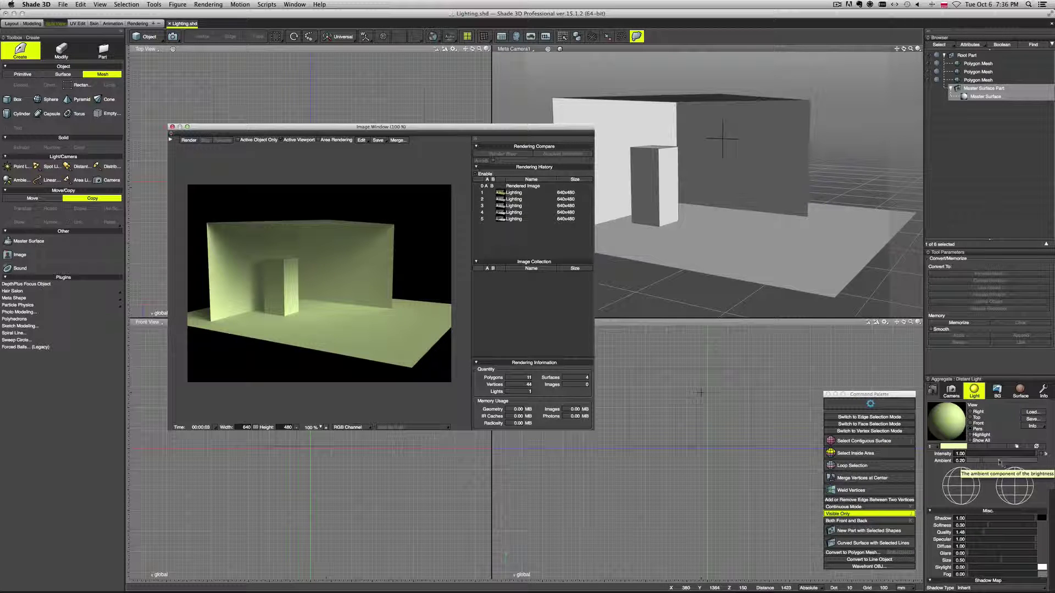
Step: Raise the distant light's ambient component to 0.77 and re-render the scene
{"action": "left_click", "coordinate": [1016, 461]}
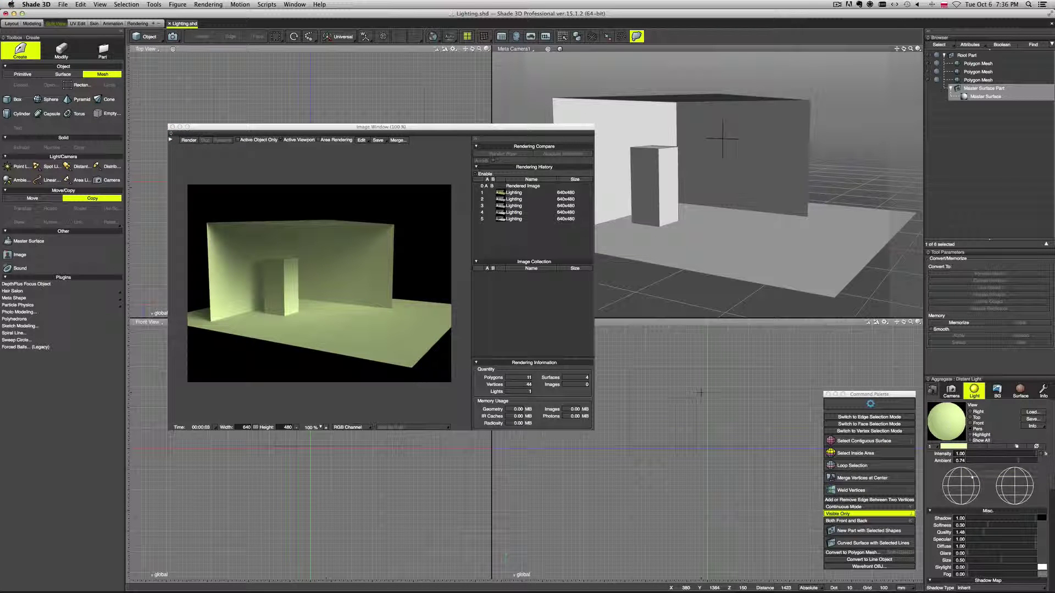
{"action": "left_click_drag", "start_coordinate": [1014, 461], "coordinate": [1020, 460]}
{"action": "left_click", "coordinate": [188, 139]}
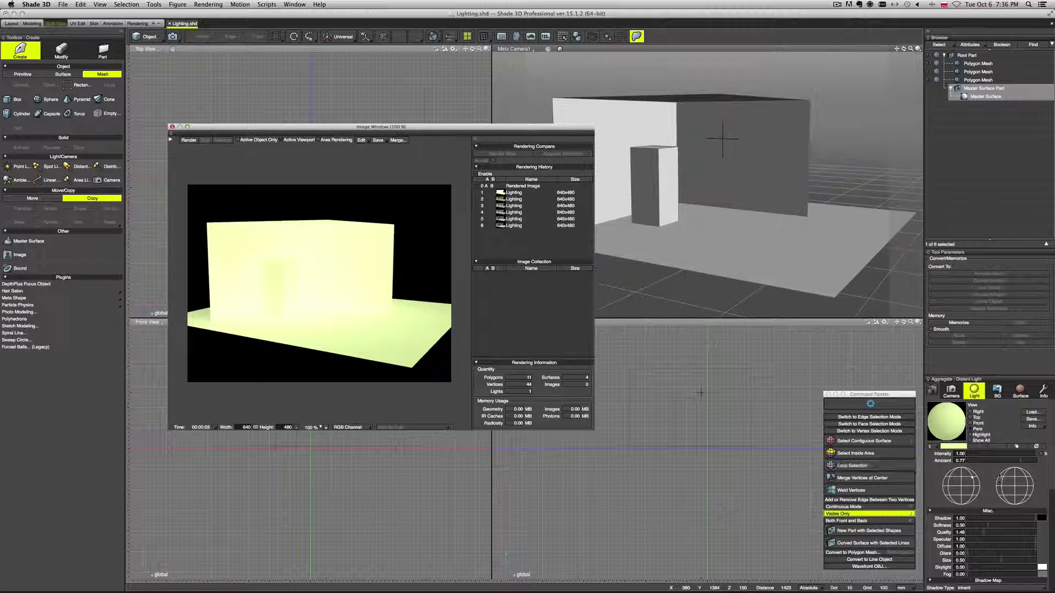
Step: Render with the distant light's intensity at 0.53, and restore intensity to 1.00 and ambient to 0.20
{"action": "left_click", "coordinate": [1003, 454]}
{"action": "left_click", "coordinate": [1004, 455]}
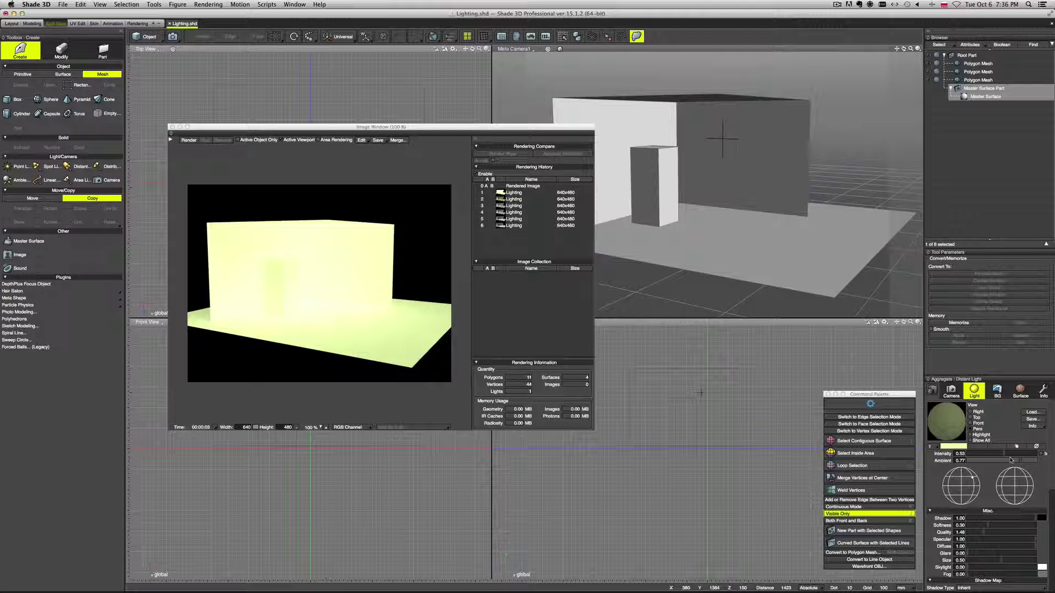
{"action": "left_click", "coordinate": [189, 140]}
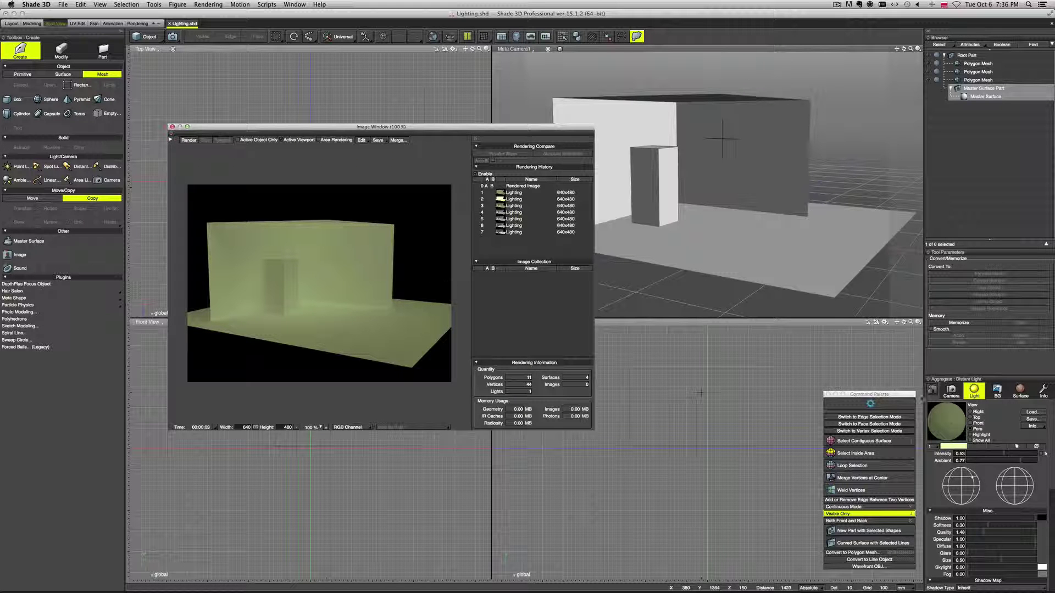
{"action": "mouse_move", "coordinate": [1021, 461]}
{"action": "left_mouse_down"}
{"action": "mouse_move", "coordinate": [978, 461]}
{"action": "mouse_move", "coordinate": [1038, 459]}
{"action": "left_mouse_up"}
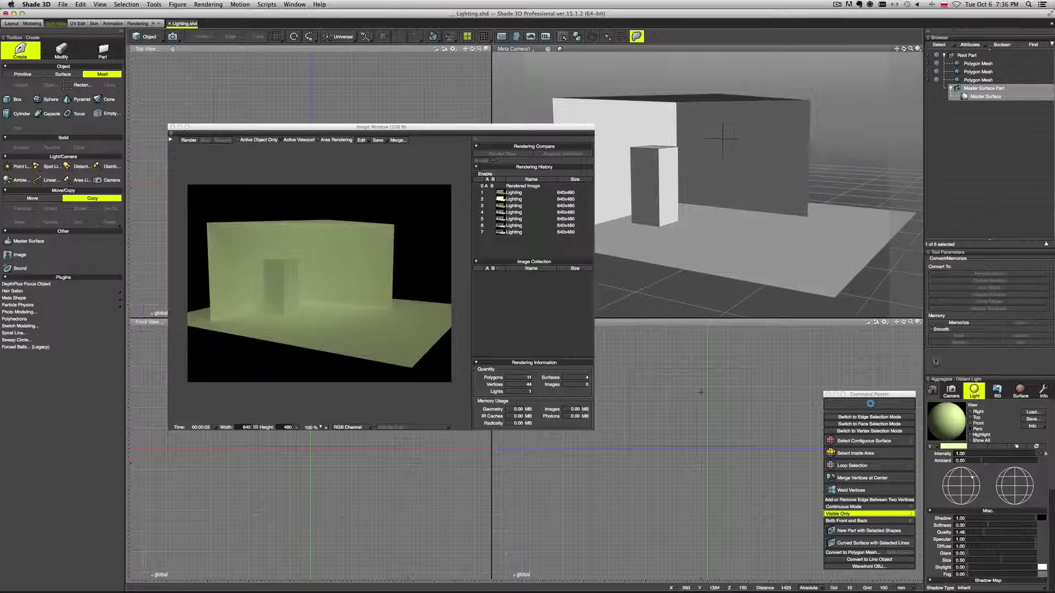
Step: Clear the render window from the views and create a point light inside the room with an intensity radius of about 569 mm
{"action": "left_click", "coordinate": [1043, 394]}
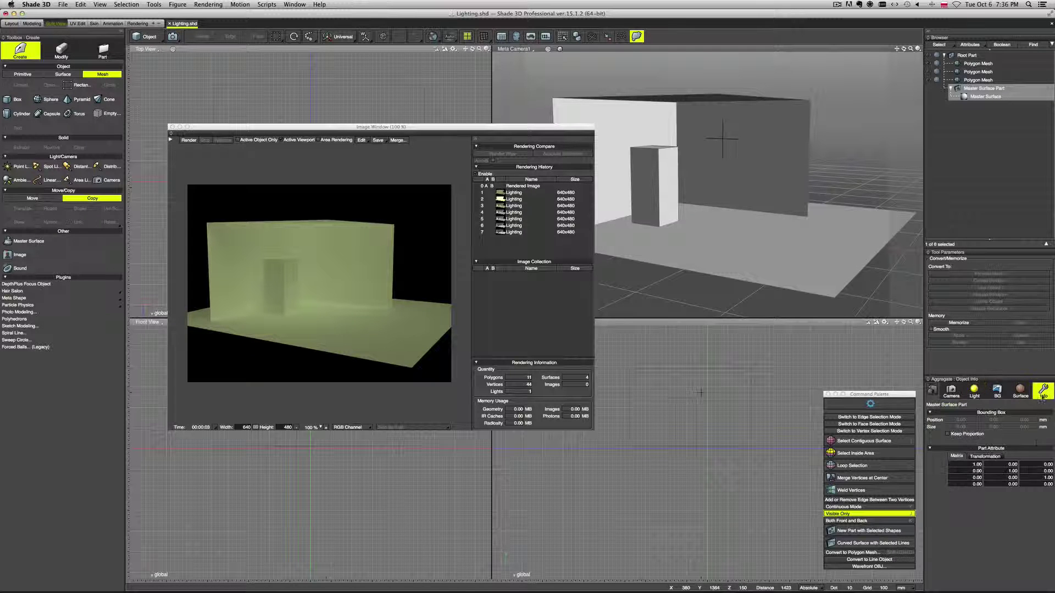
{"action": "left_click_drag", "start_coordinate": [323, 128], "coordinate": [291, 77]}
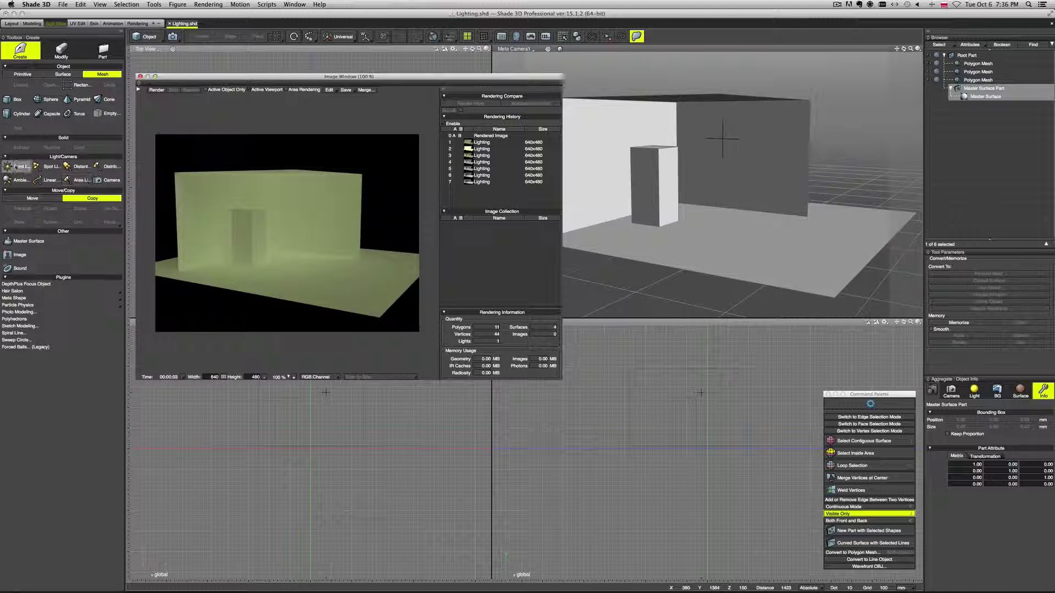
{"action": "left_click", "coordinate": [15, 166]}
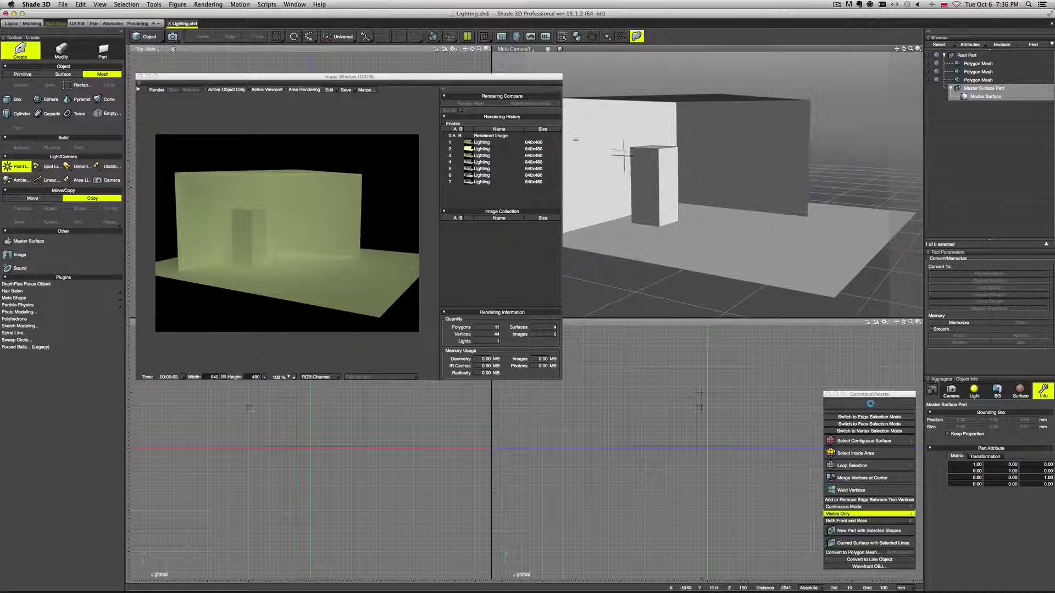
{"action": "left_click_drag", "start_coordinate": [422, 80], "coordinate": [531, 245]}
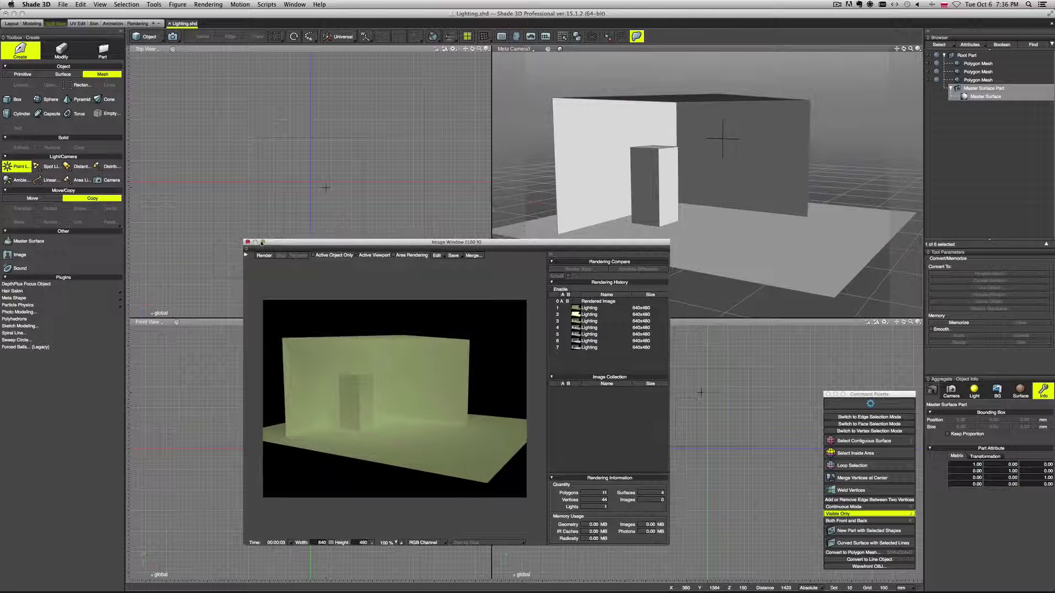
{"action": "left_click", "coordinate": [664, 143]}
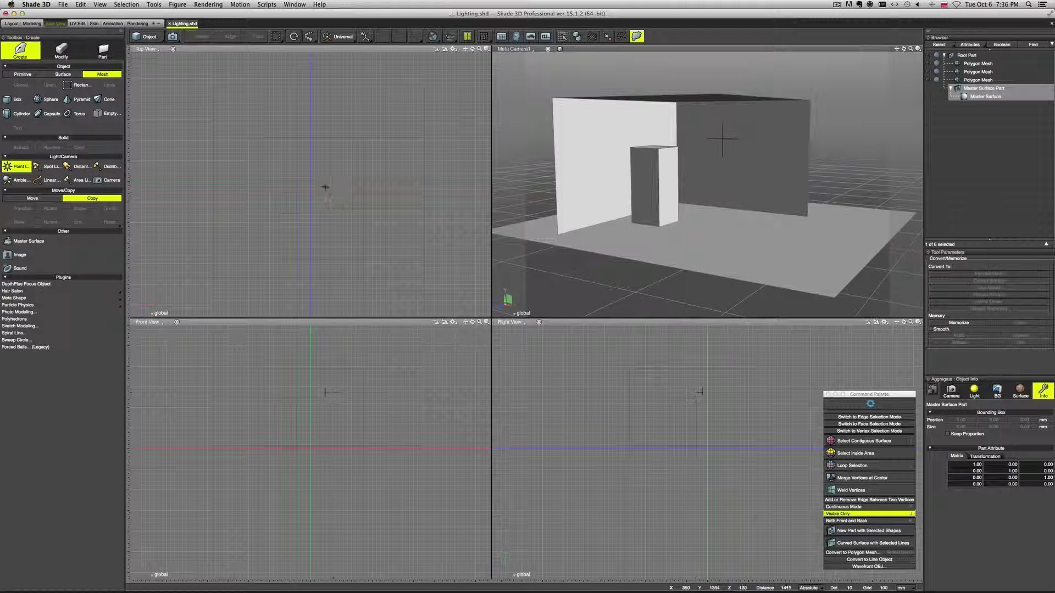
{"action": "left_click_drag", "start_coordinate": [328, 188], "coordinate": [346, 196]}
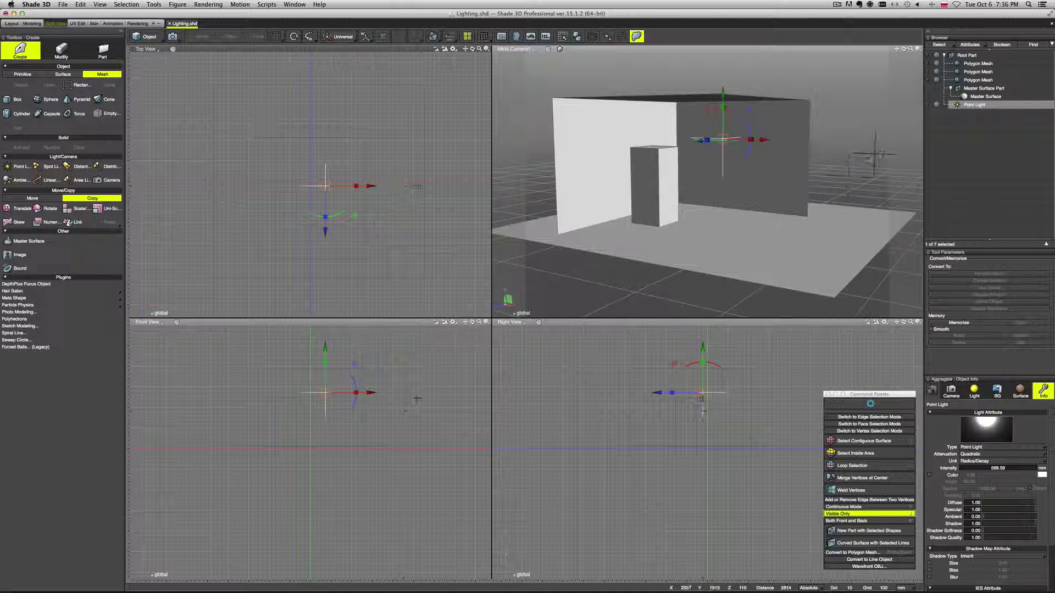
Step: Move the point light by 340 mm in X and -160 mm in Z, plus another -460 mm in Z
{"action": "left_click", "coordinate": [328, 188]}
{"action": "left_click_drag", "start_coordinate": [328, 188], "coordinate": [342, 180]}
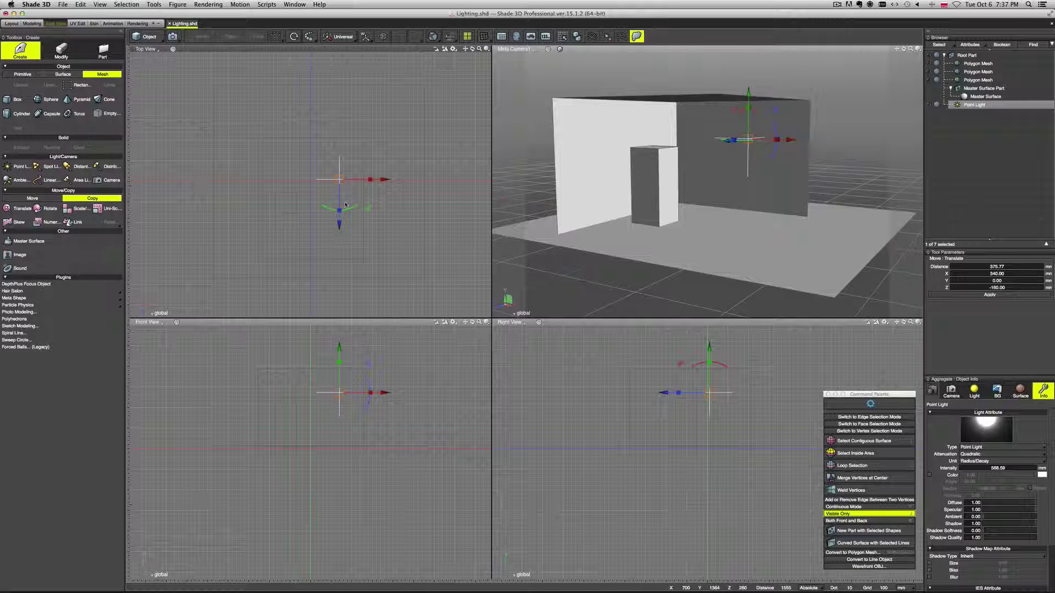
{"action": "left_click_drag", "start_coordinate": [344, 222], "coordinate": [344, 204]}
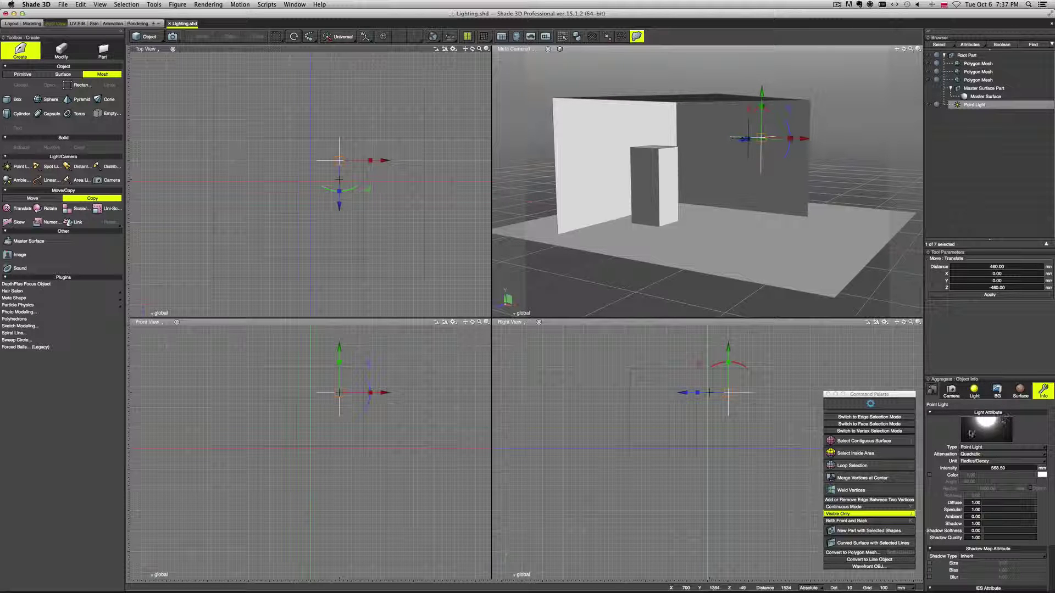
Step: Review the point light's type, attenuation and unit options, keeping Point Light, Quadratic and Radius/Decay
{"action": "left_click", "coordinate": [1015, 446]}
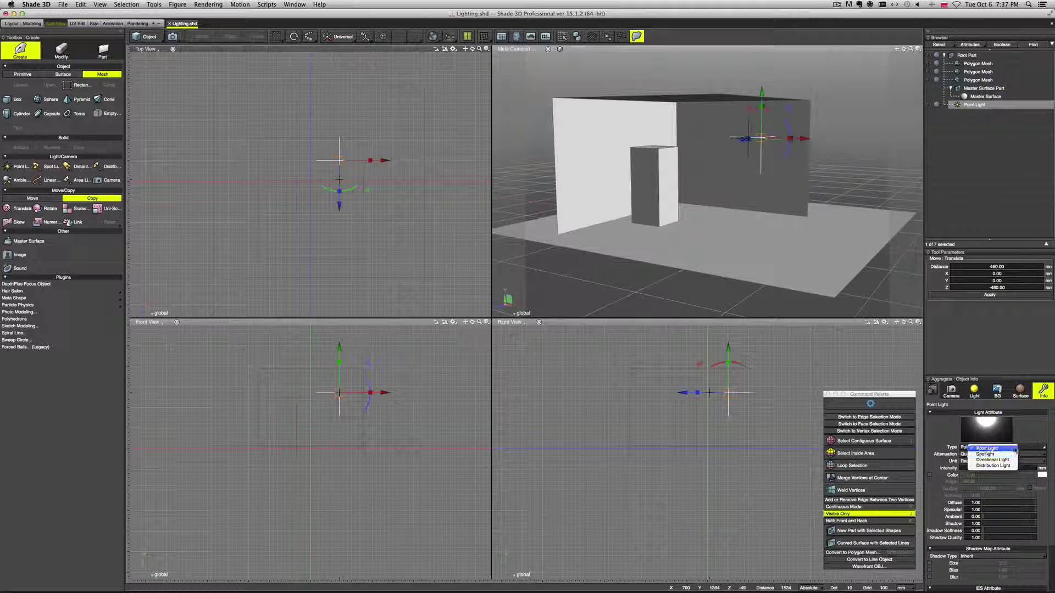
{"action": "left_click", "coordinate": [1036, 436]}
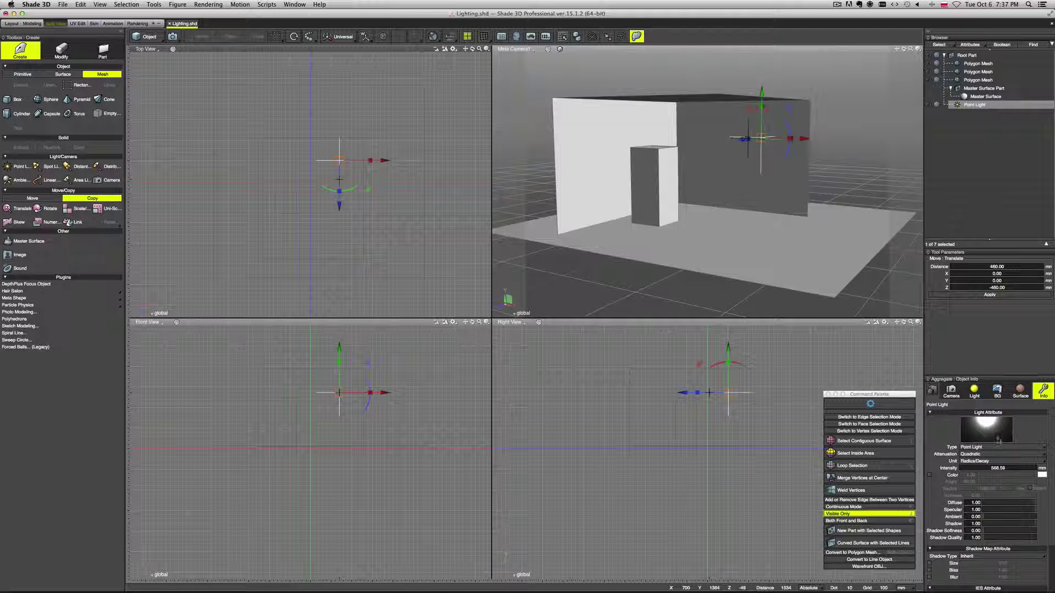
{"action": "left_click", "coordinate": [1030, 455]}
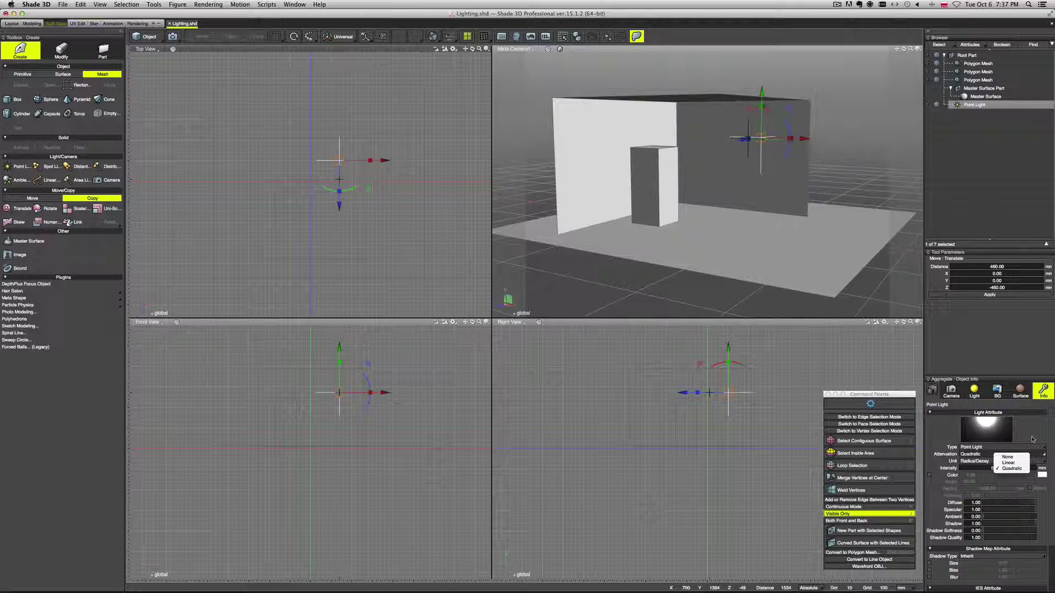
{"action": "left_click", "coordinate": [1011, 468]}
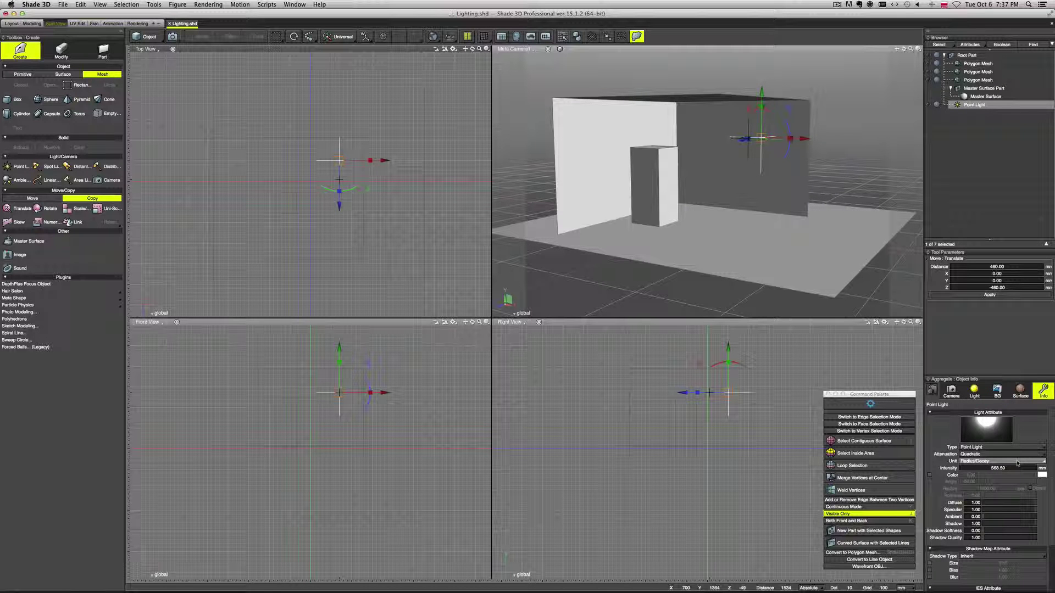
{"action": "left_click", "coordinate": [1016, 463]}
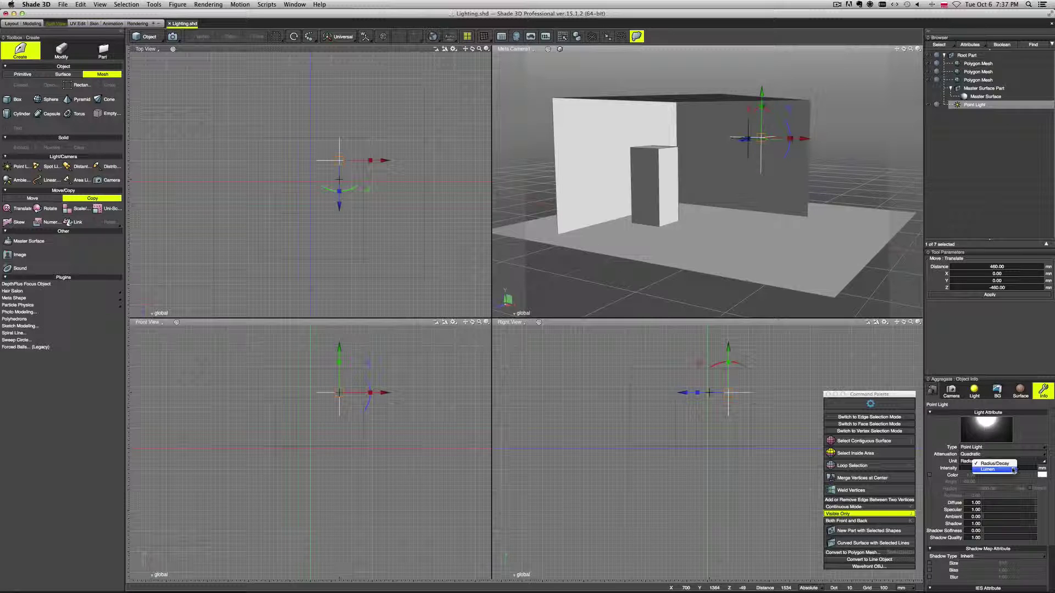
{"action": "left_click", "coordinate": [994, 463]}
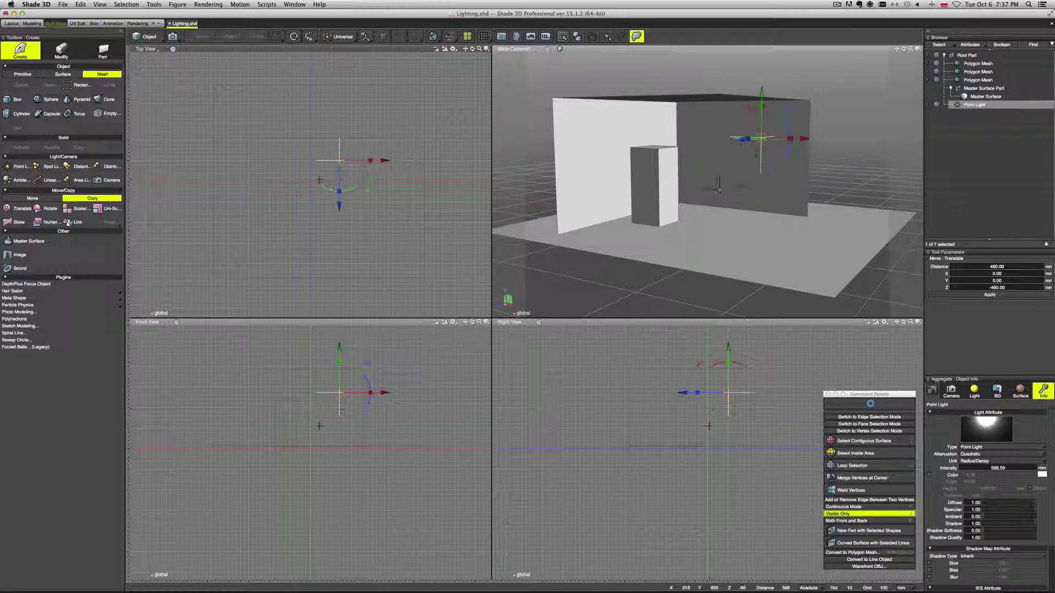
Step: Render the camera view with the new point light and move the image window clear of the perspective view
{"action": "key", "text": "super+r"}
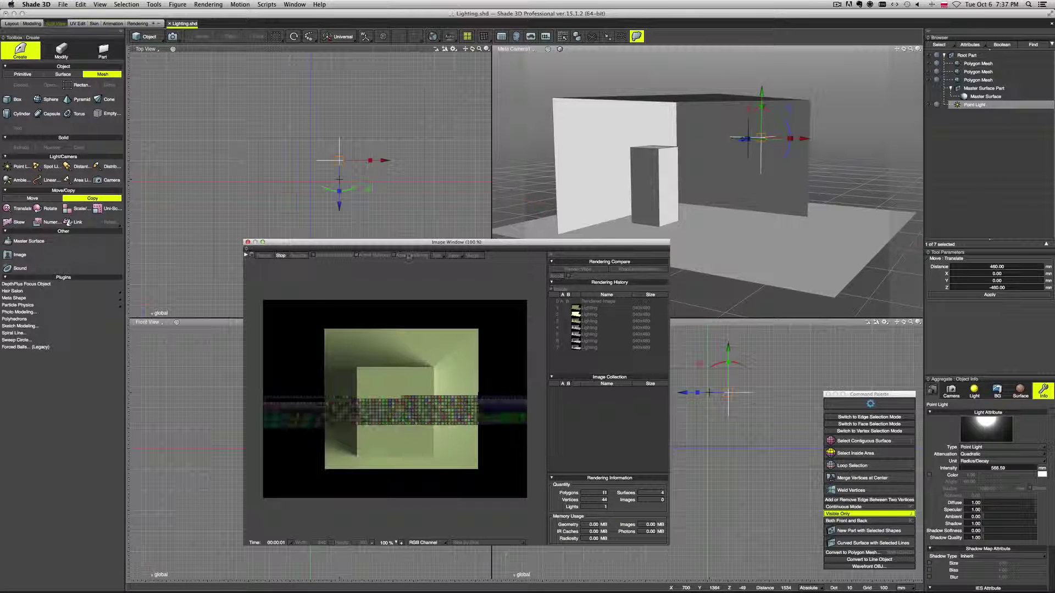
{"action": "left_click", "coordinate": [230, 331]}
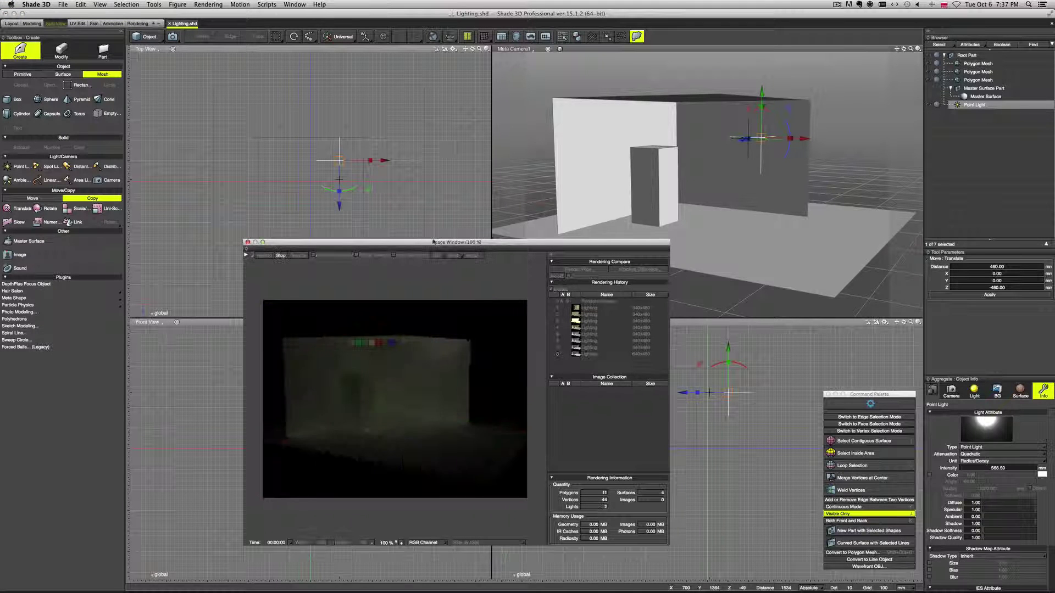
{"action": "left_click_drag", "start_coordinate": [425, 242], "coordinate": [293, 103]}
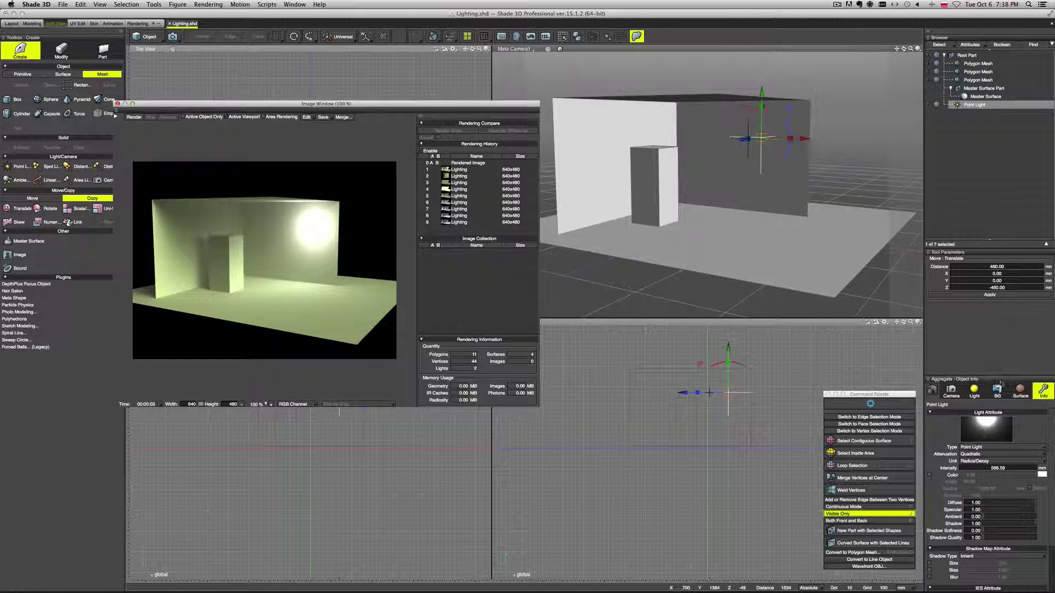
Step: Set the distant light's intensity to 0.28 and render the room again
{"action": "left_click", "coordinate": [974, 391]}
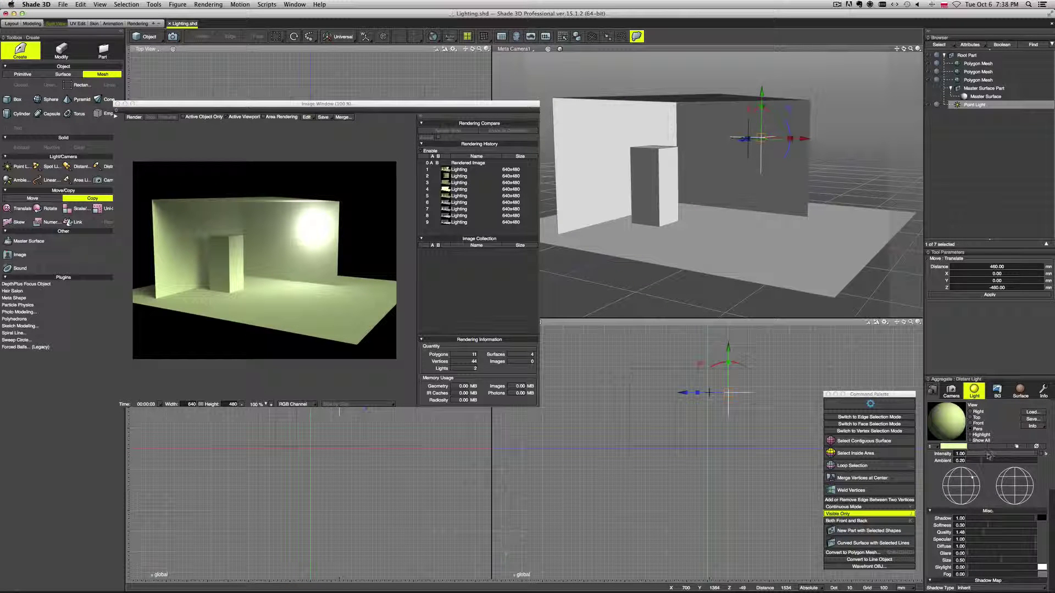
{"action": "left_click_drag", "start_coordinate": [988, 457], "coordinate": [987, 455]}
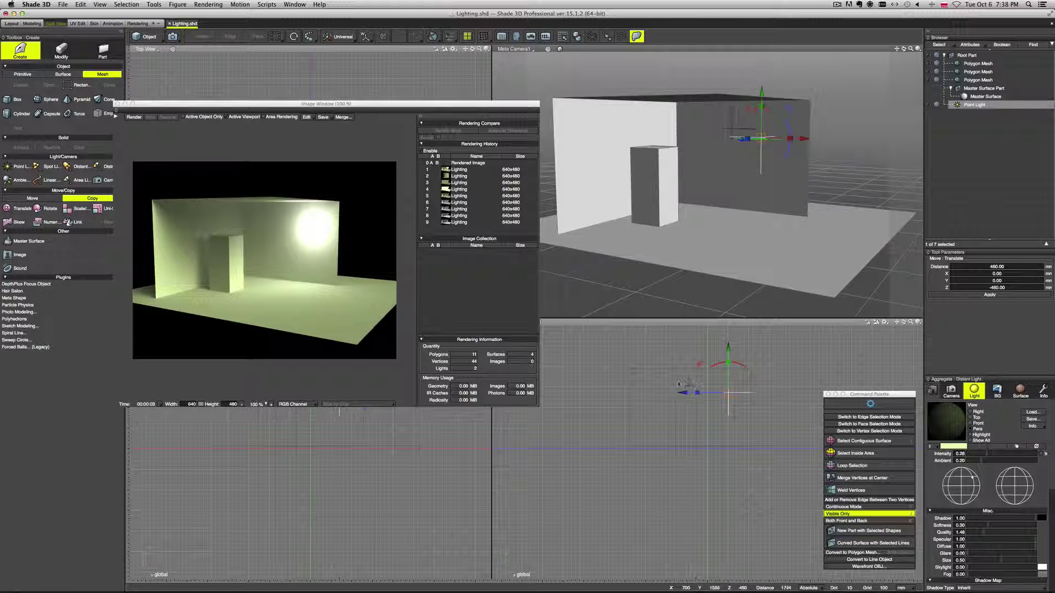
{"action": "left_click", "coordinate": [134, 117]}
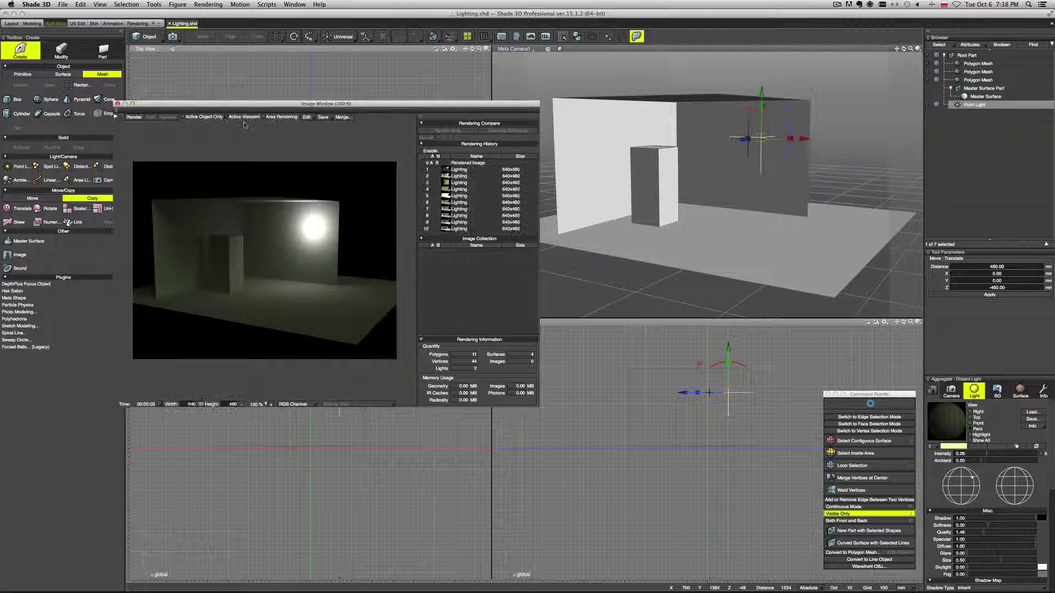
{"action": "left_click_drag", "start_coordinate": [263, 105], "coordinate": [293, 99]}
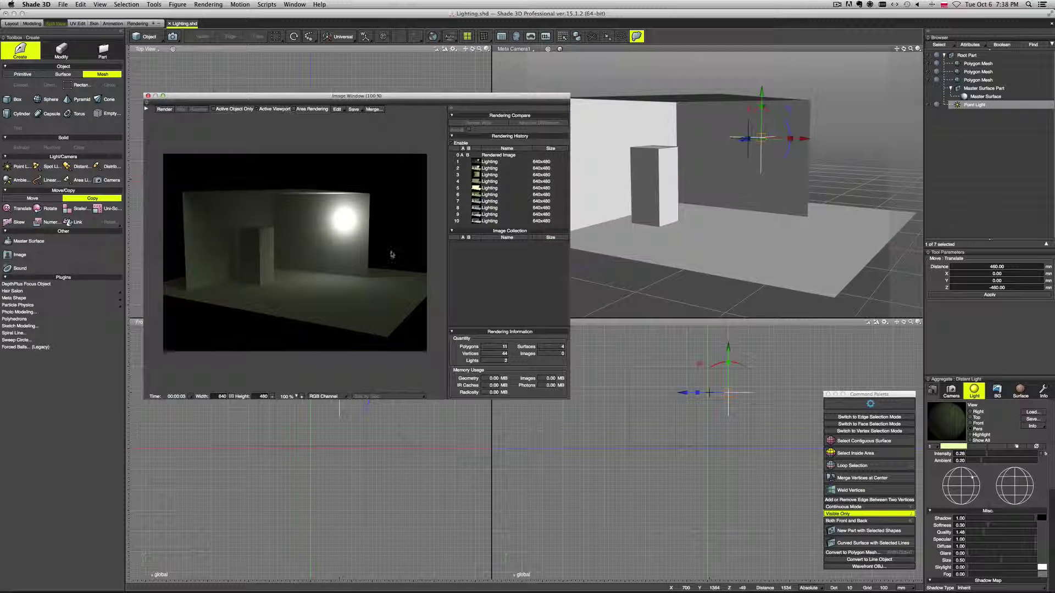
Step: Move the point light about -217 mm in X, display its light attributes, and render again
{"action": "left_click", "coordinate": [742, 140]}
{"action": "left_click_drag", "start_coordinate": [742, 140], "coordinate": [776, 142]}
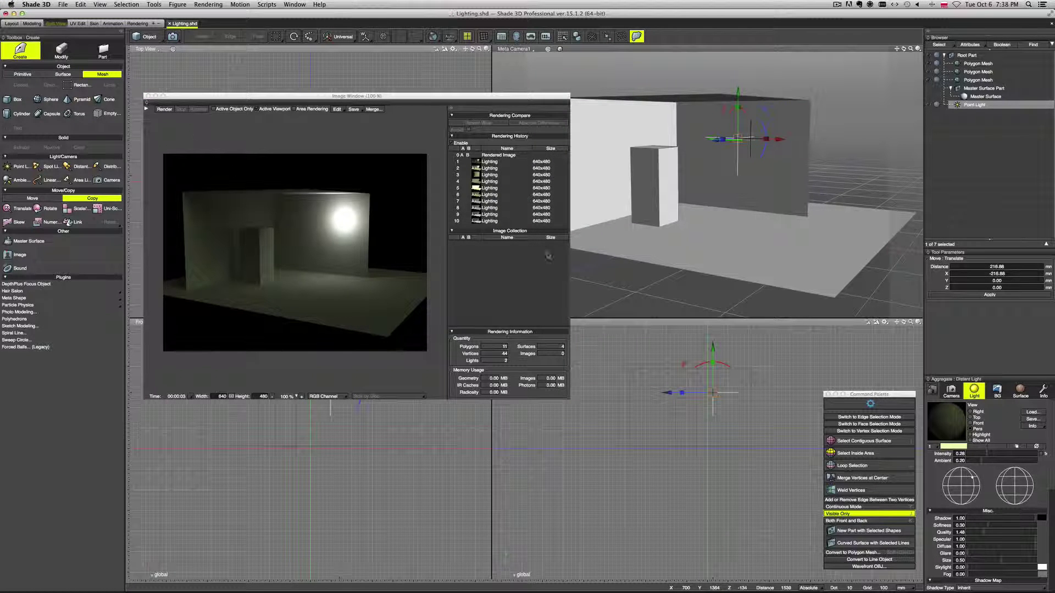
{"action": "left_click", "coordinate": [1042, 390]}
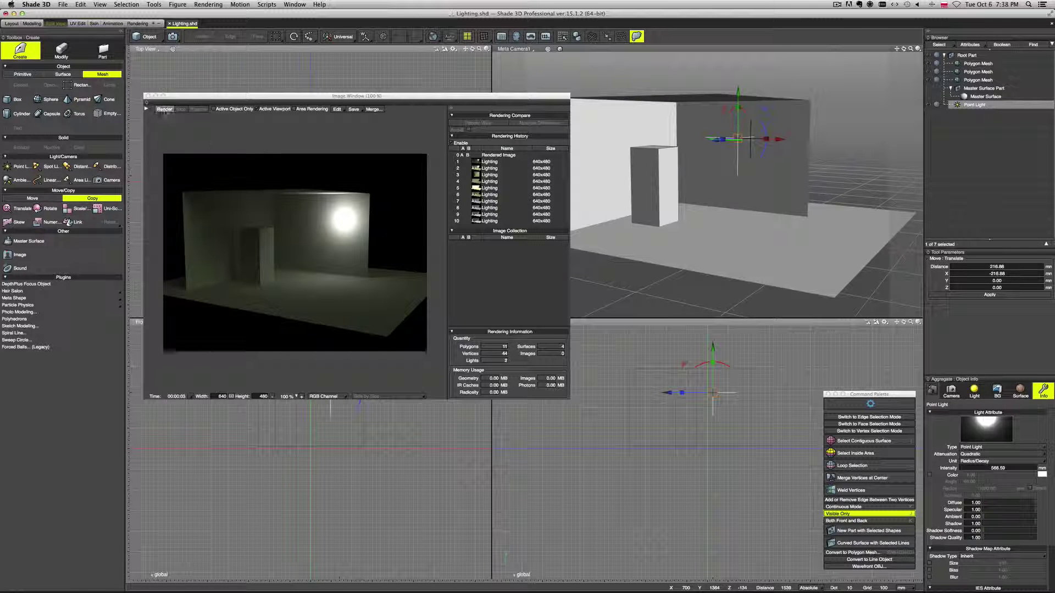
{"action": "left_click", "coordinate": [165, 109]}
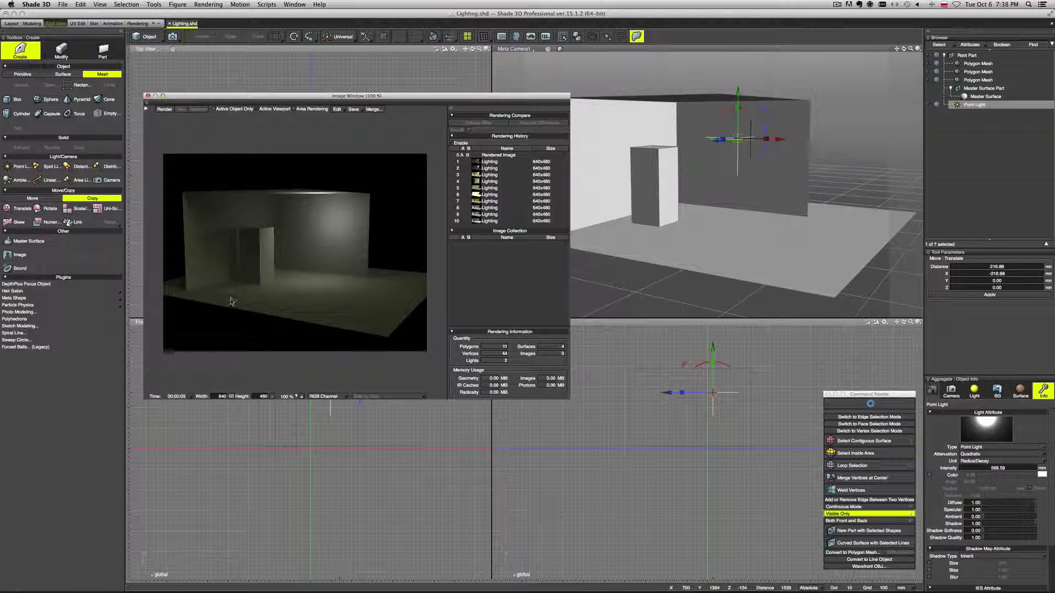
Step: Magnify the rendered image to 300% and examine the shadow beside the box
{"action": "left_click", "coordinate": [295, 396]}
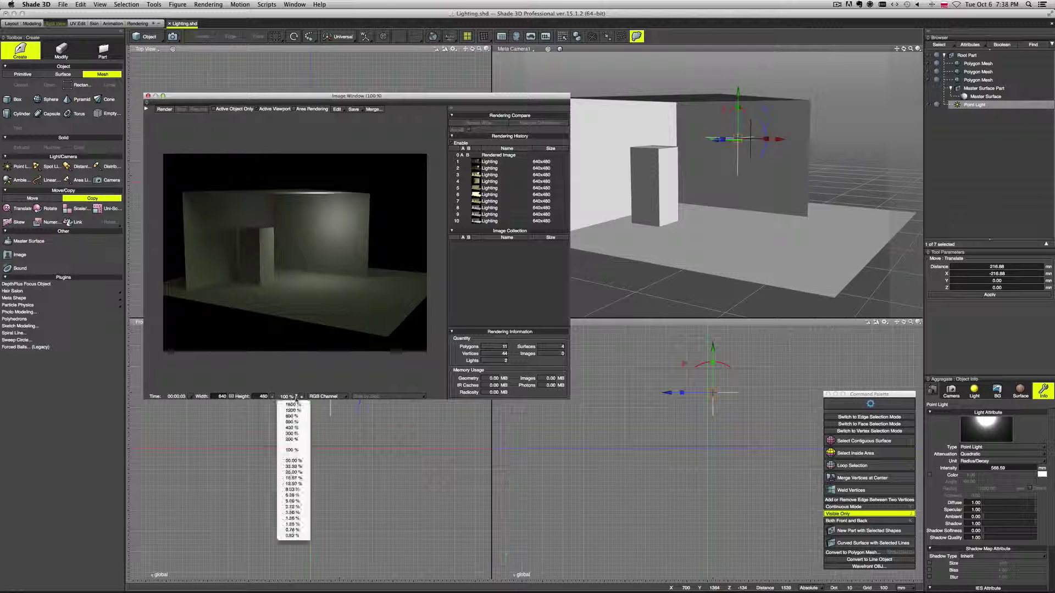
{"action": "left_click", "coordinate": [292, 433]}
{"action": "left_click_drag", "start_coordinate": [311, 390], "coordinate": [240, 389]}
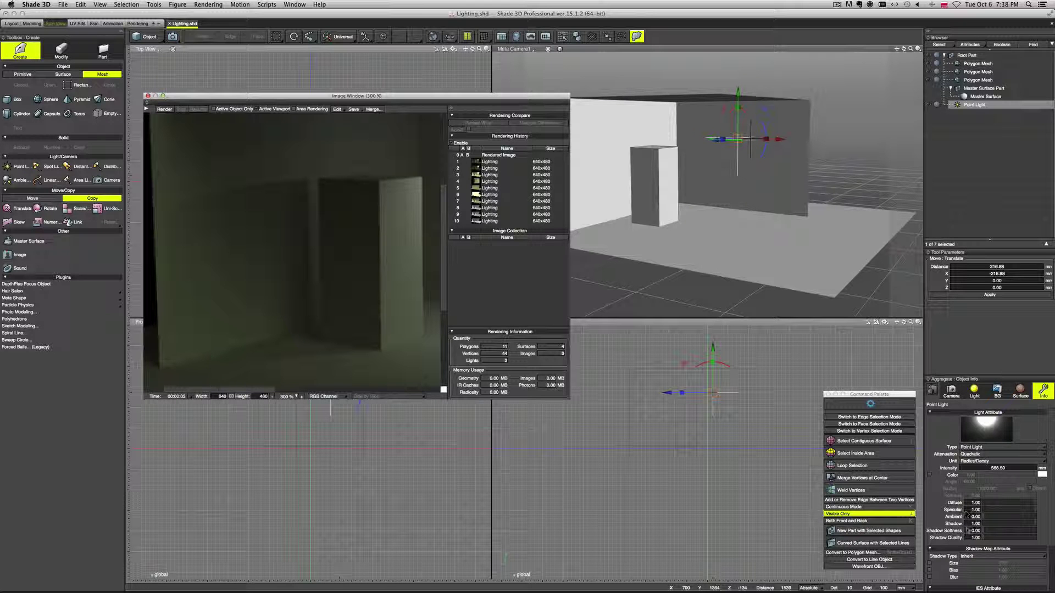
Step: Set the point light's shadow softness to 0.35 and shadow quality to 1.30, check the distant light's quality, and render again
{"action": "left_click", "coordinate": [1002, 533]}
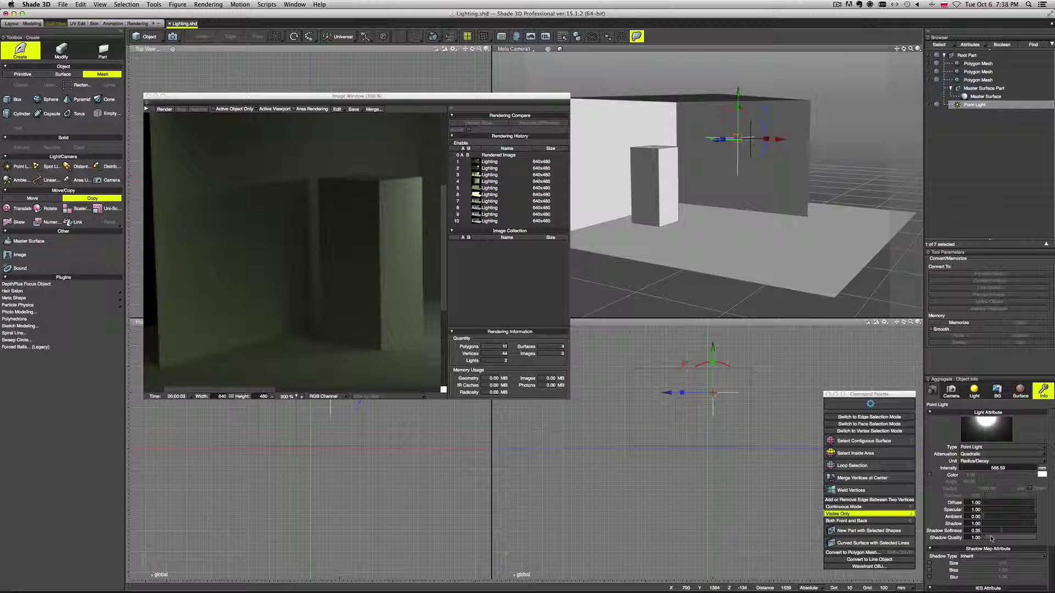
{"action": "left_click", "coordinate": [988, 539]}
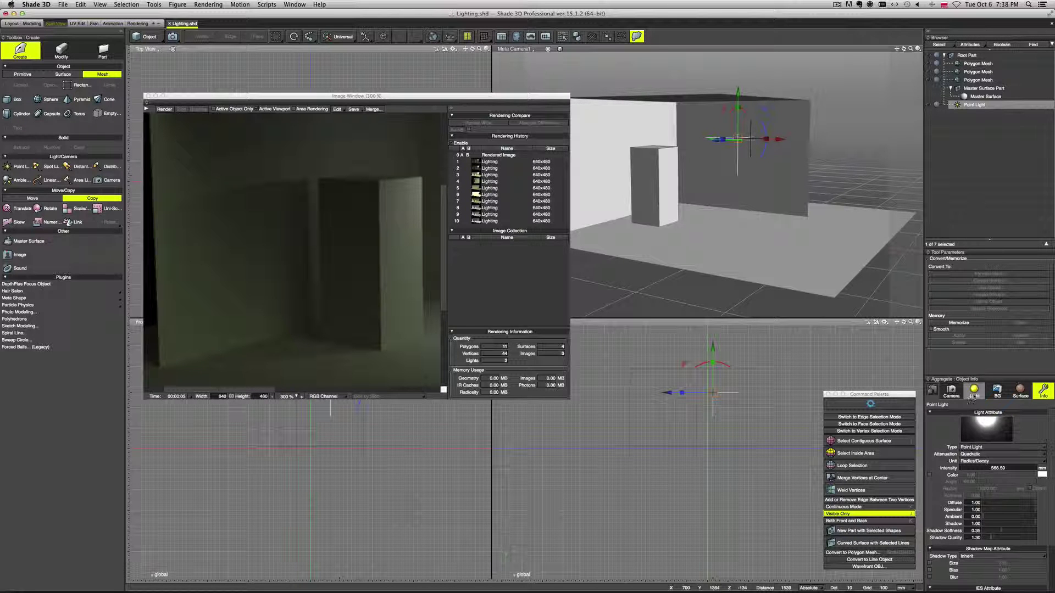
{"action": "left_click", "coordinate": [974, 391]}
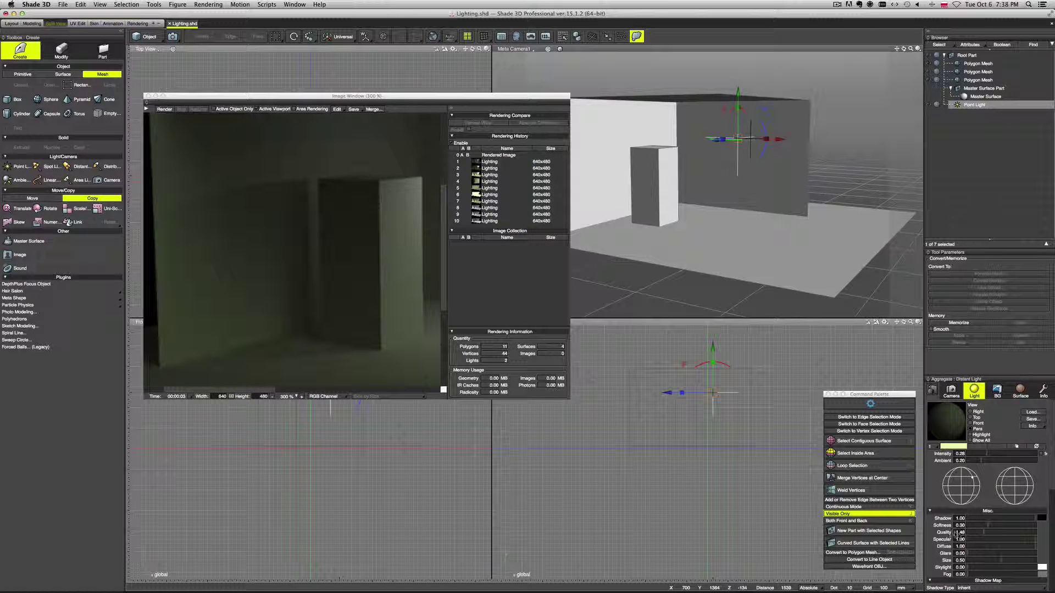
{"action": "left_click", "coordinate": [1043, 390]}
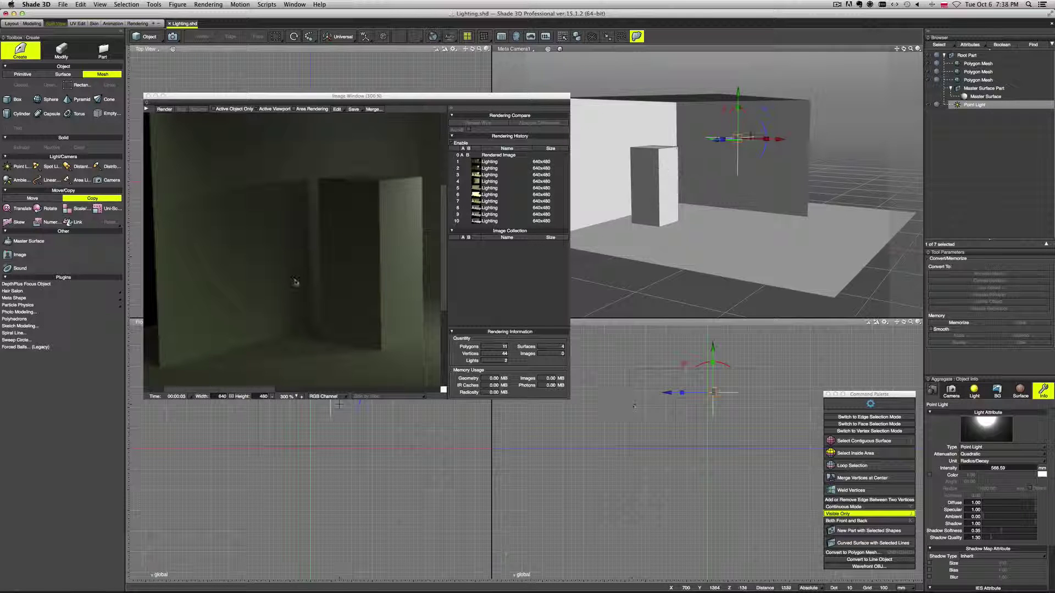
{"action": "left_click", "coordinate": [165, 108]}
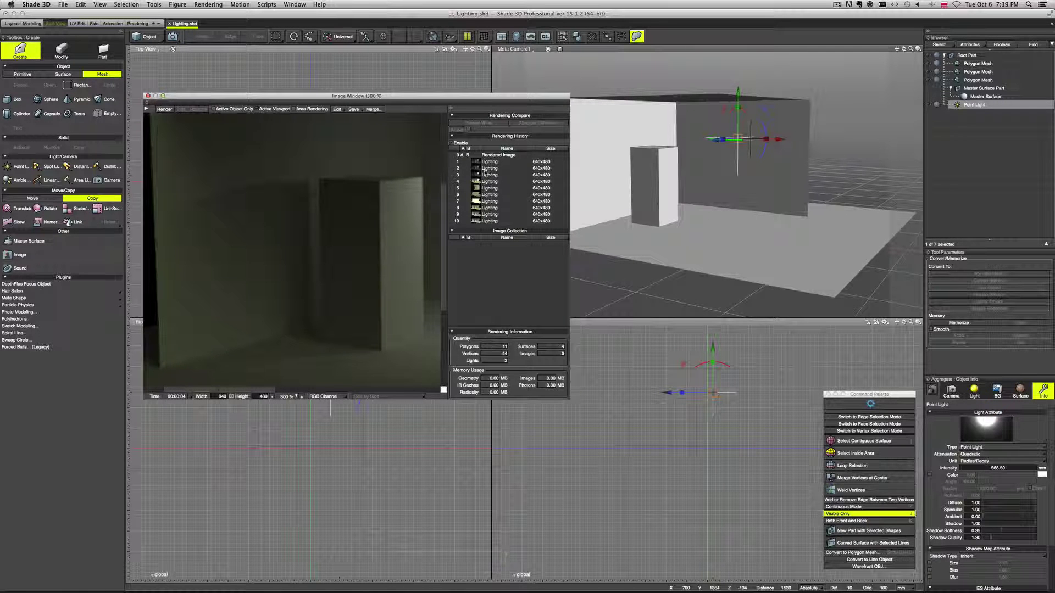
Step: Compare the two most recent renders in the rendering history and reduce the image magnification to 200%
{"action": "left_click", "coordinate": [486, 168]}
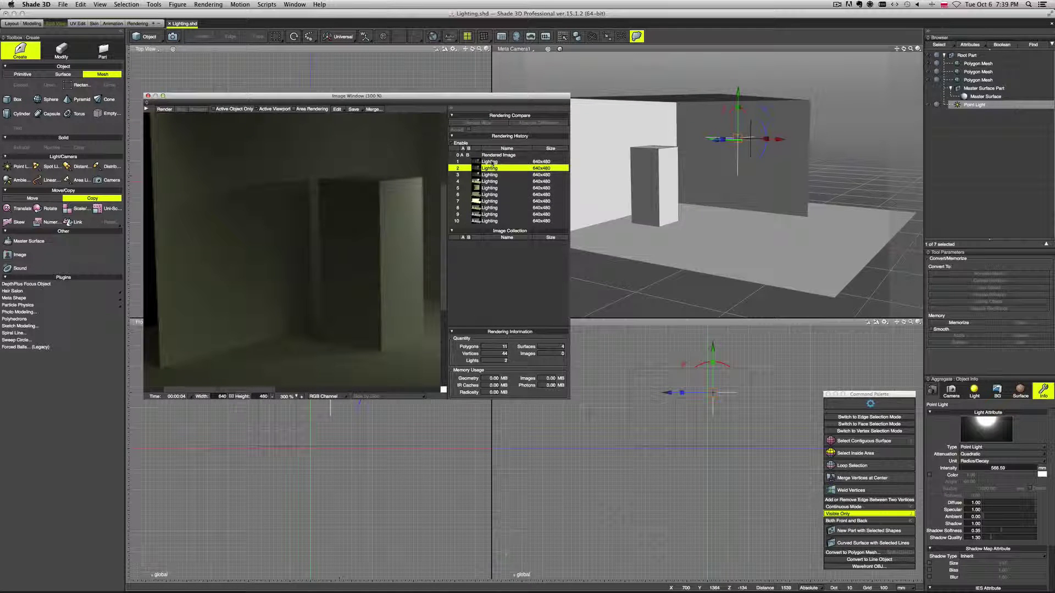
{"action": "left_click", "coordinate": [489, 161]}
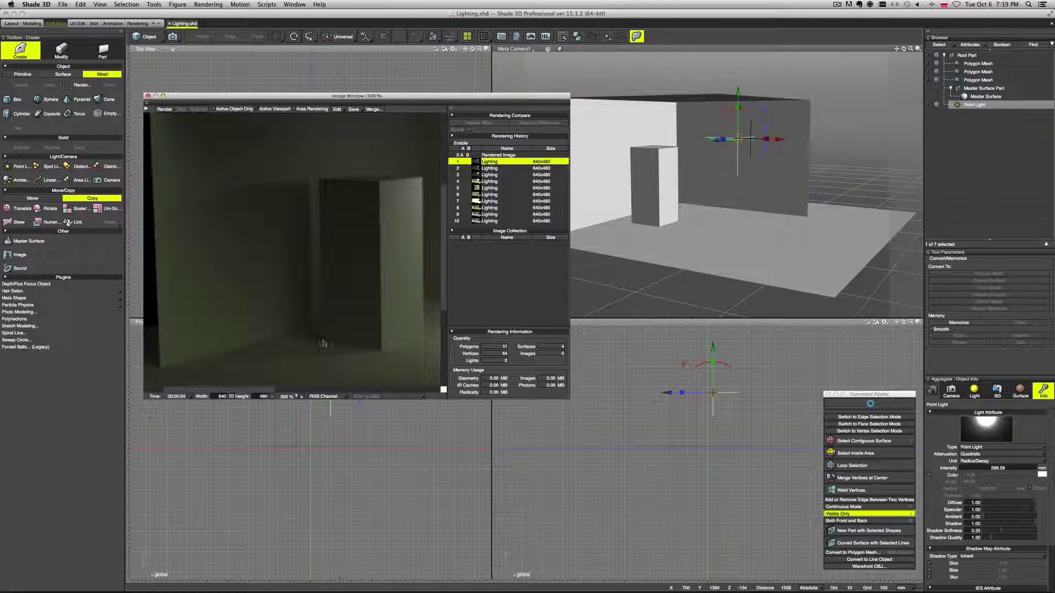
{"action": "left_click", "coordinate": [296, 397]}
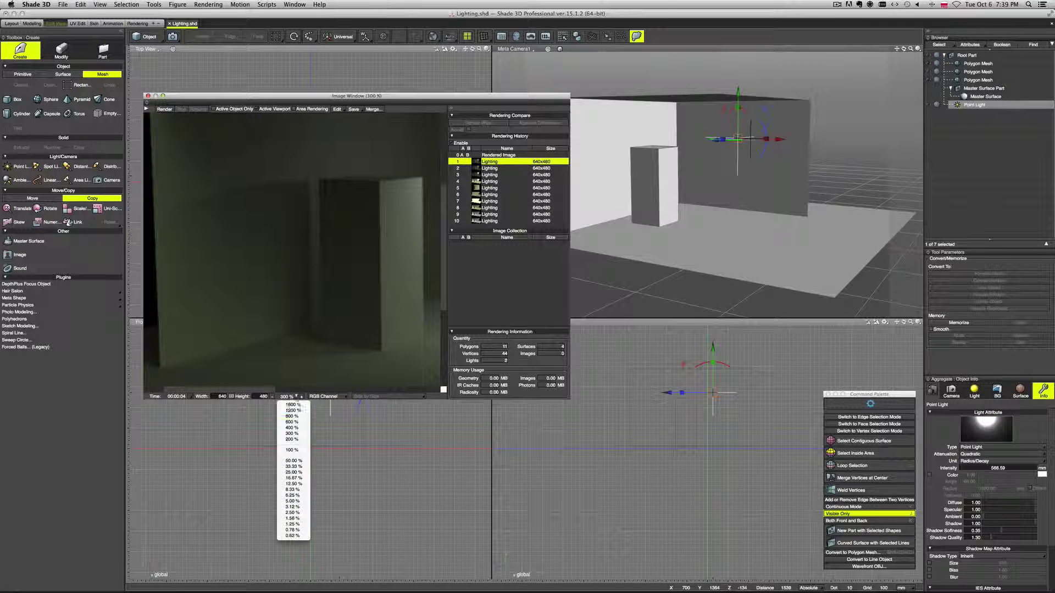
{"action": "left_click", "coordinate": [292, 439]}
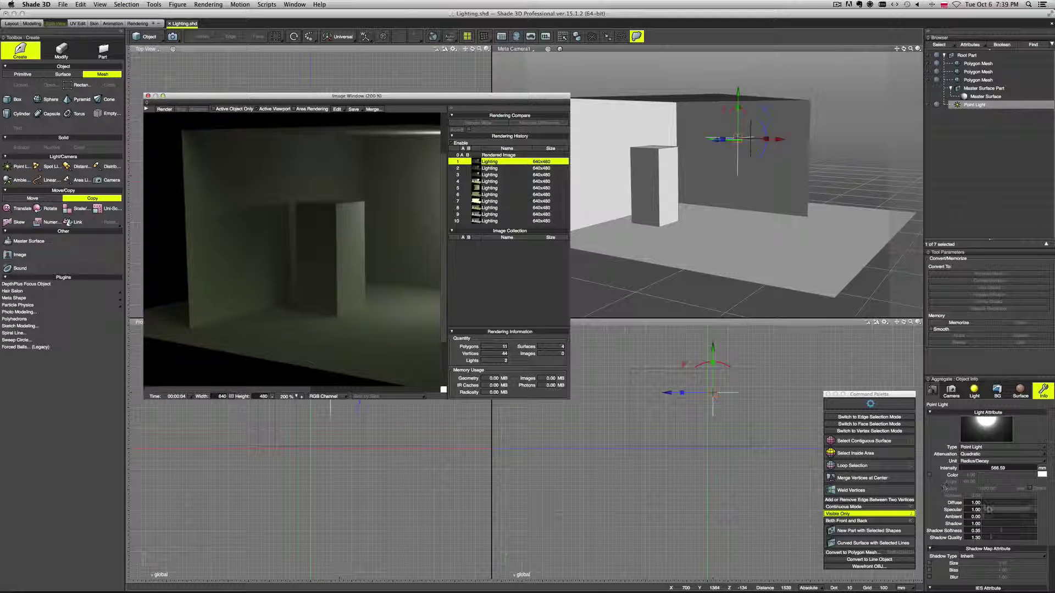
Step: Set the point light's shadow softness to 0.61, render again, and raise its shadow quality to 1.86
{"action": "left_click_drag", "start_coordinate": [1010, 533], "coordinate": [1018, 533]}
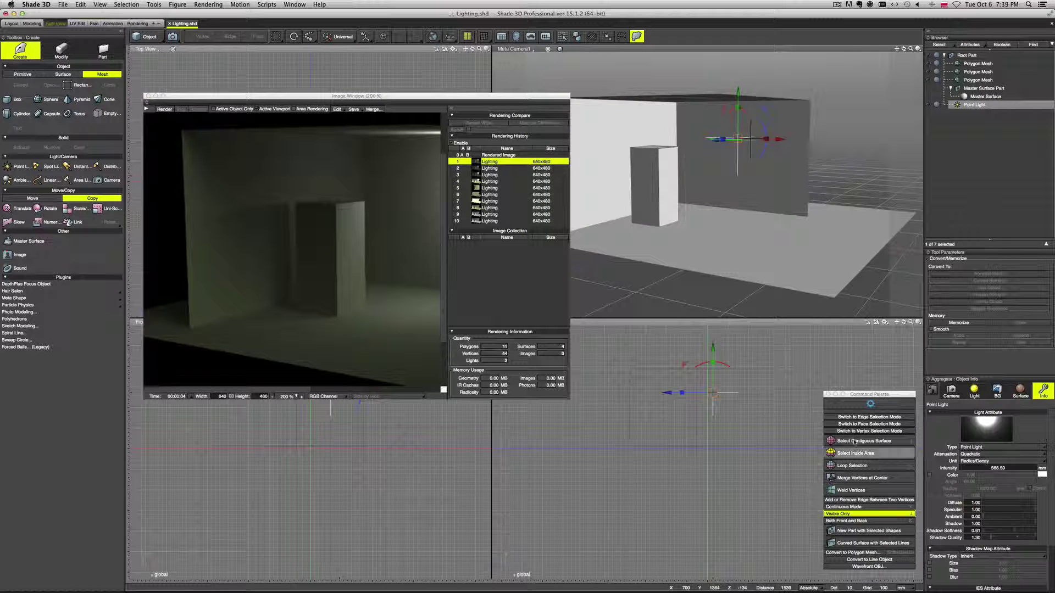
{"action": "left_click", "coordinate": [170, 109]}
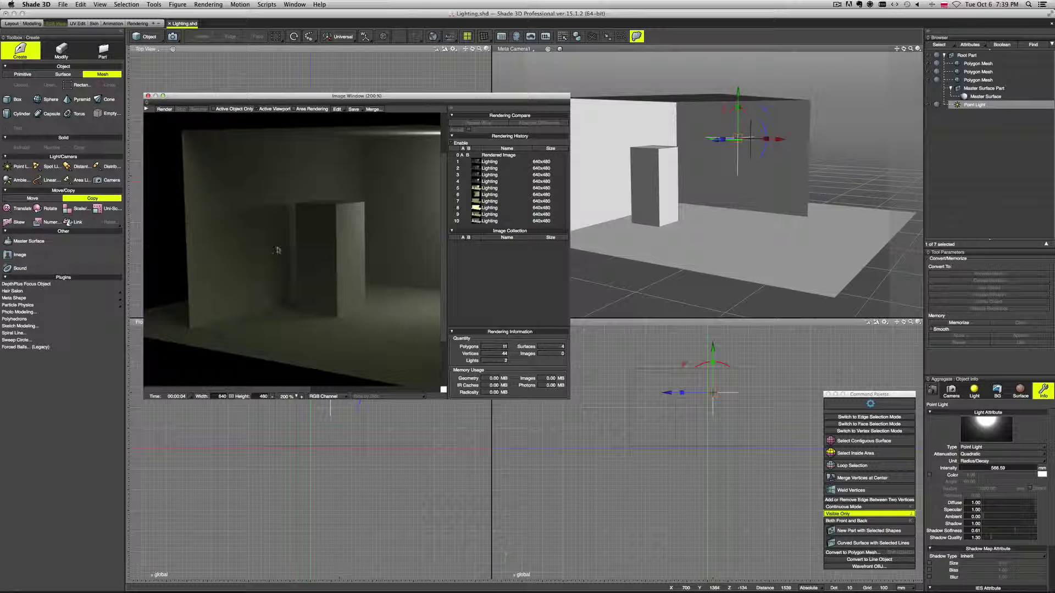
{"action": "left_click", "coordinate": [1005, 541]}
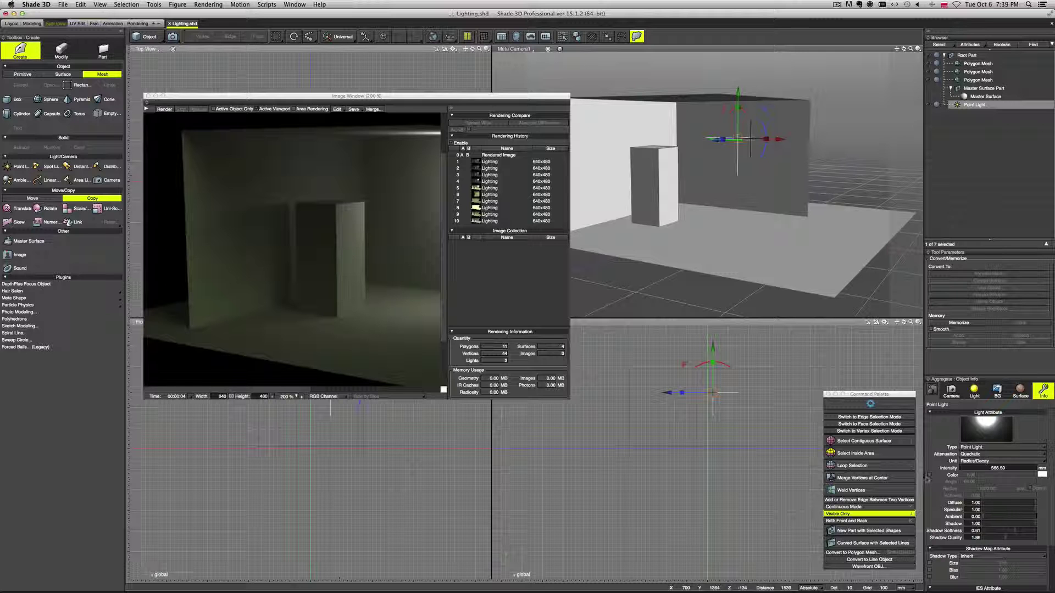
Step: Change the point light's color to a pale yellow
{"action": "left_click", "coordinate": [1042, 474]}
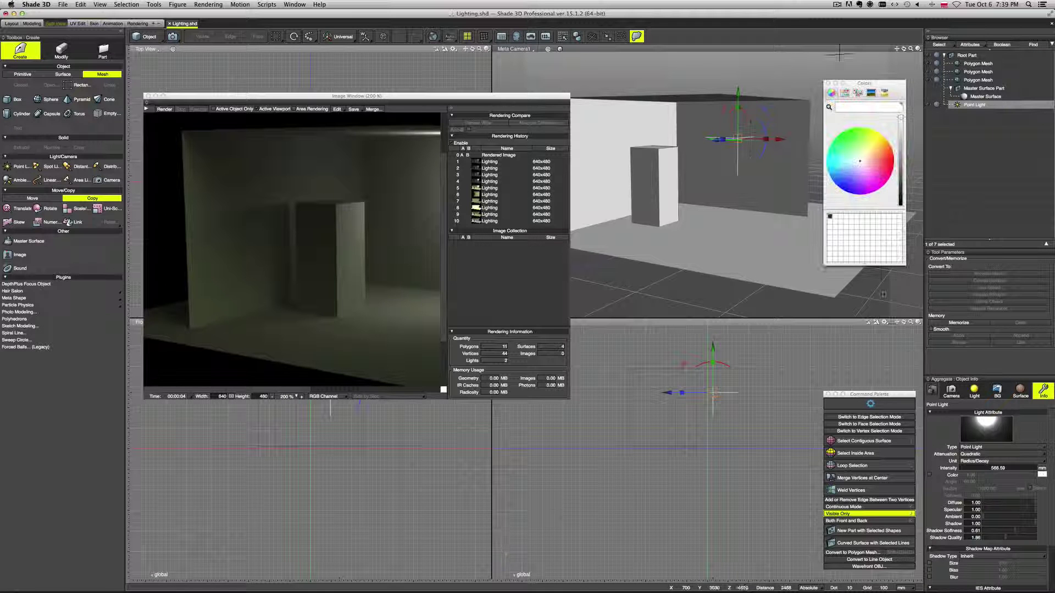
{"action": "left_click", "coordinate": [867, 155]}
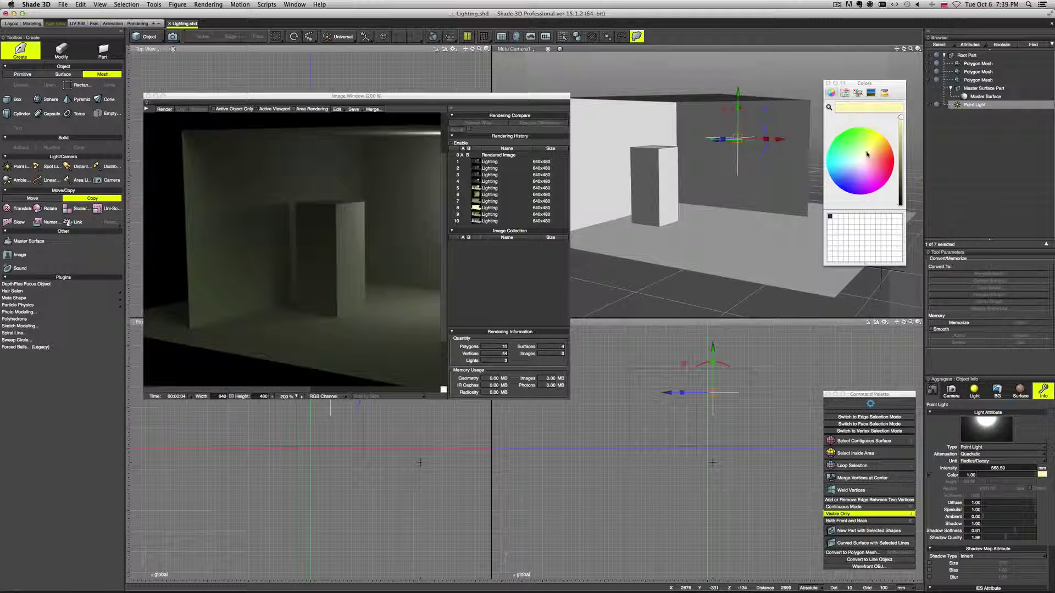
{"action": "left_click", "coordinate": [829, 83]}
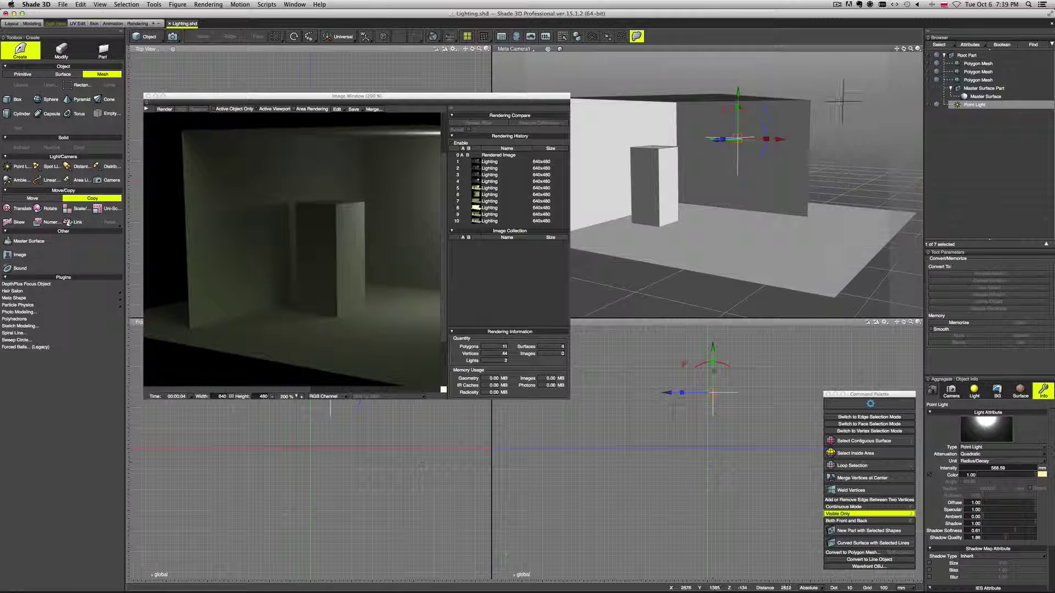
Step: Change the distant light's color to white, enlarge the image window, and render the room again
{"action": "left_click", "coordinate": [973, 390]}
{"action": "left_click", "coordinate": [952, 447]}
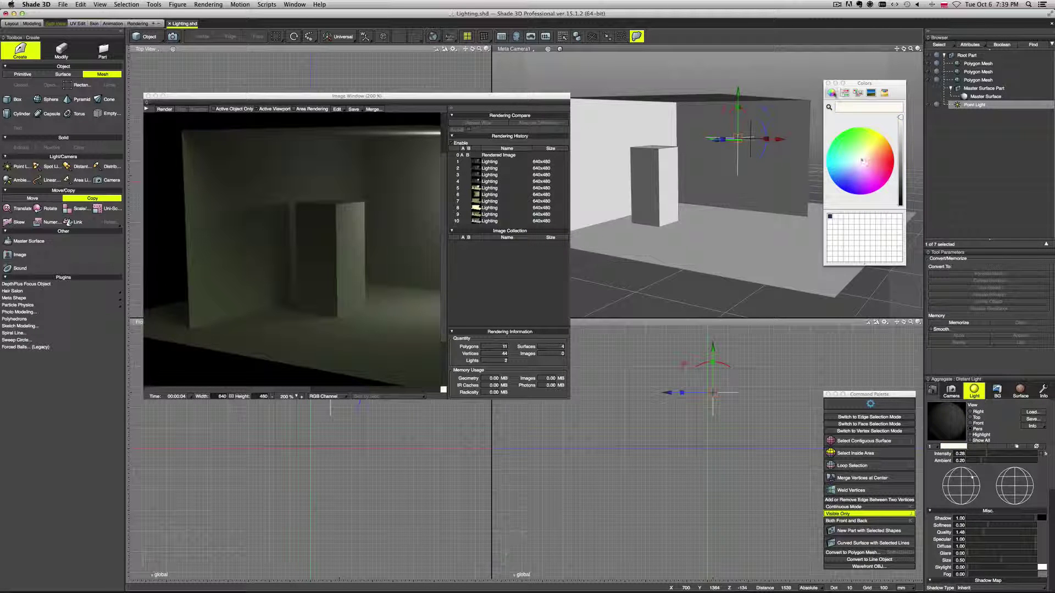
{"action": "left_click", "coordinate": [829, 83]}
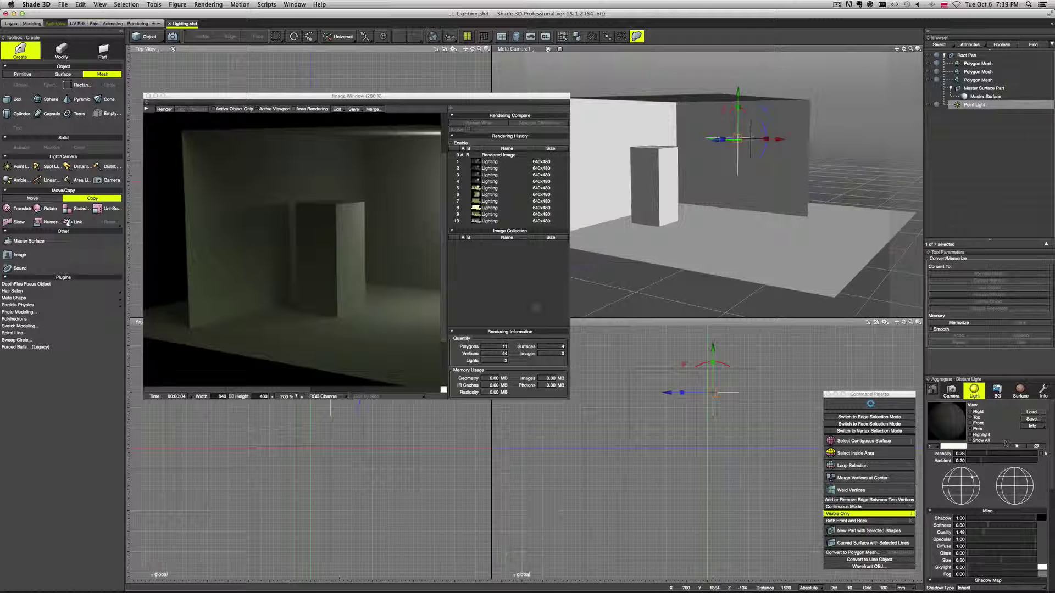
{"action": "left_click_drag", "start_coordinate": [569, 399], "coordinate": [735, 485]}
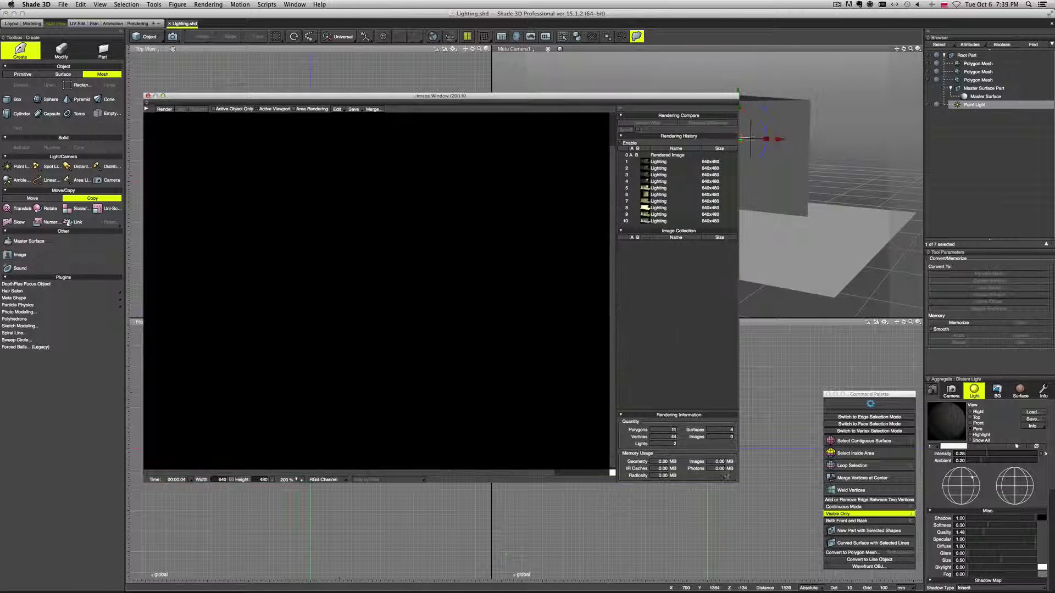
{"action": "left_click", "coordinate": [164, 108]}
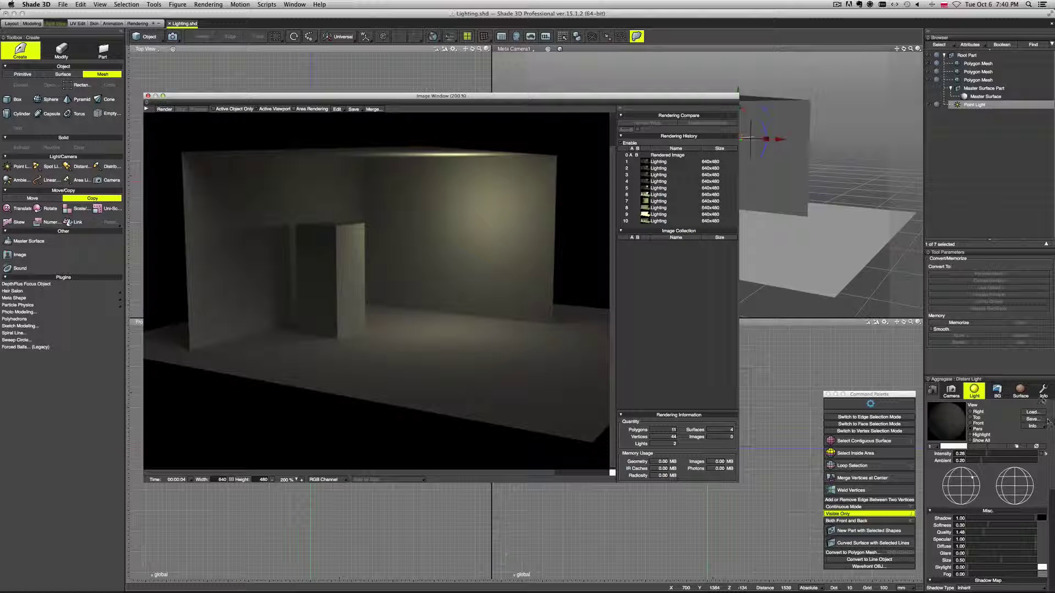
Step: Set the point light's intensity to 1000 mm and render the room again
{"action": "left_click", "coordinate": [1043, 390]}
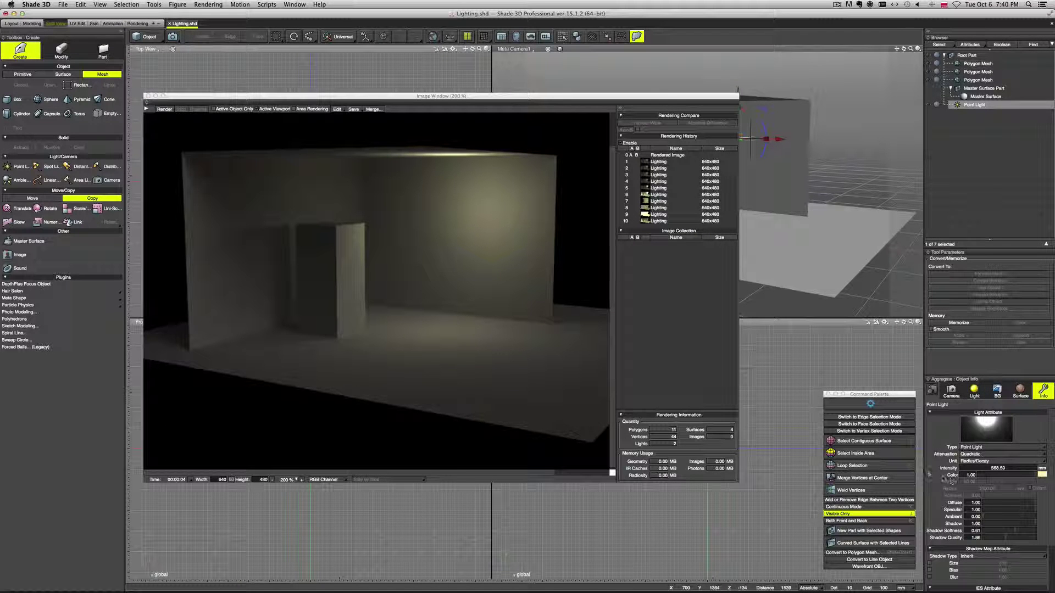
{"action": "left_click", "coordinate": [1003, 468]}
{"action": "type", "text": "100"}
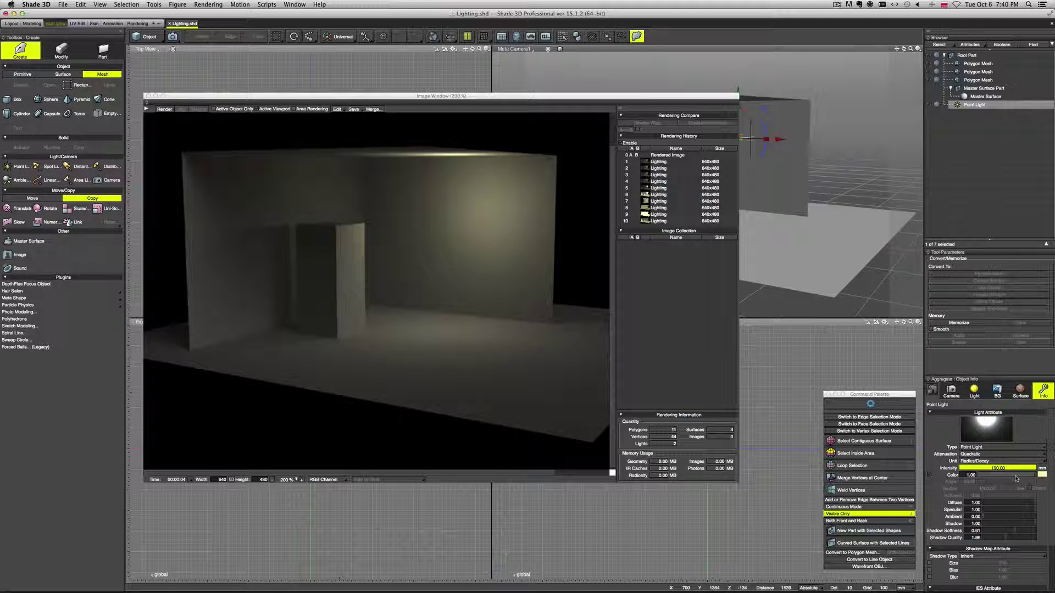
{"action": "key", "text": "Return"}
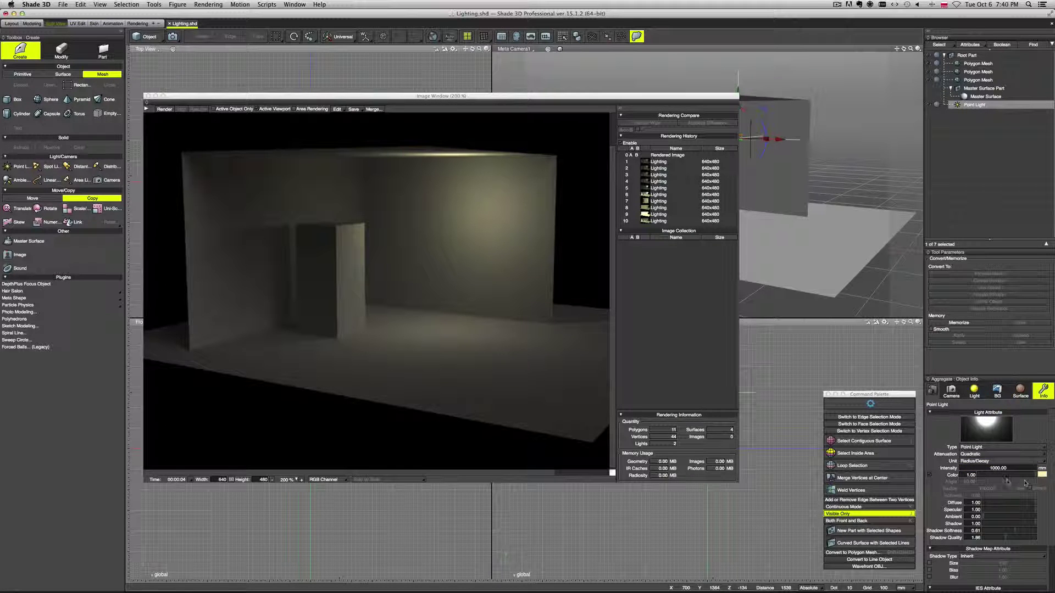
{"action": "left_click", "coordinate": [166, 111]}
{"action": "left_click", "coordinate": [165, 110]}
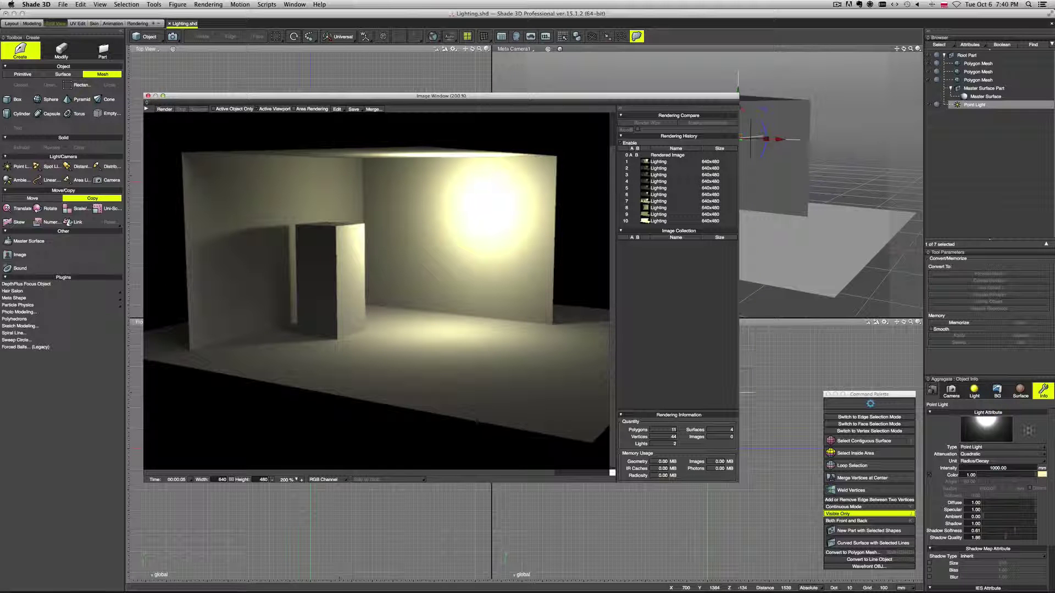
Step: Delete the point light from the scene and close the image window
{"action": "scroll", "coordinate": [1033, 470], "scroll_direction": "down", "scroll_amount": 3}
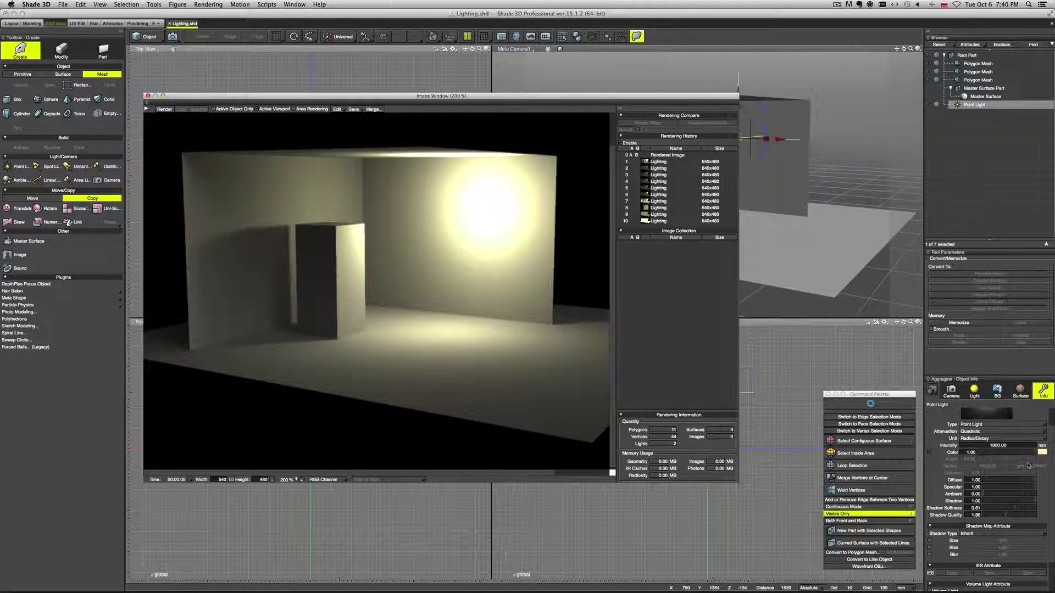
{"action": "scroll", "coordinate": [1034, 471], "scroll_direction": "up", "scroll_amount": 3}
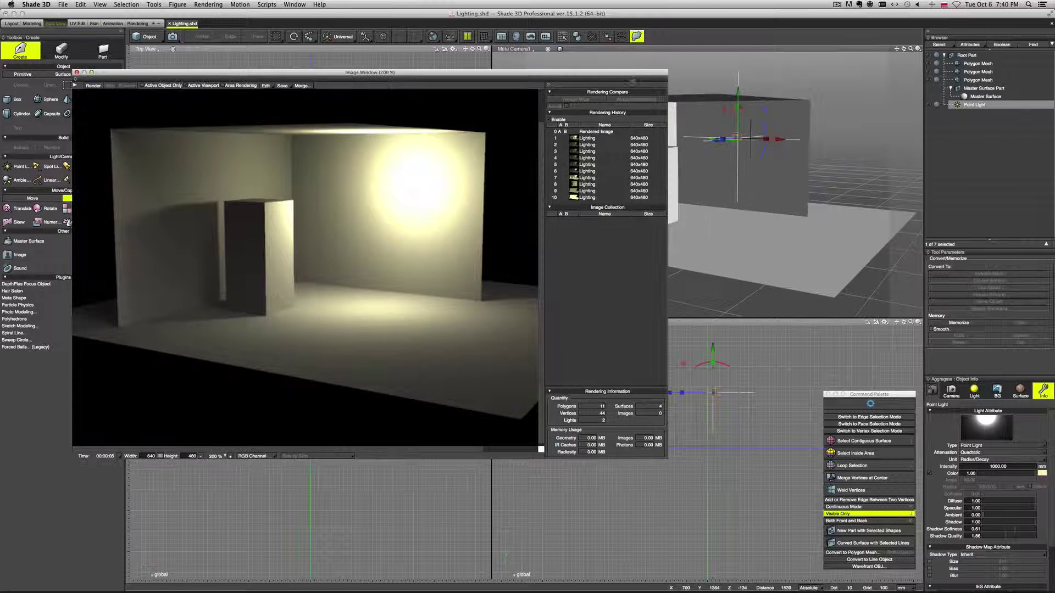
{"action": "left_click", "coordinate": [991, 105]}
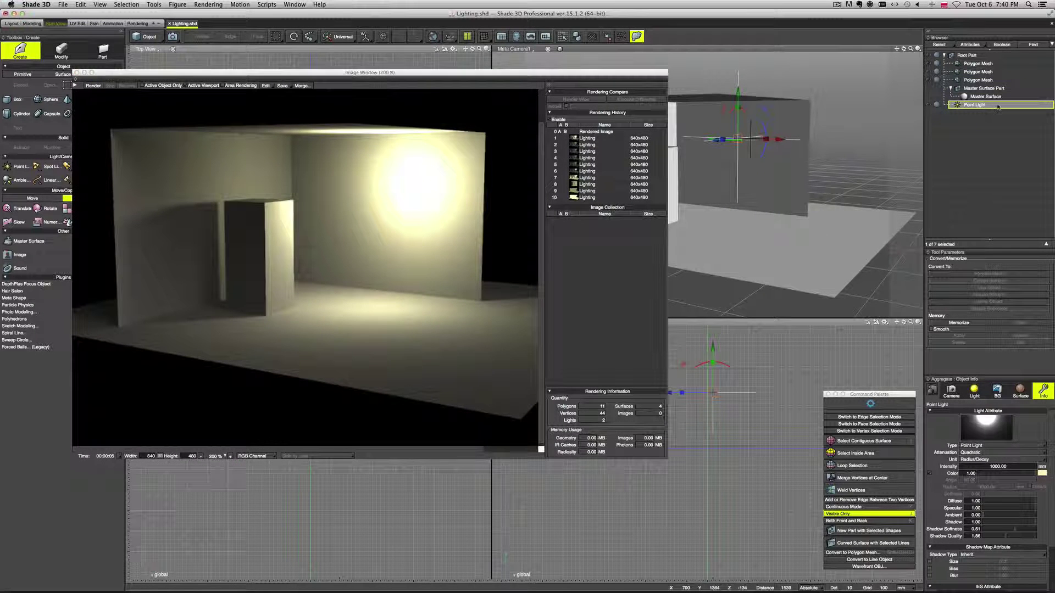
{"action": "key", "text": "Delete"}
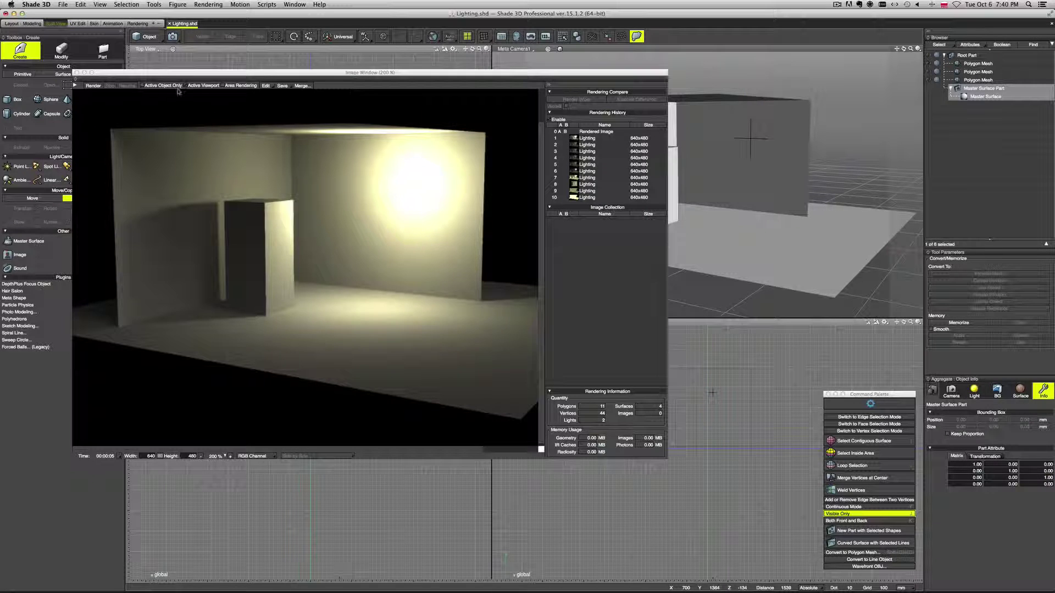
{"action": "left_click", "coordinate": [76, 72]}
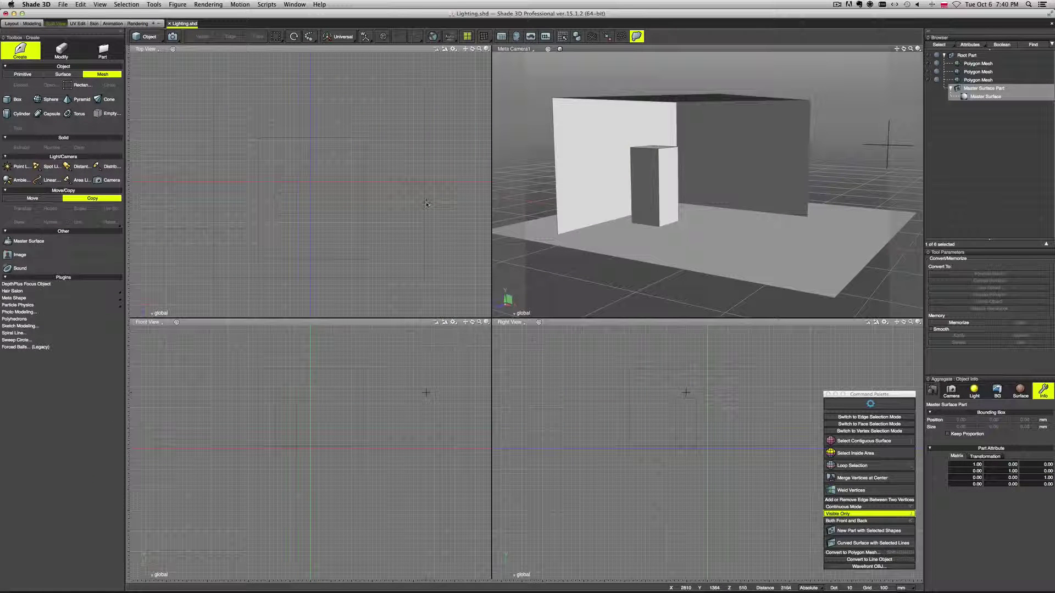
Step: Create a spotlight aimed diagonally across the room at the box, tilt it about 22° downward, and render the room
{"action": "left_click", "coordinate": [47, 166]}
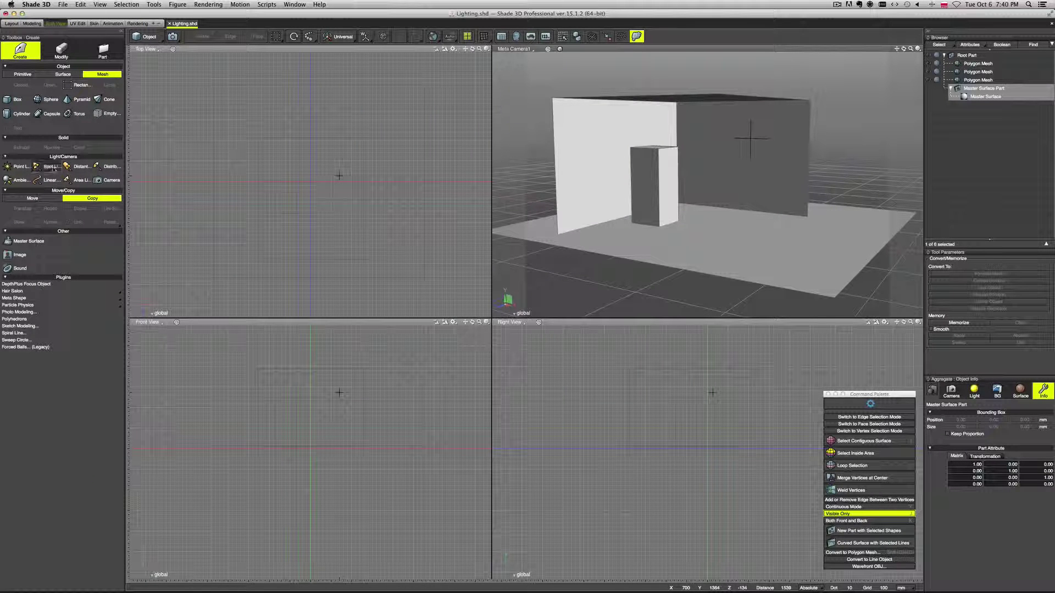
{"action": "left_click_drag", "start_coordinate": [357, 144], "coordinate": [291, 208]}
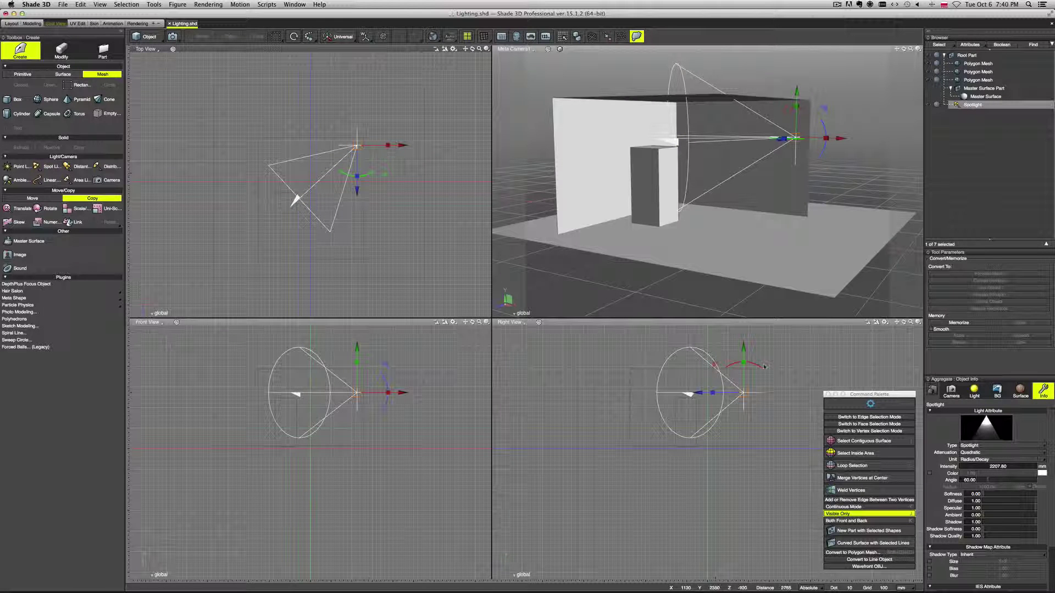
{"action": "left_click_drag", "start_coordinate": [758, 365], "coordinate": [745, 362]}
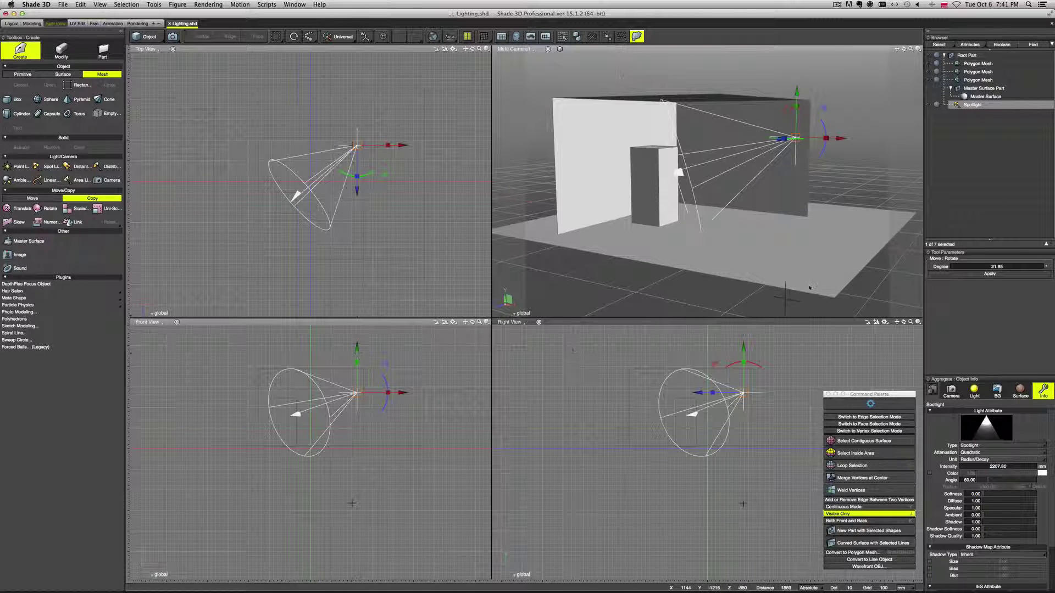
{"action": "key", "text": "super+r"}
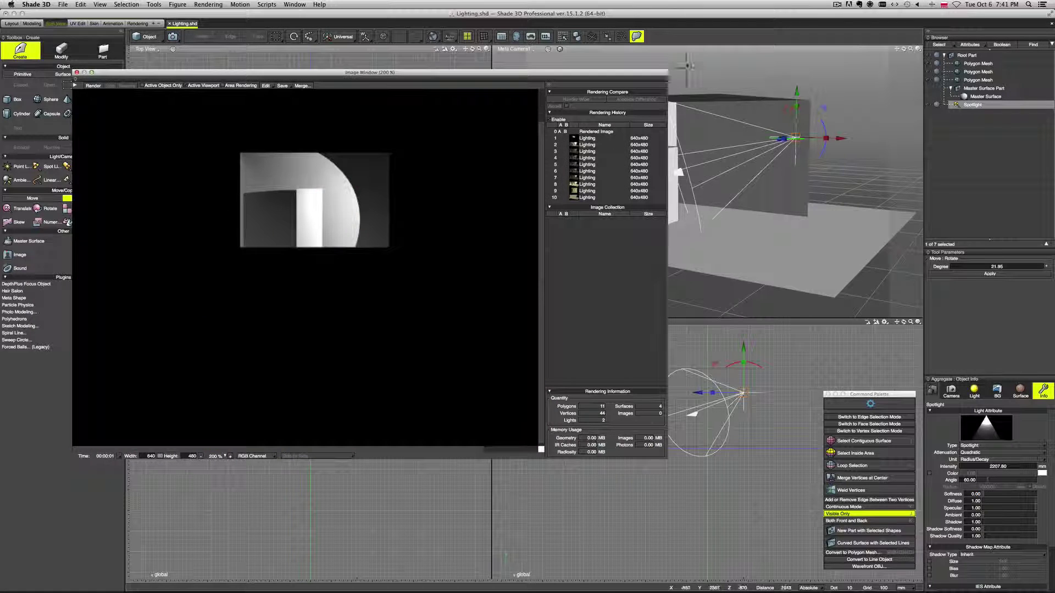
{"action": "left_click", "coordinate": [94, 85]}
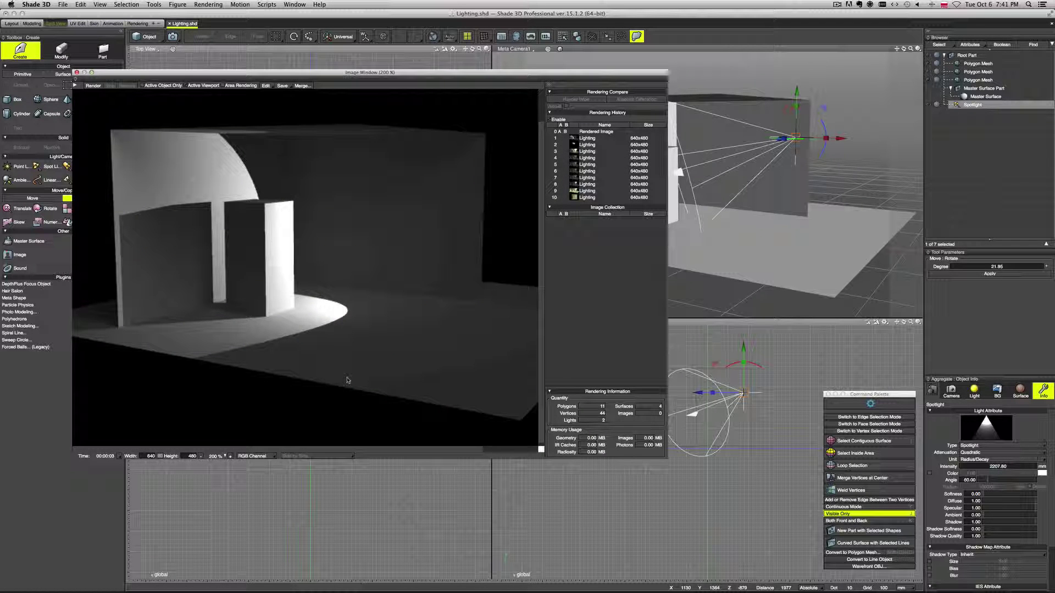
Step: Set the spotlight's softness to 0.27, shadow softness to 0.28 and shadow quality to 1.34
{"action": "left_click", "coordinate": [1007, 496]}
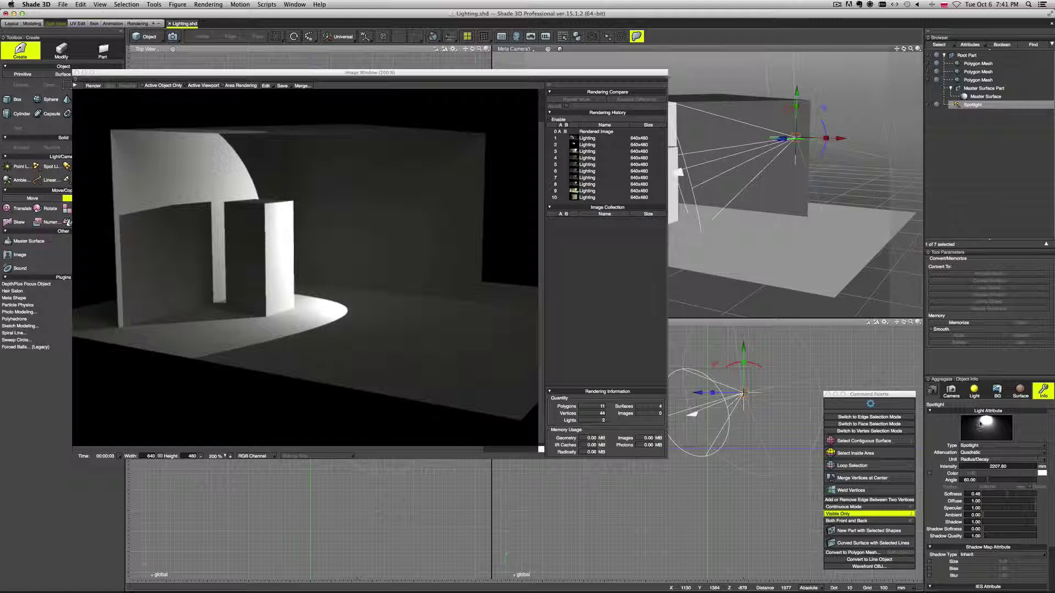
{"action": "left_click", "coordinate": [1002, 496]}
{"action": "left_click_drag", "start_coordinate": [1002, 496], "coordinate": [999, 496]}
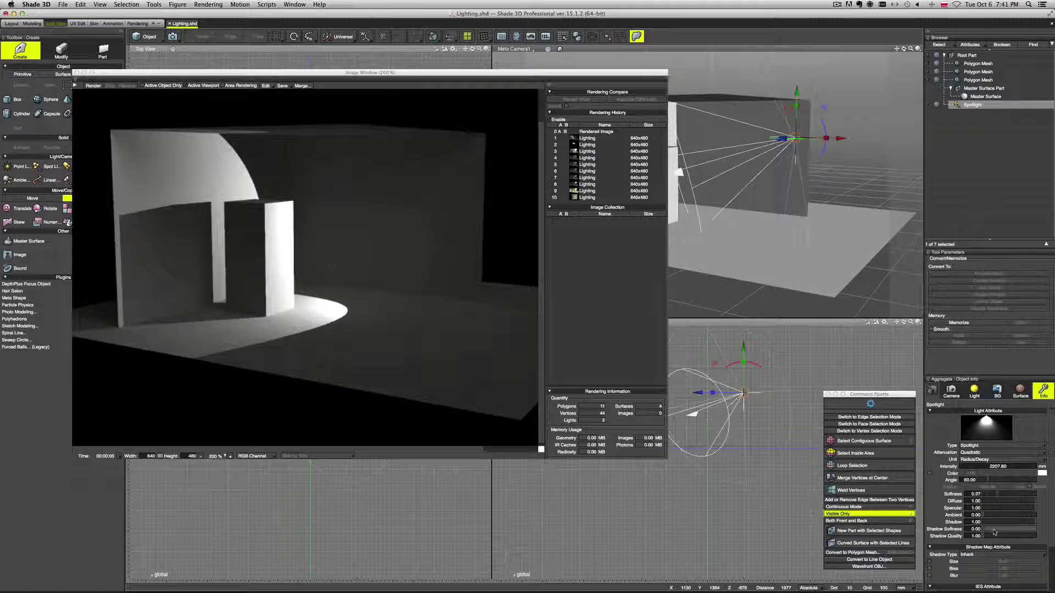
{"action": "left_click", "coordinate": [997, 530]}
{"action": "left_click", "coordinate": [992, 536]}
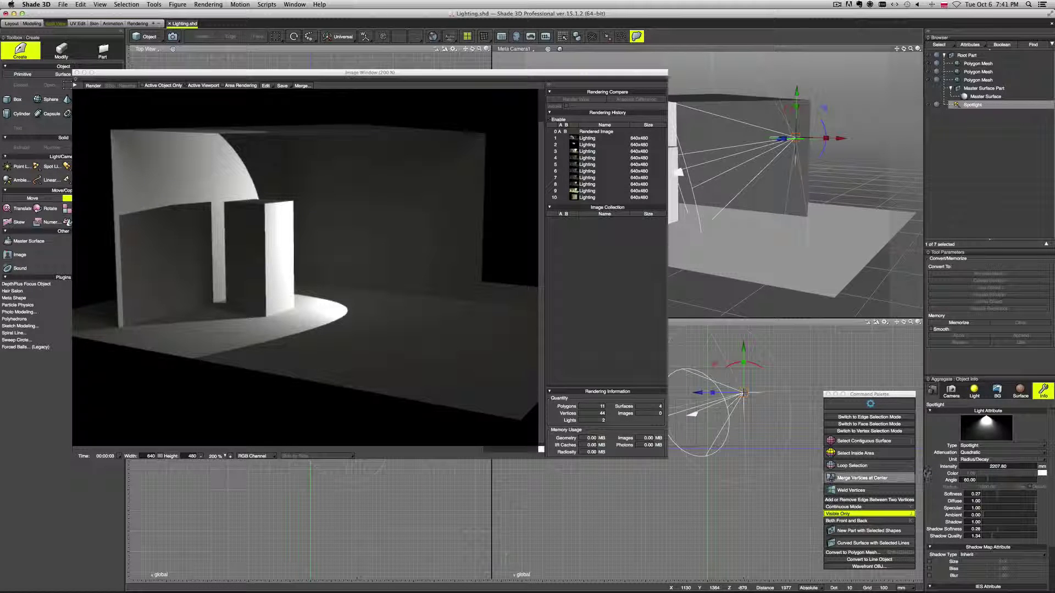
Step: Narrow the spotlight's cone angle to 39.60 and render the room again
{"action": "left_click_drag", "start_coordinate": [987, 480], "coordinate": [978, 480]}
{"action": "left_click_drag", "start_coordinate": [572, 72], "coordinate": [457, 73]}
{"action": "left_click_drag", "start_coordinate": [982, 481], "coordinate": [982, 481]}
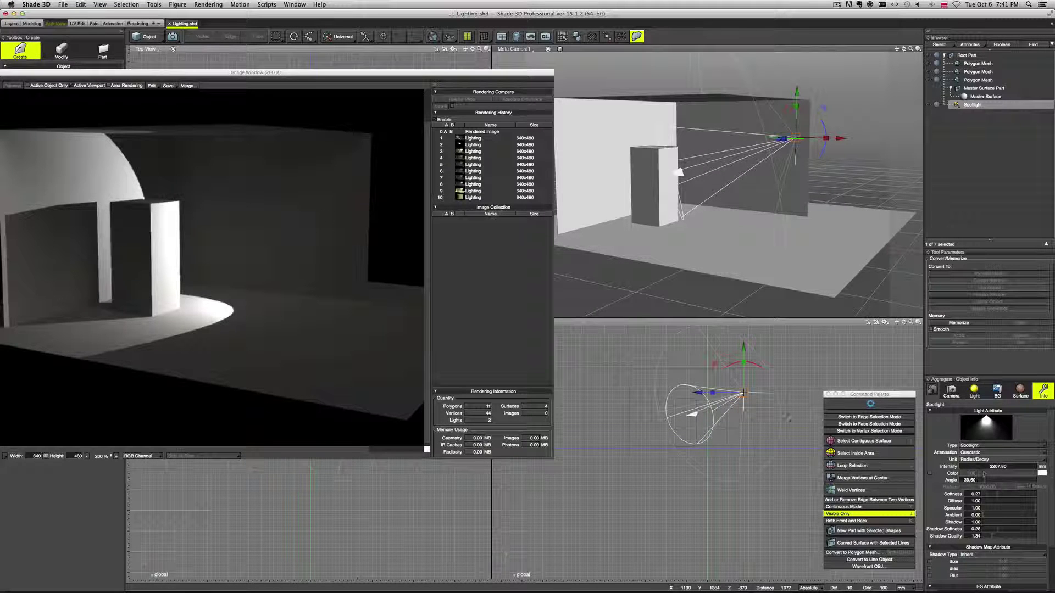
{"action": "left_click_drag", "start_coordinate": [259, 73], "coordinate": [444, 93]}
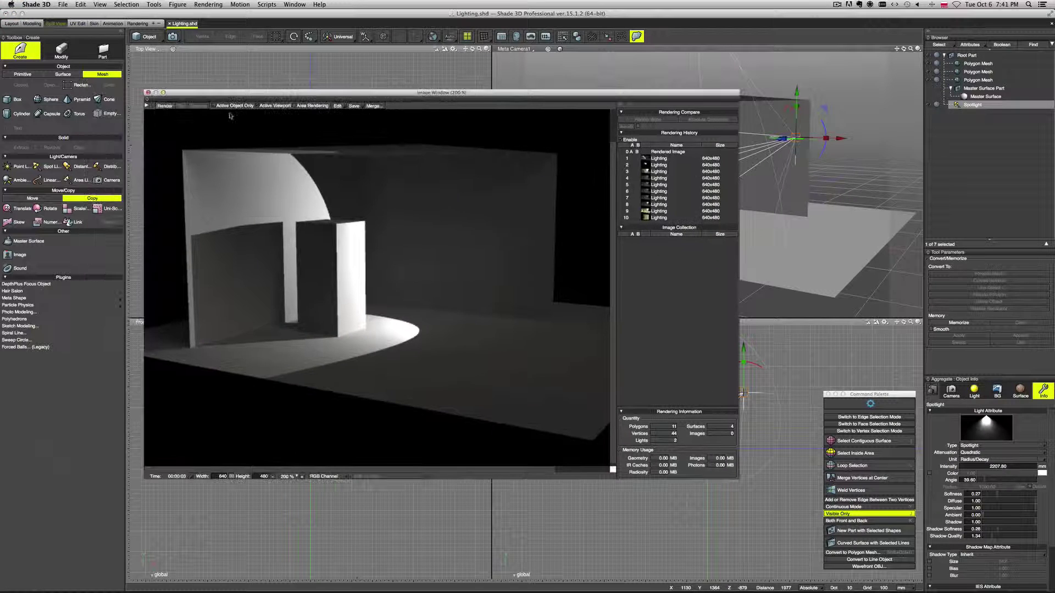
{"action": "left_click", "coordinate": [166, 106]}
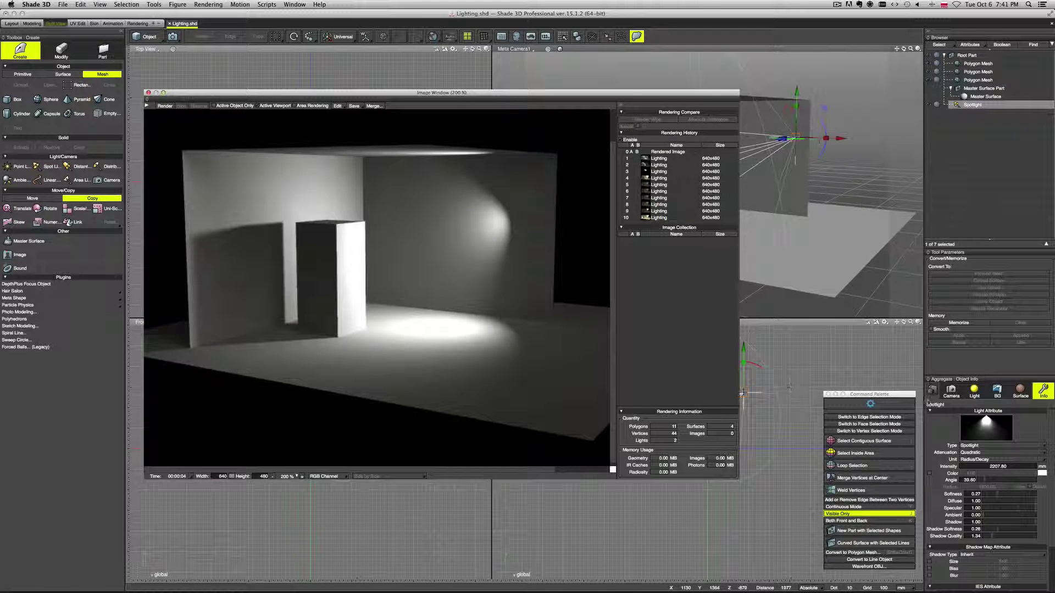
Step: Reduce the spotlight's softness to 0.09 and render the room again
{"action": "left_click_drag", "start_coordinate": [663, 93], "coordinate": [537, 83]}
{"action": "left_click", "coordinate": [994, 494]}
{"action": "left_click_drag", "start_coordinate": [994, 495], "coordinate": [986, 495]}
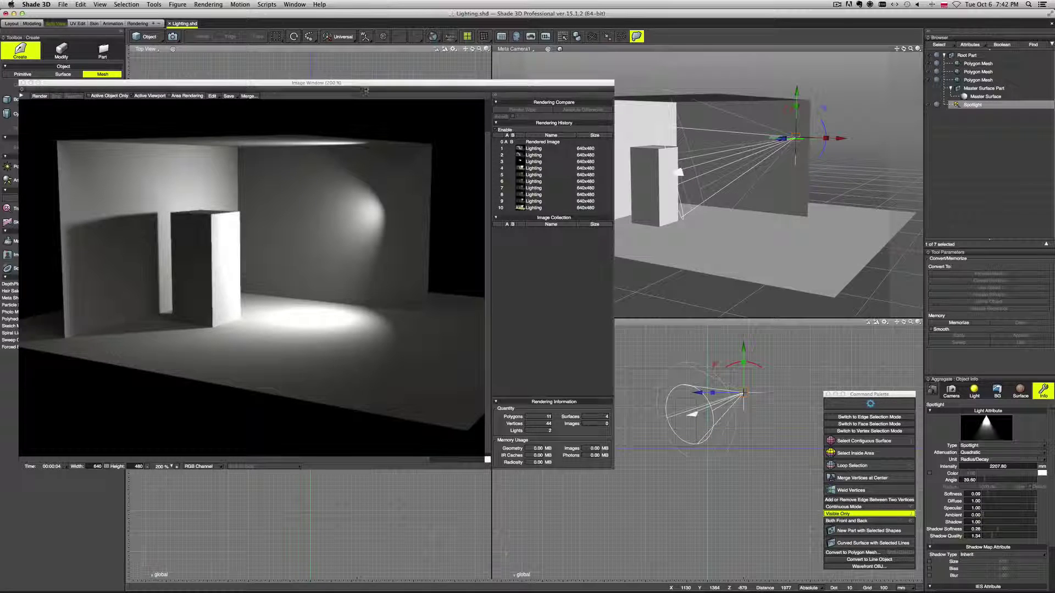
{"action": "left_click_drag", "start_coordinate": [285, 99], "coordinate": [461, 111]}
{"action": "left_click", "coordinate": [223, 108]}
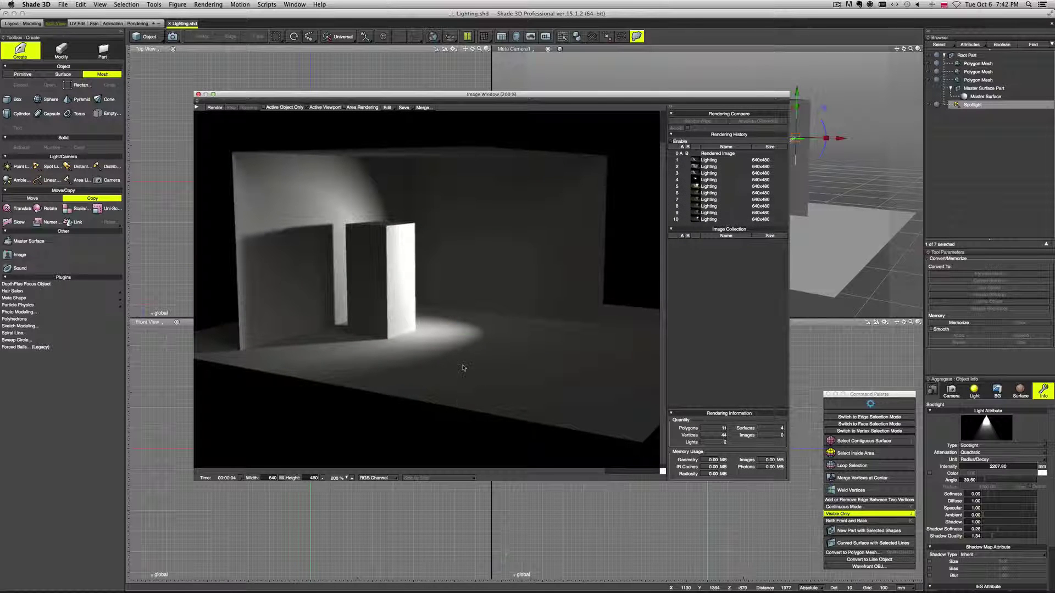
Step: Close the image window and delete the spotlight from the scene
{"action": "left_click", "coordinate": [198, 95]}
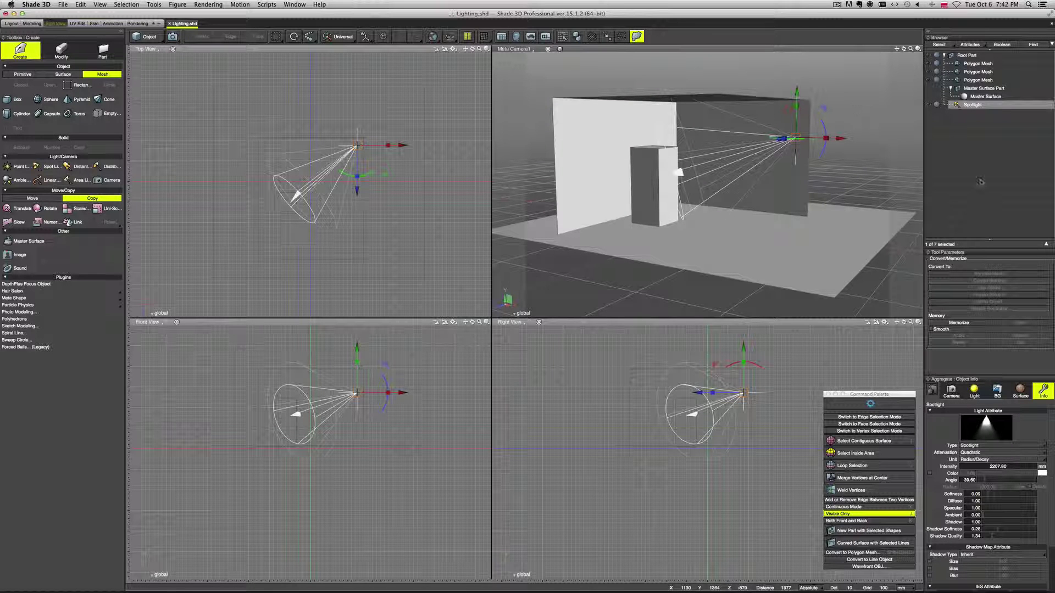
{"action": "left_click", "coordinate": [999, 106]}
{"action": "key", "text": "Delete"}
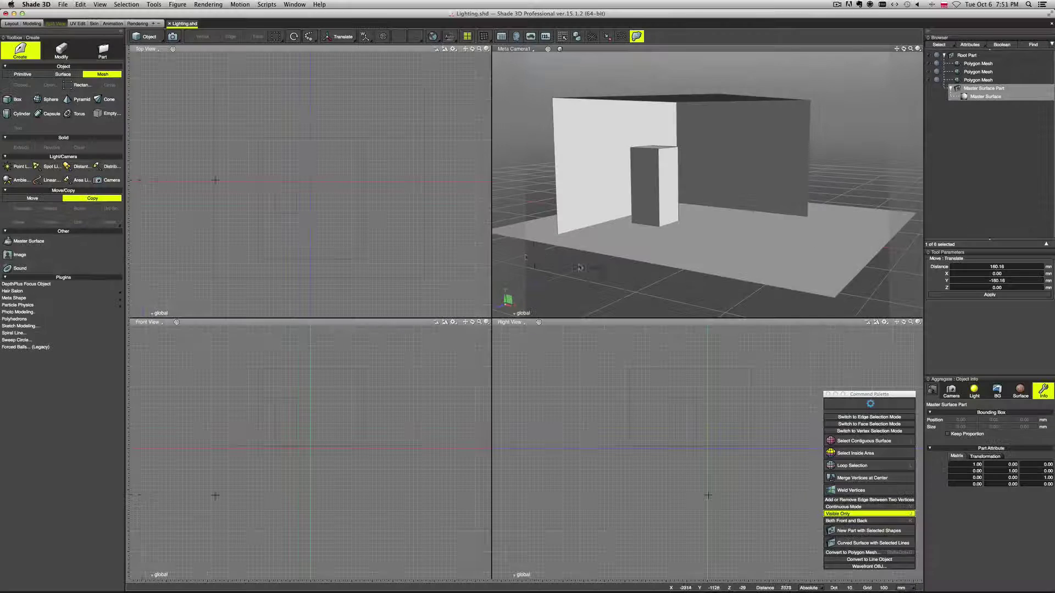
Step: Create a new point light in the top view, lower it inside the room and shift it 240 mm along X
{"action": "left_click", "coordinate": [18, 166]}
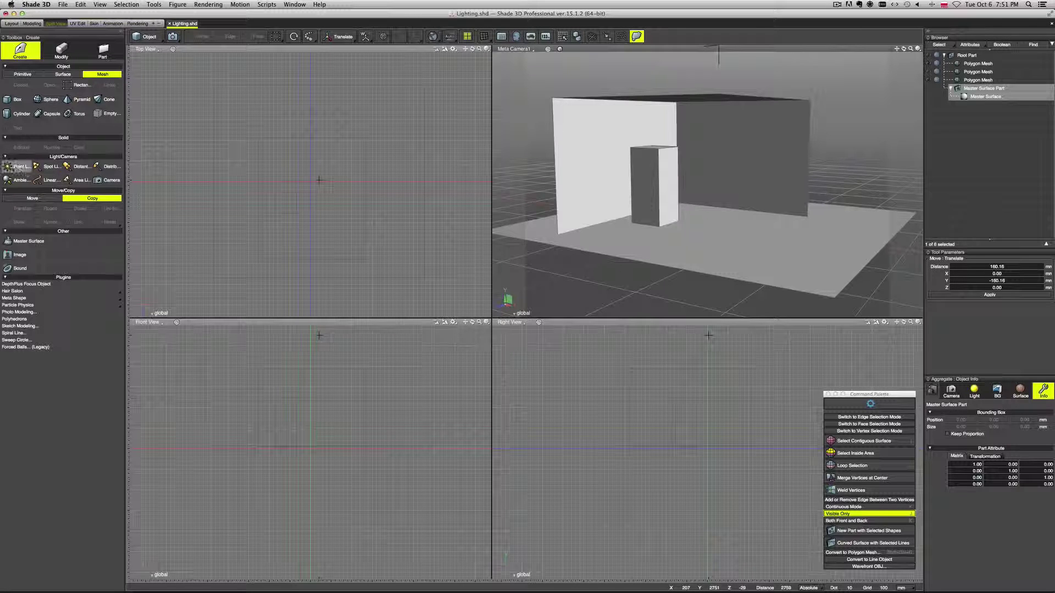
{"action": "left_click_drag", "start_coordinate": [322, 171], "coordinate": [345, 184]}
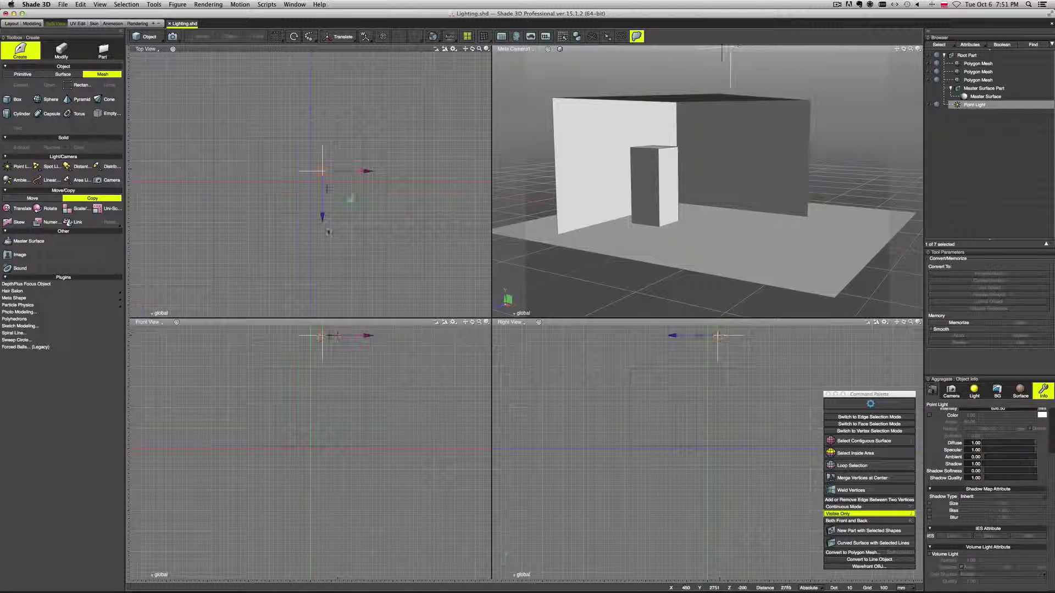
{"action": "left_click_drag", "start_coordinate": [332, 336], "coordinate": [316, 404]}
{"action": "left_click_drag", "start_coordinate": [318, 171], "coordinate": [327, 171]}
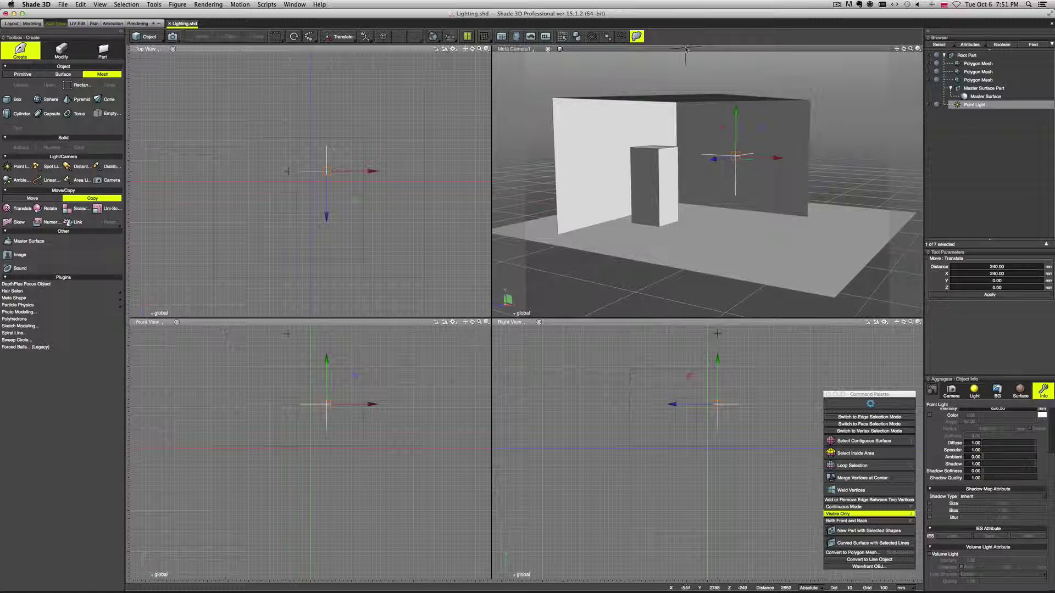
Step: Change the new point light's color to turquoise and render the room
{"action": "scroll", "coordinate": [1008, 458], "scroll_direction": "up", "scroll_amount": 3}
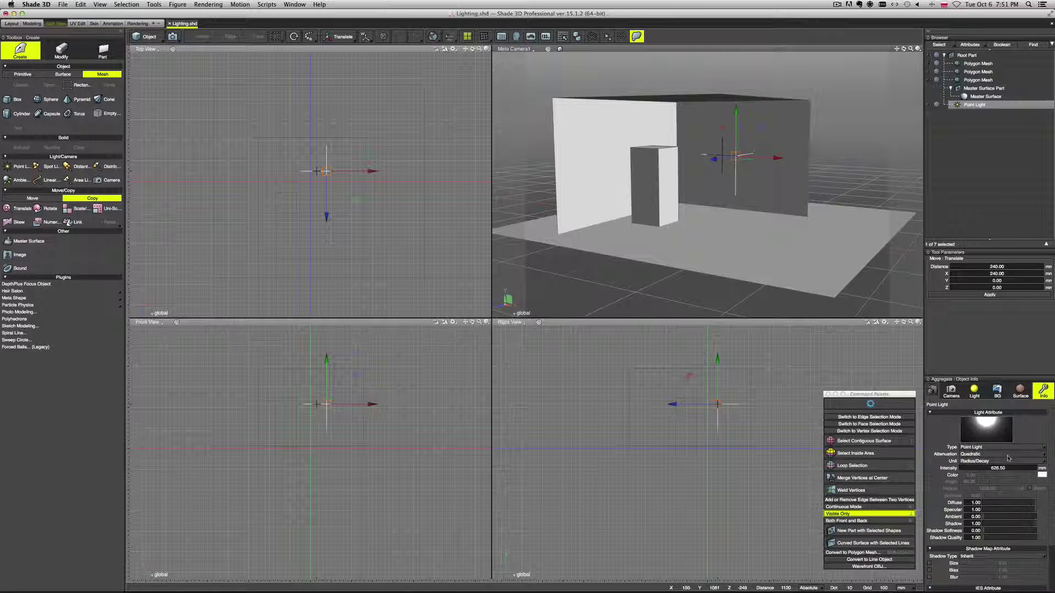
{"action": "left_click", "coordinate": [1042, 475]}
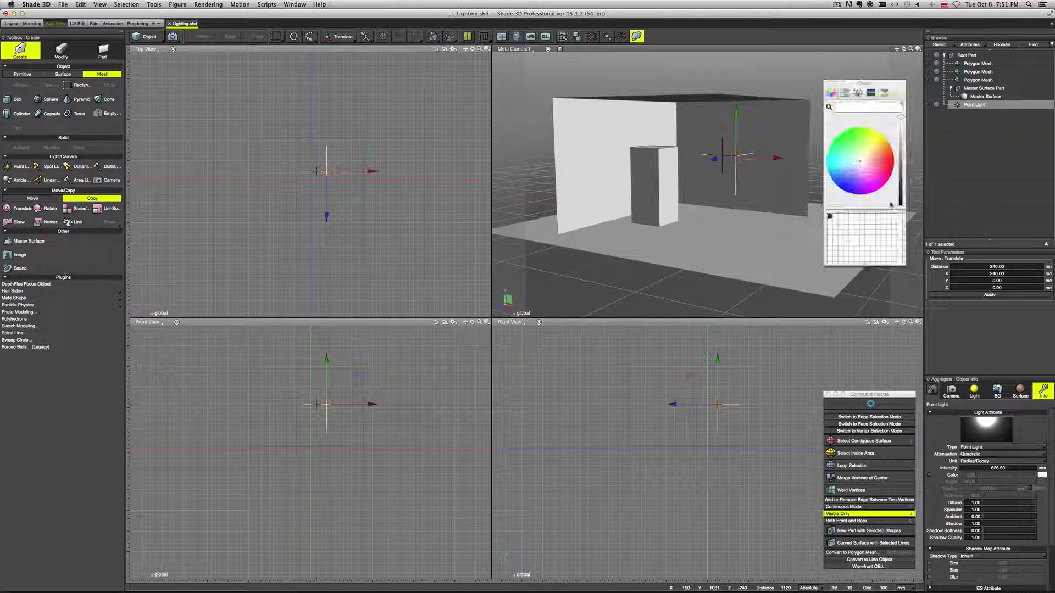
{"action": "left_click", "coordinate": [846, 164]}
{"action": "left_click", "coordinate": [828, 83]}
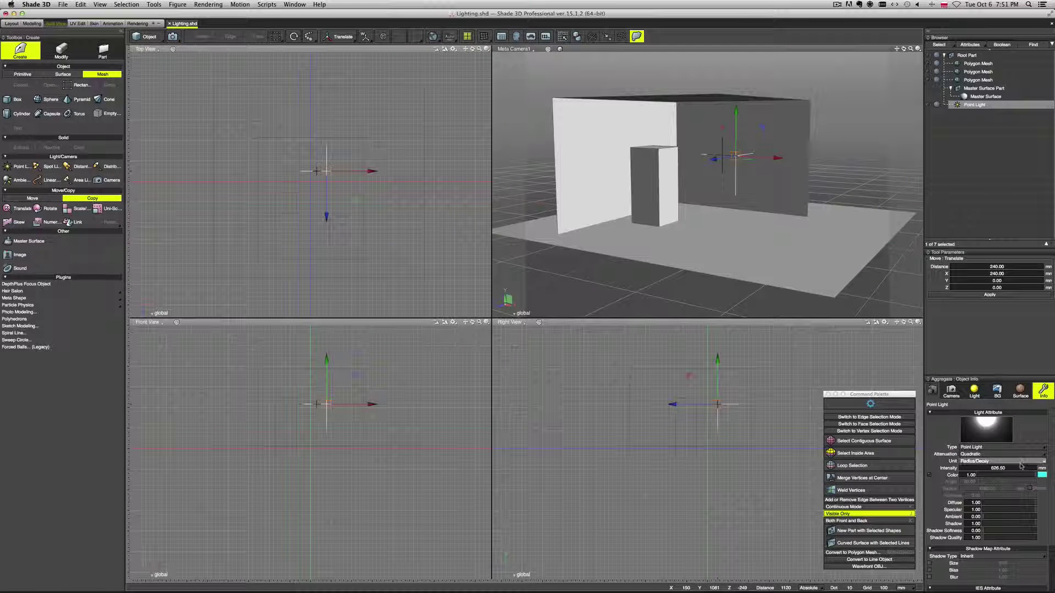
{"action": "key", "text": "super+r"}
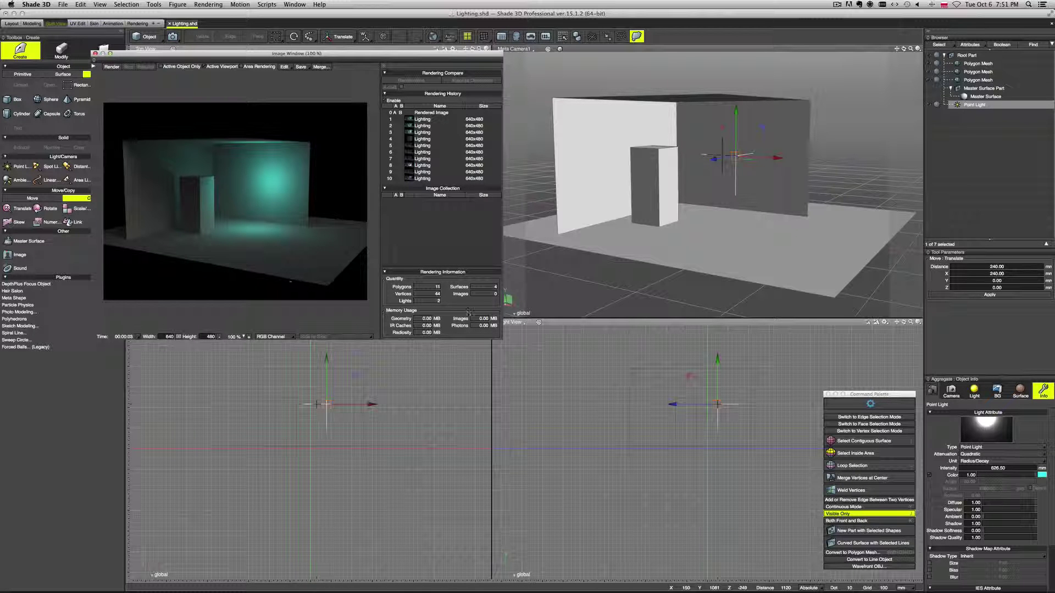
Step: Enable the volume light on the point light, turn off its automatic distance and set the distance to 620 mm
{"action": "scroll", "coordinate": [1005, 502], "scroll_direction": "down", "scroll_amount": 3}
{"action": "scroll", "coordinate": [1005, 503], "scroll_direction": "down", "scroll_amount": 3}
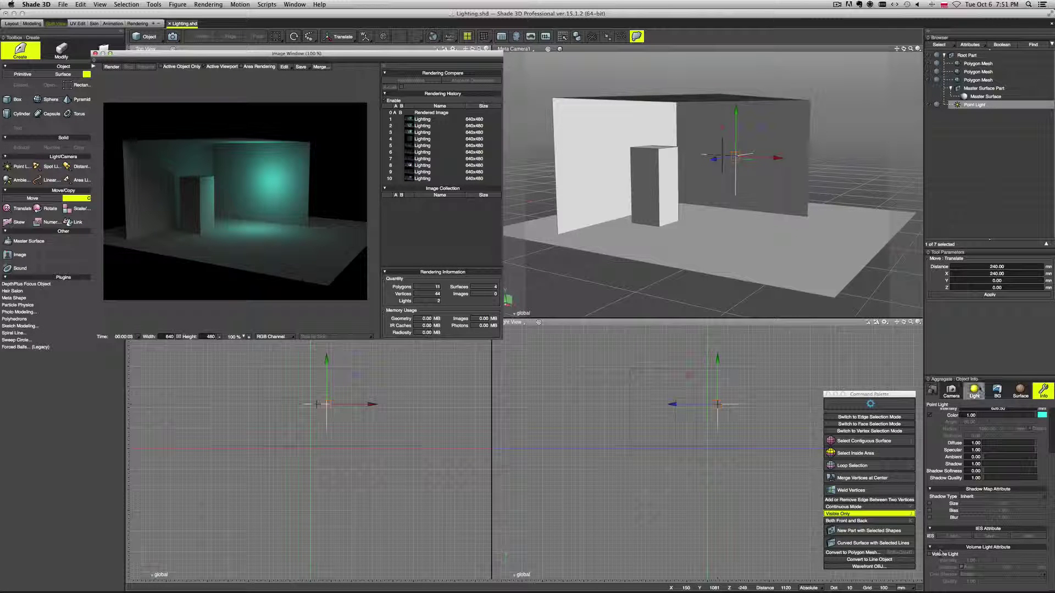
{"action": "left_click_drag", "start_coordinate": [987, 377], "coordinate": [987, 332]}
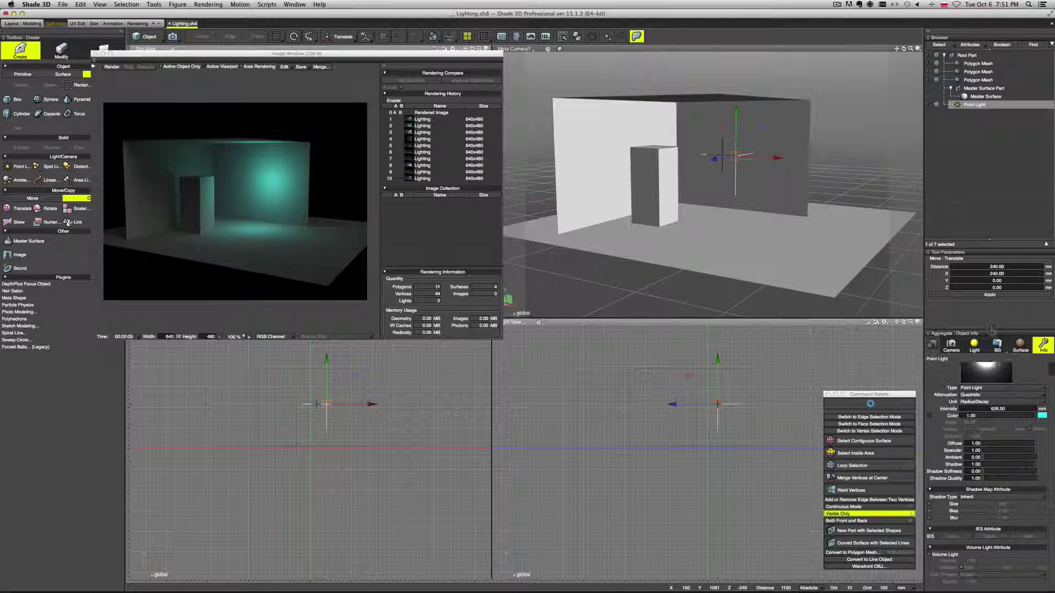
{"action": "left_click", "coordinate": [929, 555]}
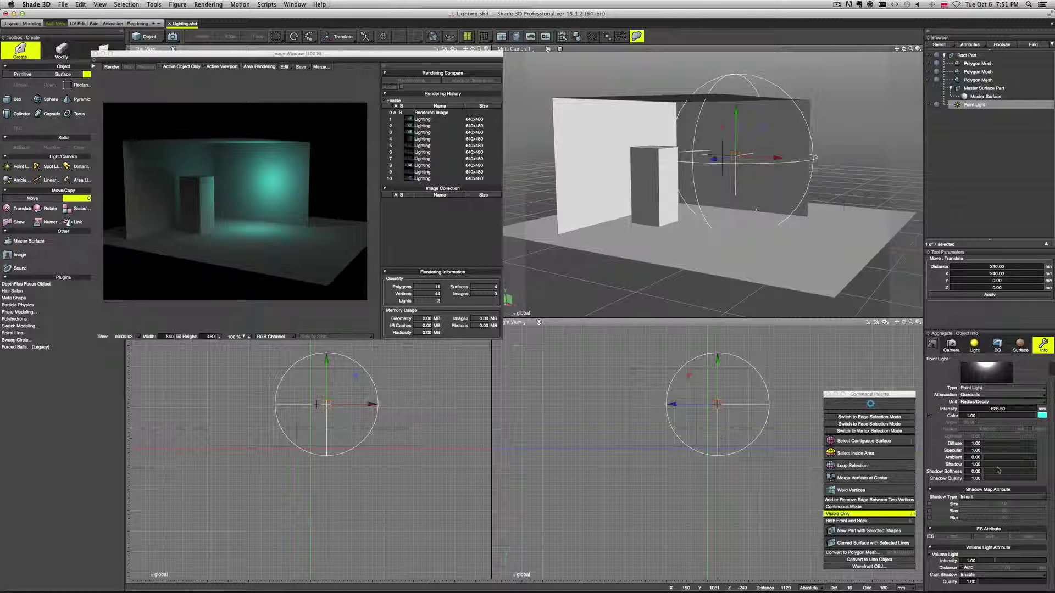
{"action": "left_click", "coordinate": [961, 568]}
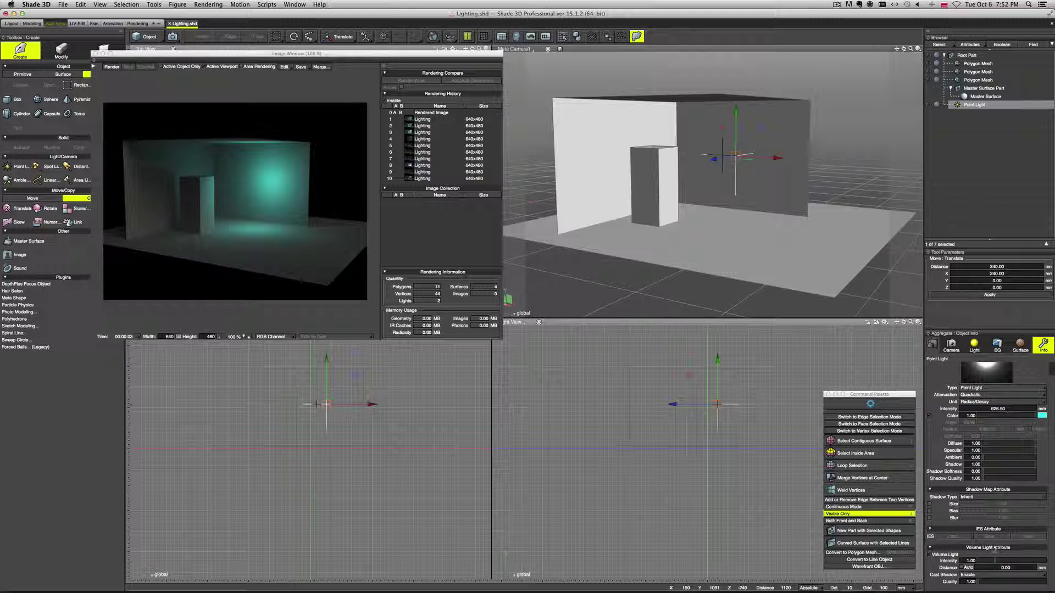
{"action": "left_click", "coordinate": [1005, 568]}
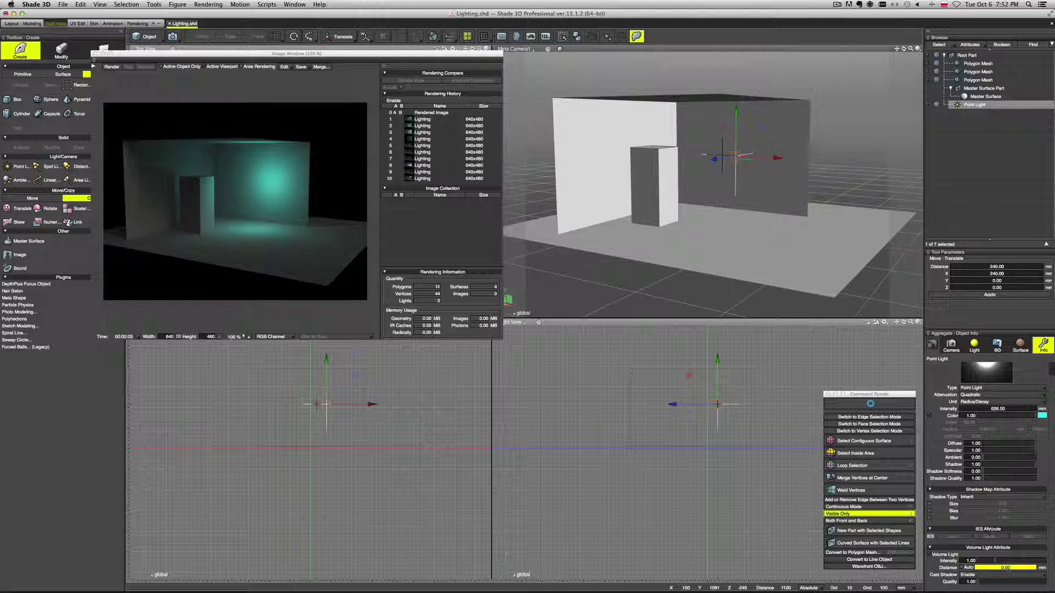
{"action": "type", "text": "62"}
{"action": "key", "text": "Return"}
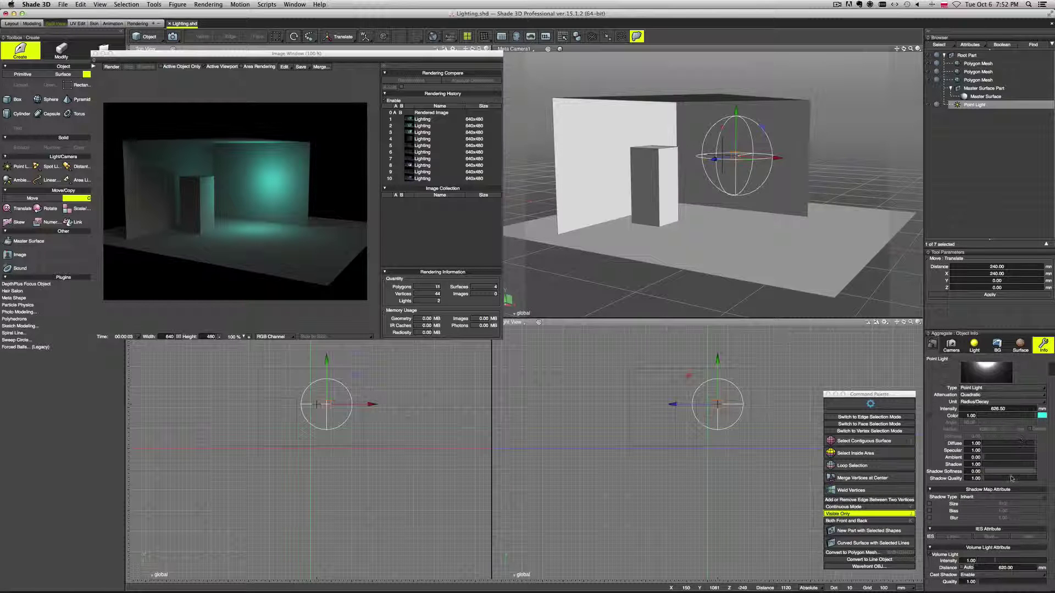
Step: Lower the volume light's intensity to 0.52 and render the room again
{"action": "left_click_drag", "start_coordinate": [994, 560], "coordinate": [989, 563]}
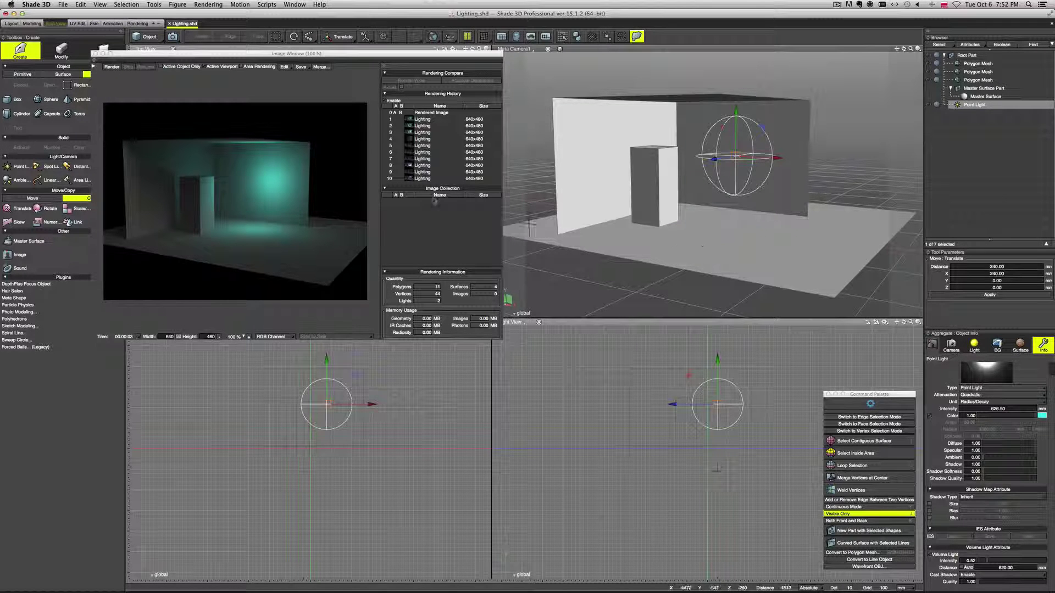
{"action": "left_click", "coordinate": [111, 67]}
{"action": "left_click_drag", "start_coordinate": [296, 54], "coordinate": [375, 100]}
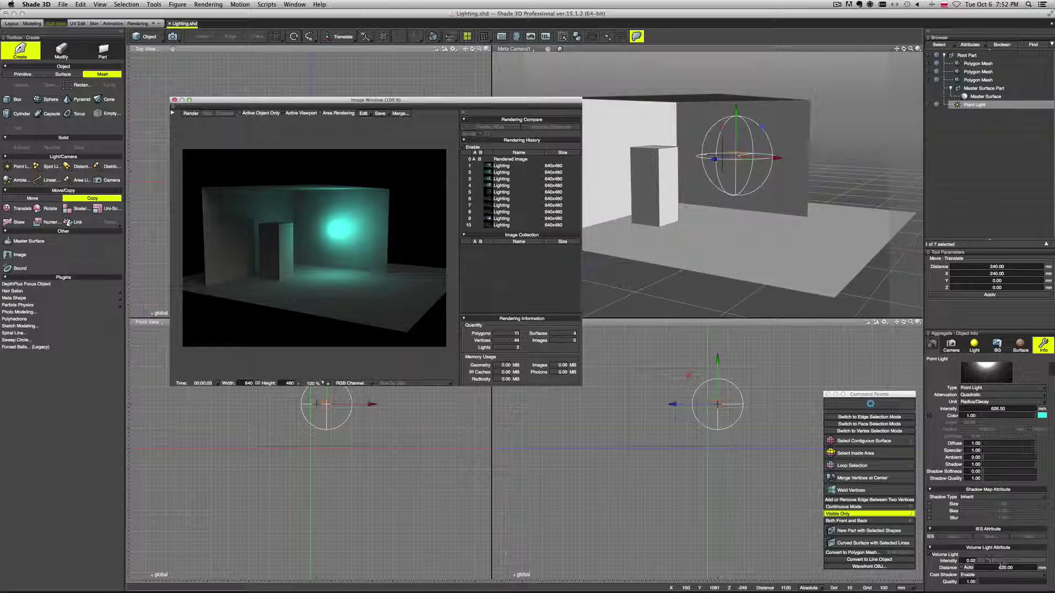
Step: Set the volume light's intensity to 0 and render the room
{"action": "left_click_drag", "start_coordinate": [987, 563], "coordinate": [982, 563]}
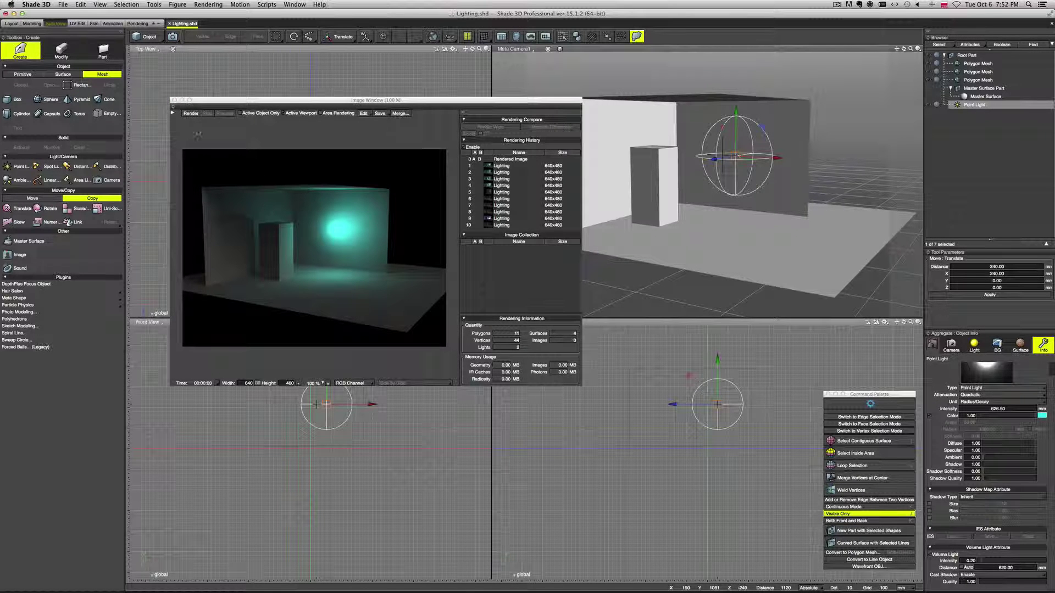
{"action": "left_click", "coordinate": [191, 113]}
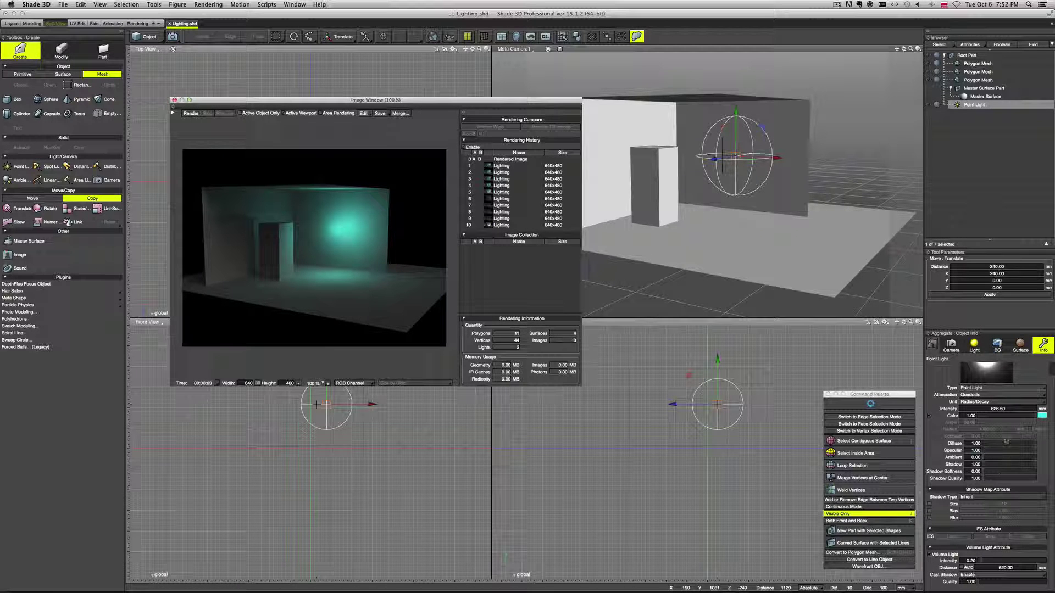
Step: Raise the volume light's intensity to 1.60, set the point light's intensity to 200 mm and render the room
{"action": "left_click", "coordinate": [997, 561]}
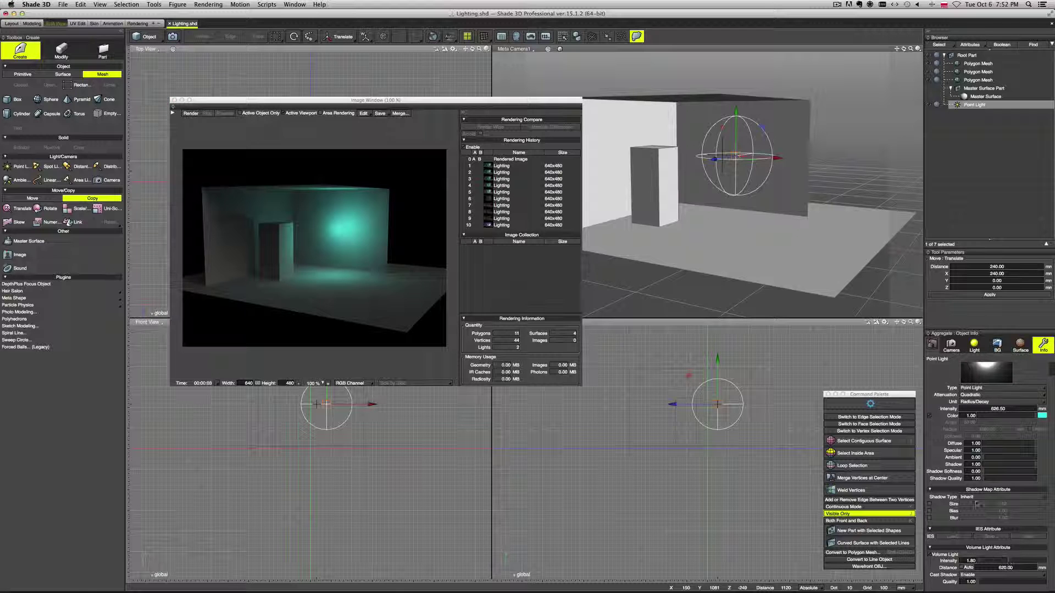
{"action": "left_click", "coordinate": [996, 409]}
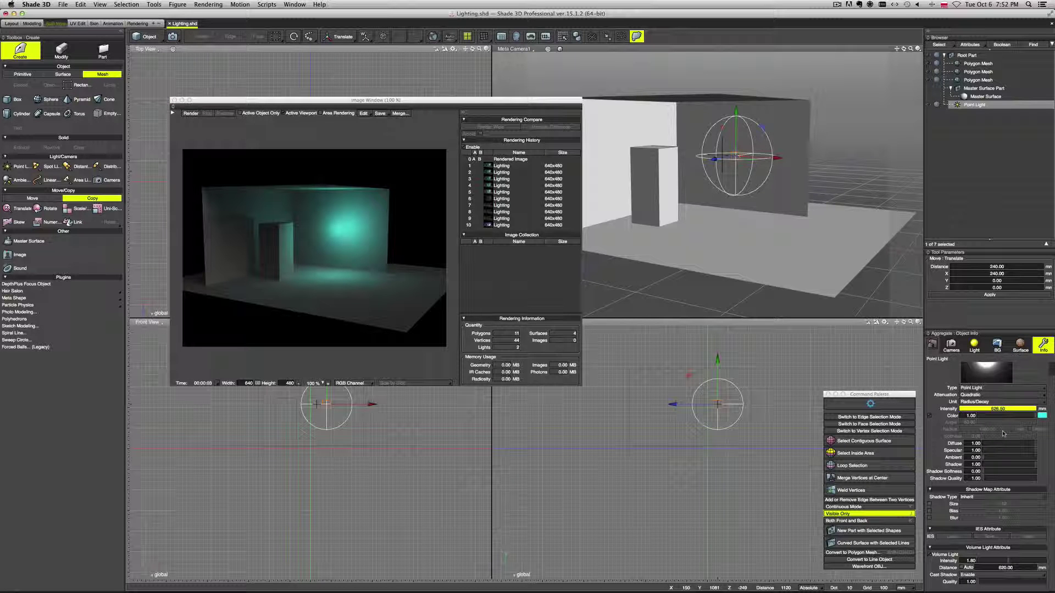
{"action": "type", "text": "200"}
{"action": "key", "text": "Return"}
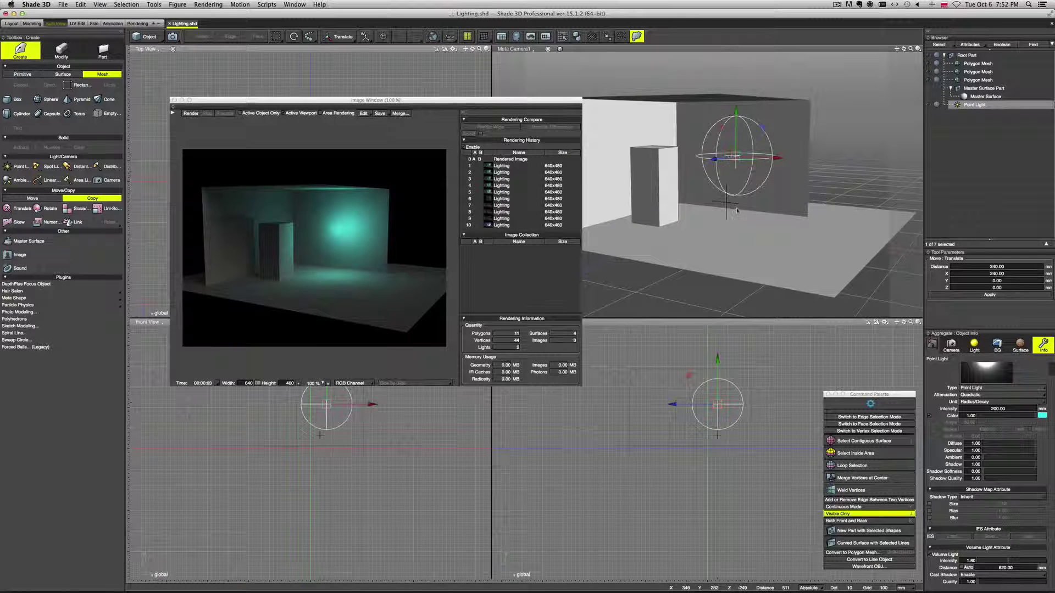
{"action": "left_click", "coordinate": [191, 113]}
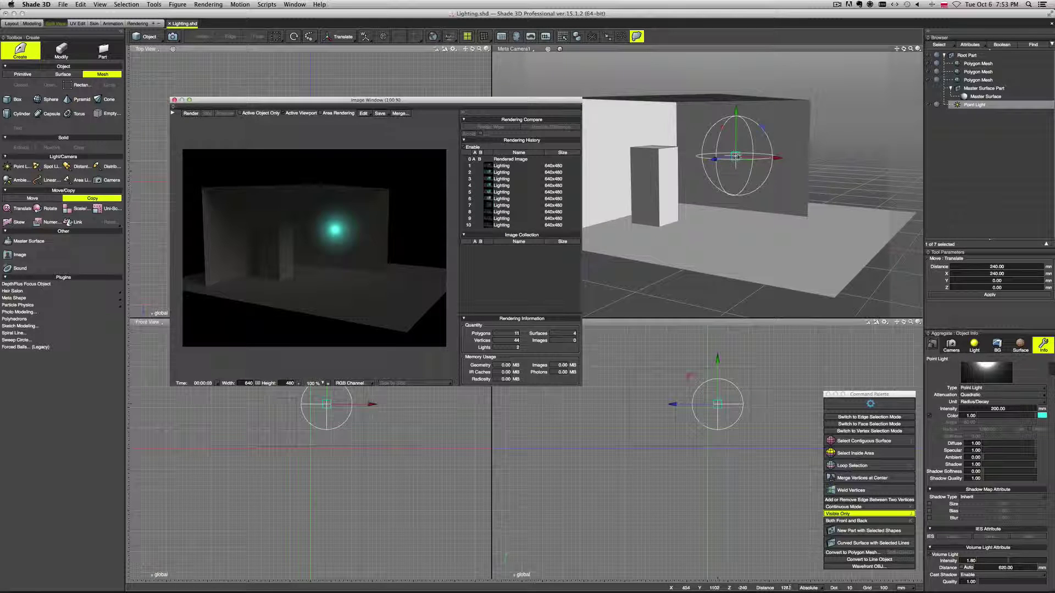
Step: Lower the point light along Y to floor level and set its volume light distance to 800 mm
{"action": "left_click_drag", "start_coordinate": [736, 156], "coordinate": [721, 158]}
{"action": "left_click_drag", "start_coordinate": [738, 110], "coordinate": [737, 176]}
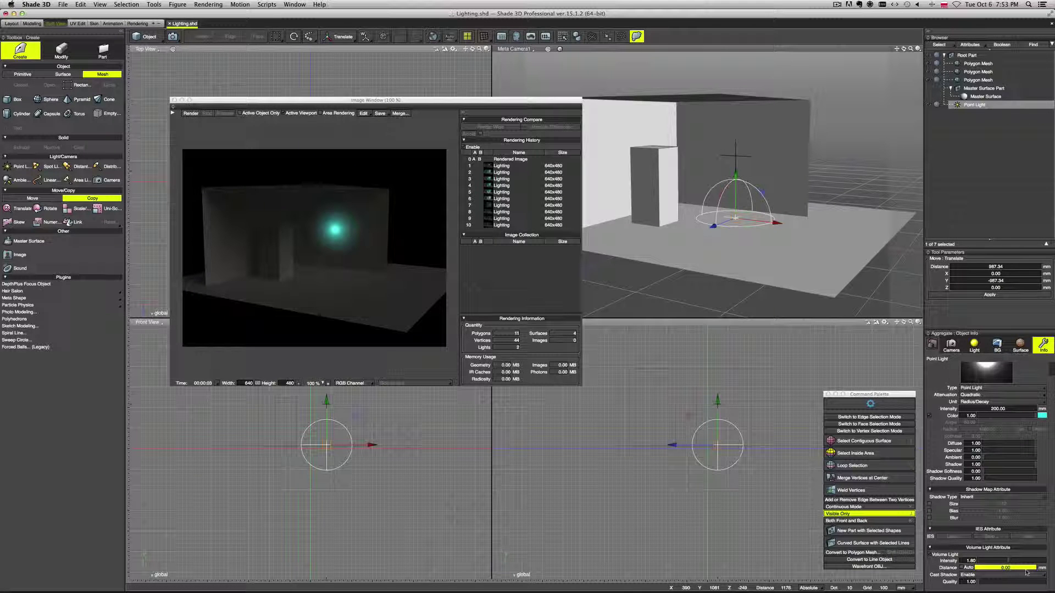
{"action": "key", "text": "Return"}
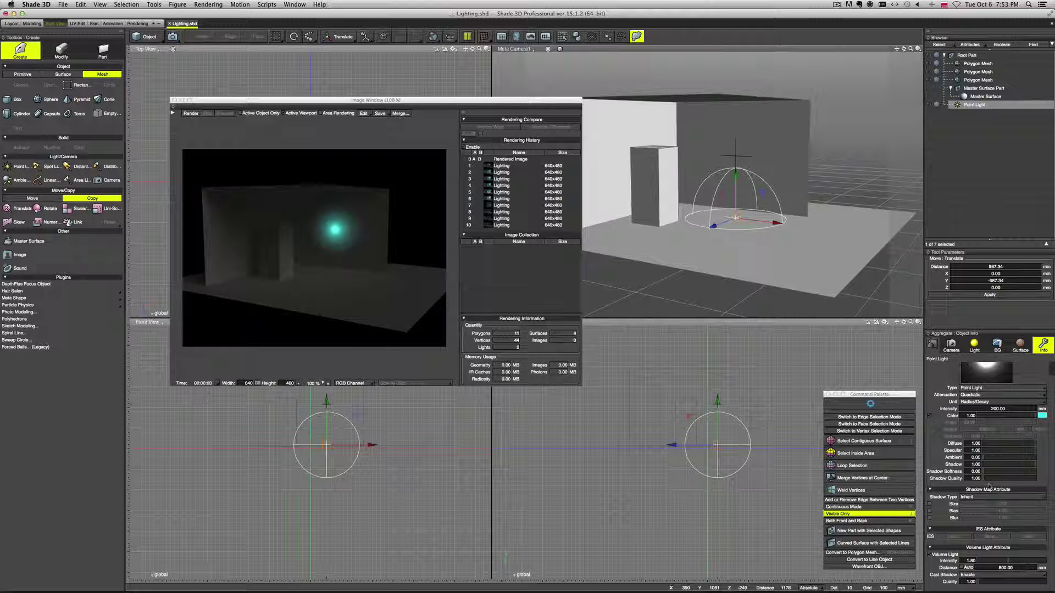
Step: Set the point light's intensity to 100 mm and its volume intensity to 3.06, and view the new render at 200%
{"action": "left_click", "coordinate": [997, 411]}
{"action": "type", "text": "100"}
{"action": "key", "text": "Return"}
{"action": "left_click", "coordinate": [191, 114]}
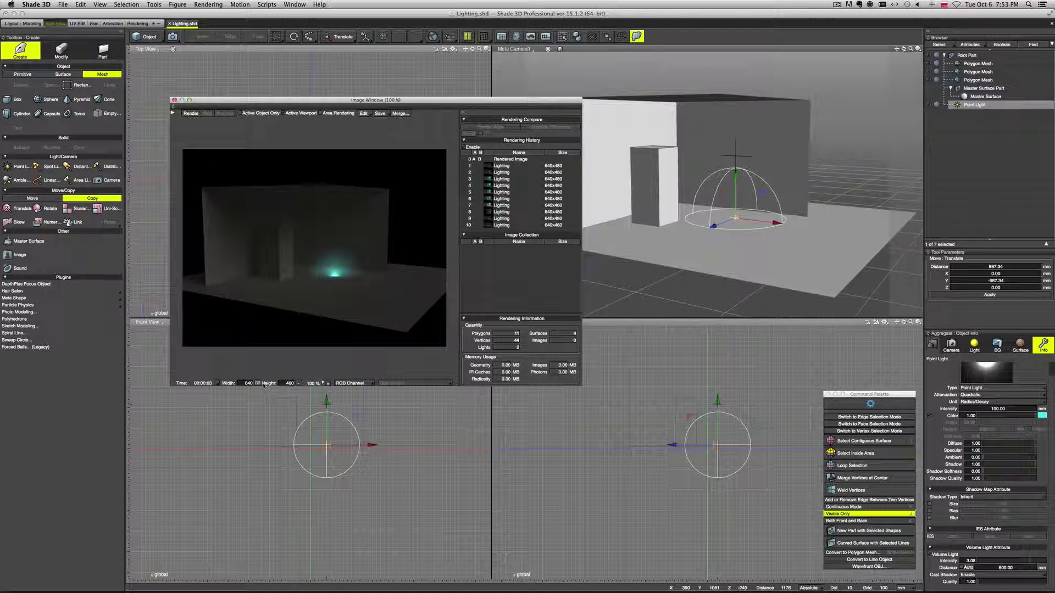
{"action": "left_click", "coordinate": [321, 383]}
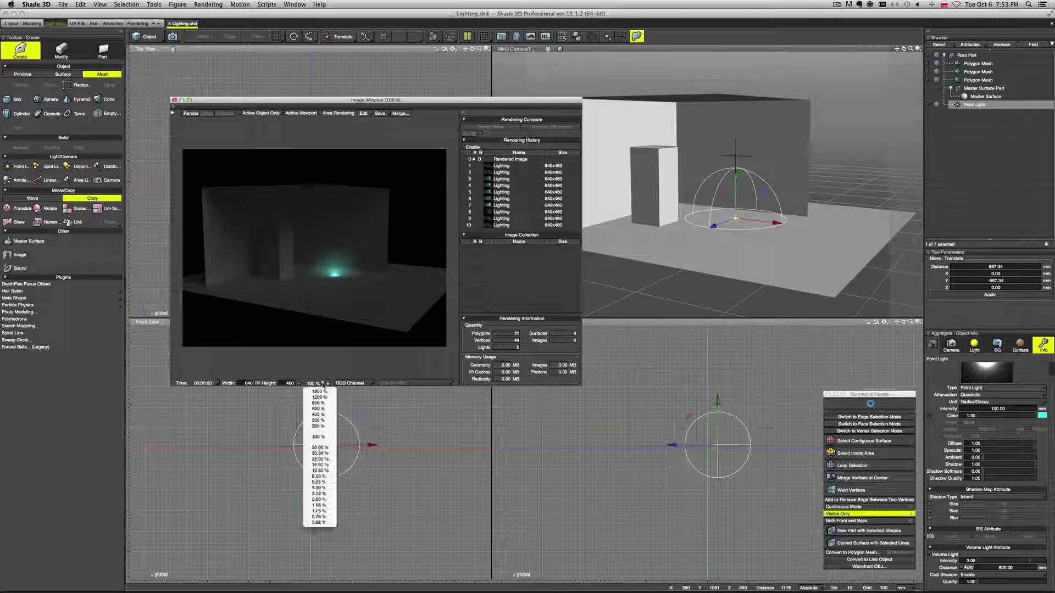
{"action": "left_click", "coordinate": [319, 425]}
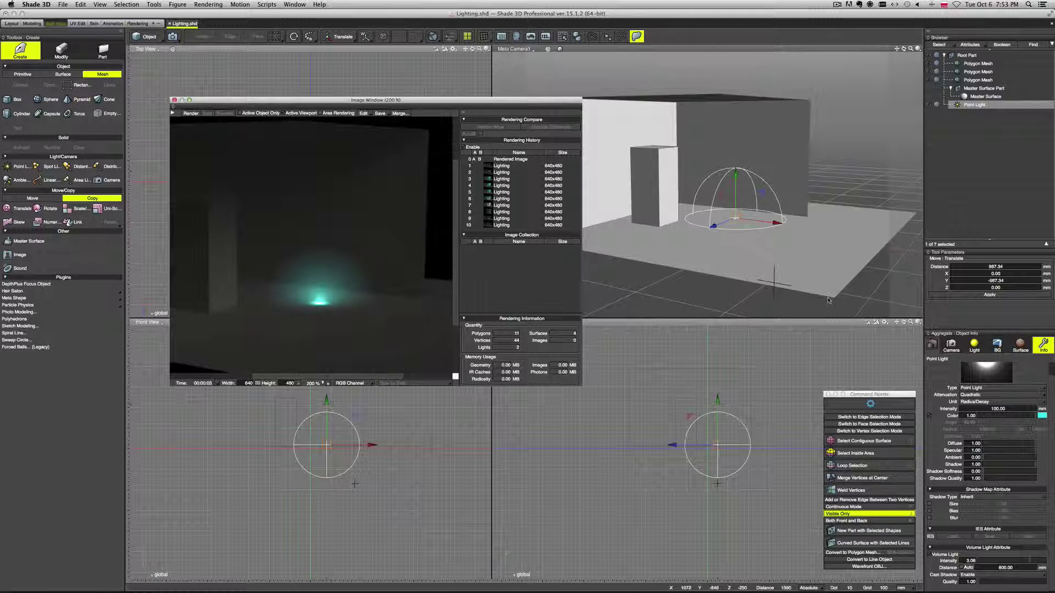
Step: Set the volume light's distance to 2000 mm and the point light's intensity to 300 mm
{"action": "left_click", "coordinate": [1006, 568]}
{"action": "type", "text": "2000"}
{"action": "key", "text": "Return"}
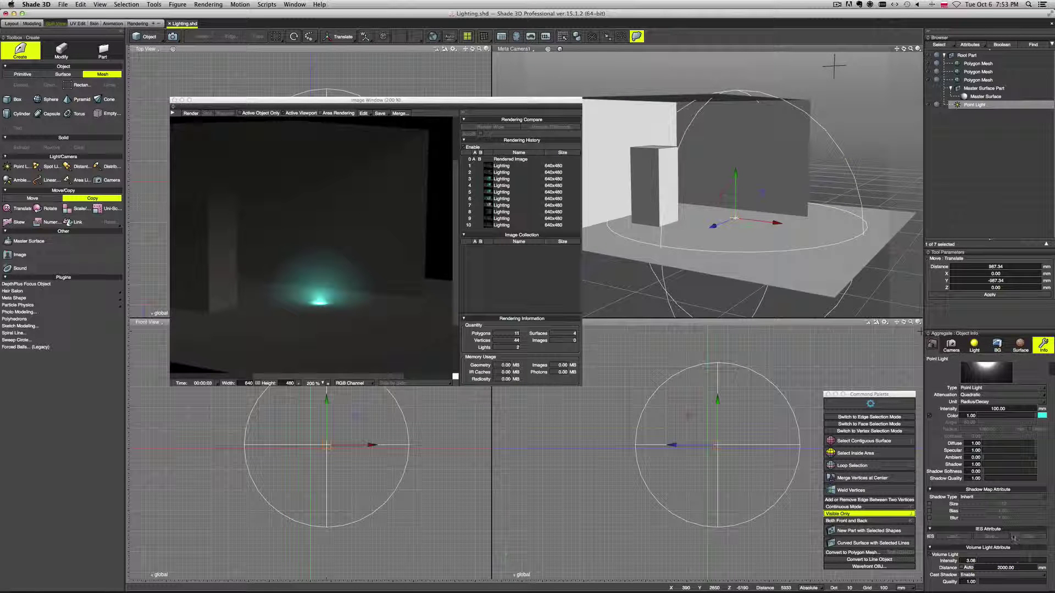
{"action": "left_click", "coordinate": [997, 409]}
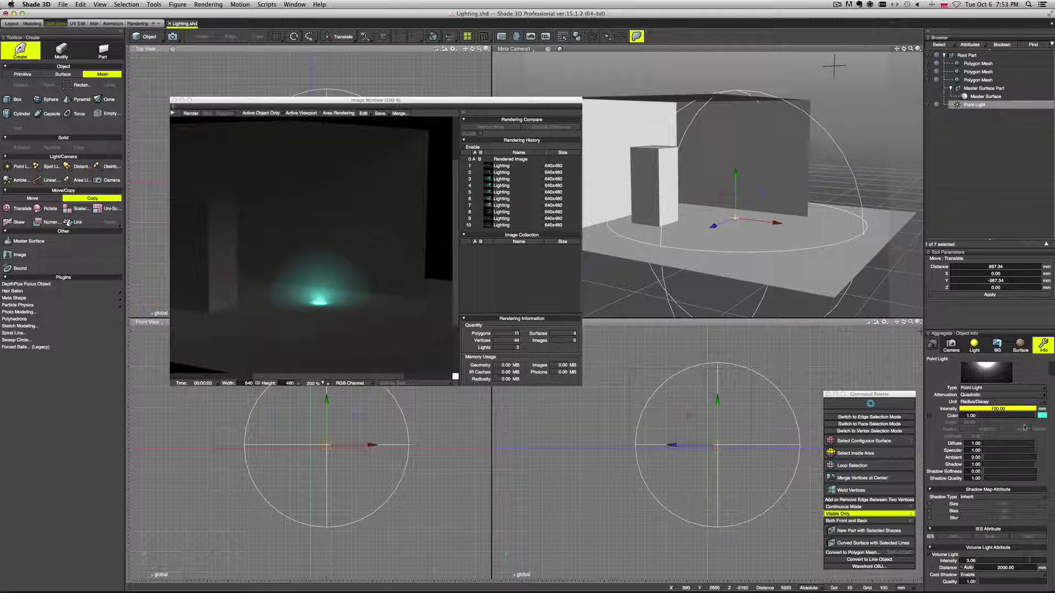
{"action": "type", "text": "300"}
{"action": "key", "text": "Return"}
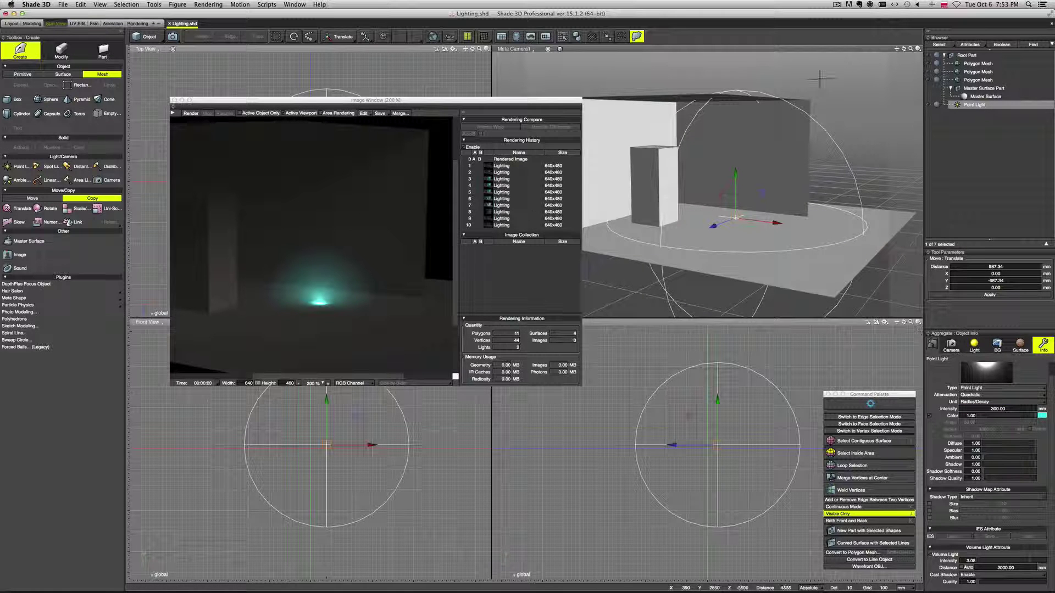
Step: Reduce the volume light's distance to 1200 mm and render the room again with the image viewed at 100%
{"action": "left_click", "coordinate": [1005, 568]}
{"action": "type", "text": "1200"}
{"action": "key", "text": "Return"}
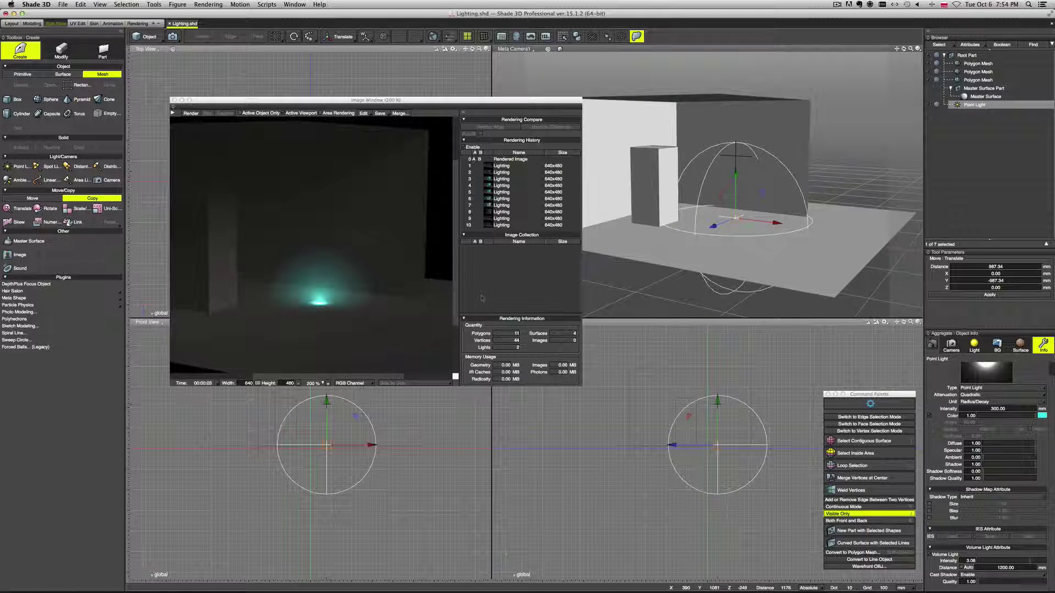
{"action": "left_click", "coordinate": [306, 381]}
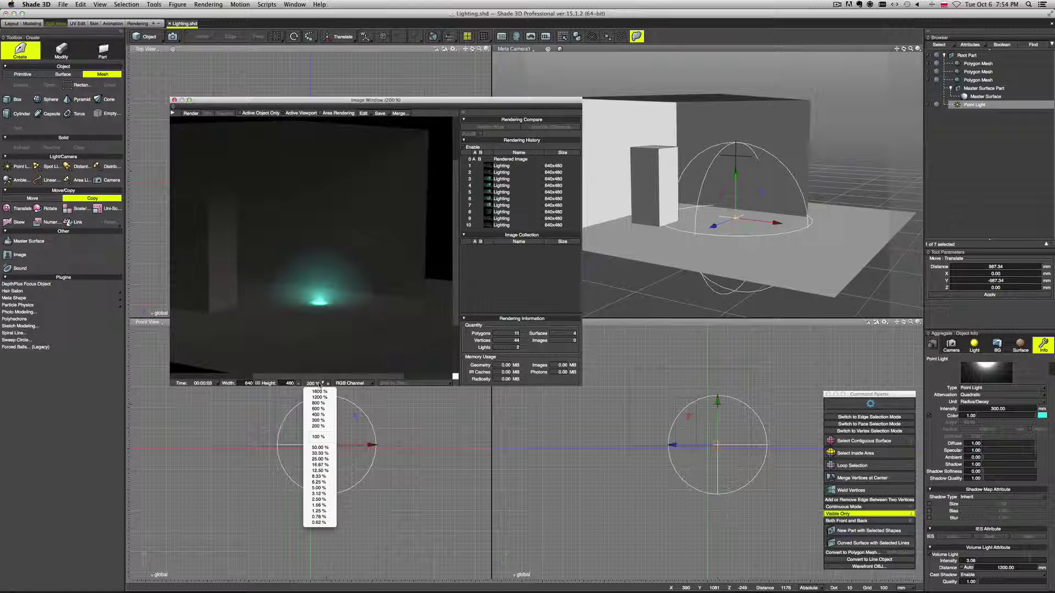
{"action": "left_click", "coordinate": [326, 438]}
{"action": "left_click", "coordinate": [190, 114]}
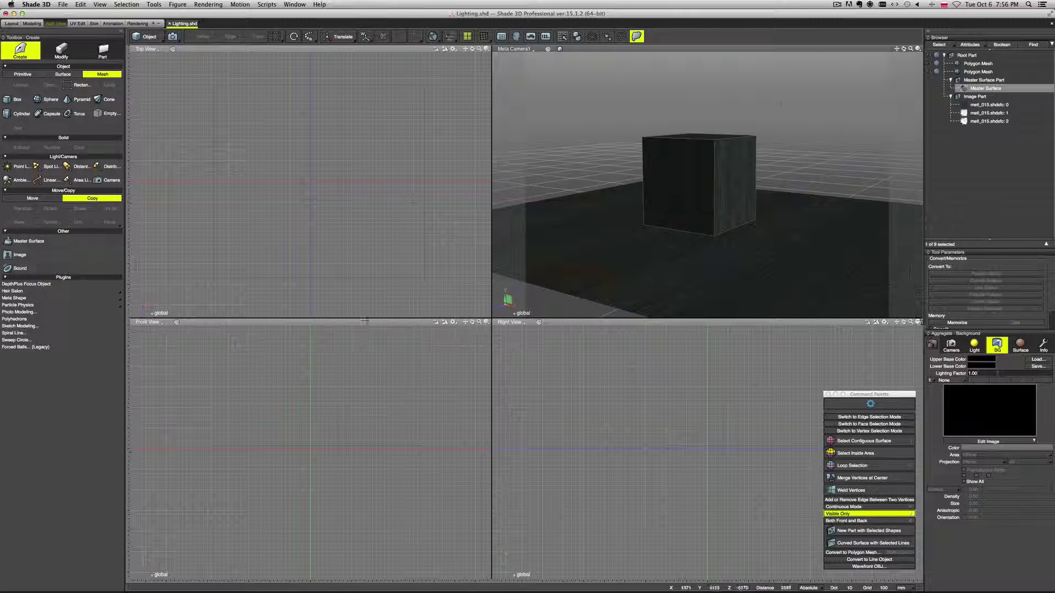
Step: Display the distant light settings and render the scene with the metal-textured cube and floor
{"action": "left_click", "coordinate": [973, 347]}
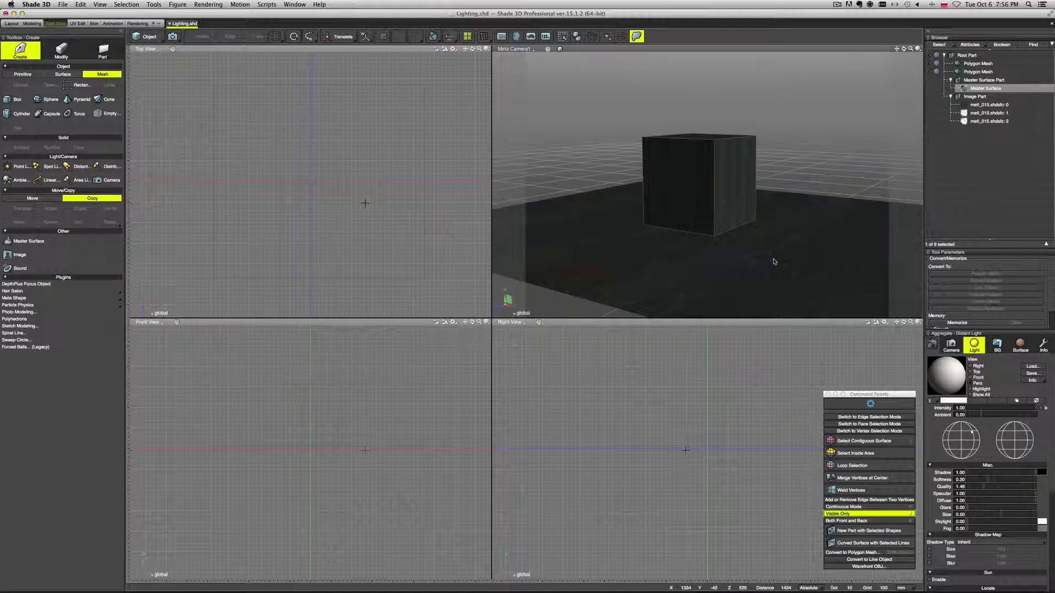
{"action": "key", "text": "super+r"}
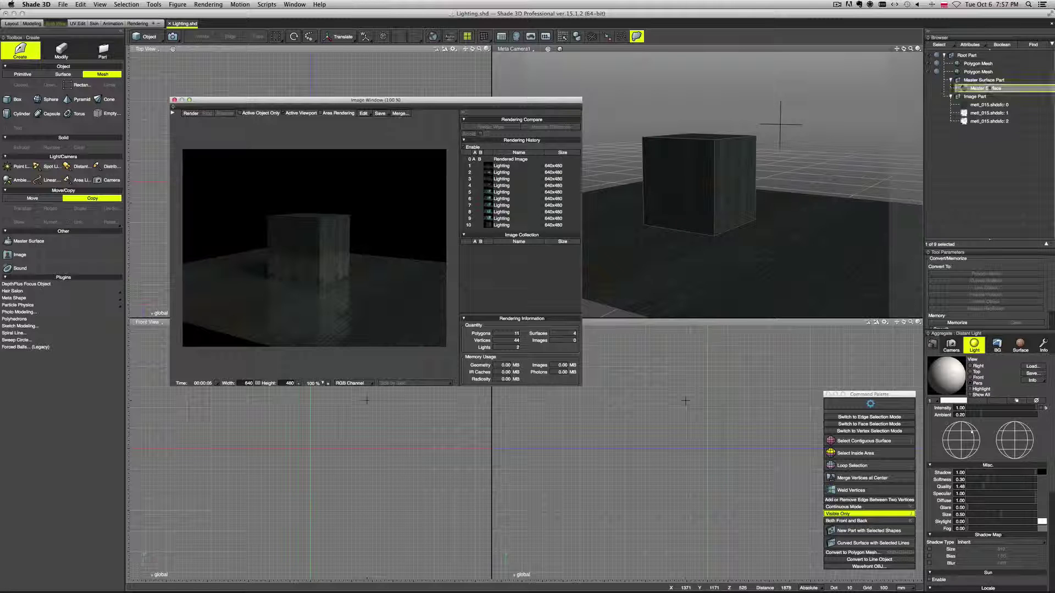
Step: Review the floor mesh's surface, the distant light and the background settings, and close the render window
{"action": "left_click", "coordinate": [988, 72]}
{"action": "left_click", "coordinate": [1020, 344]}
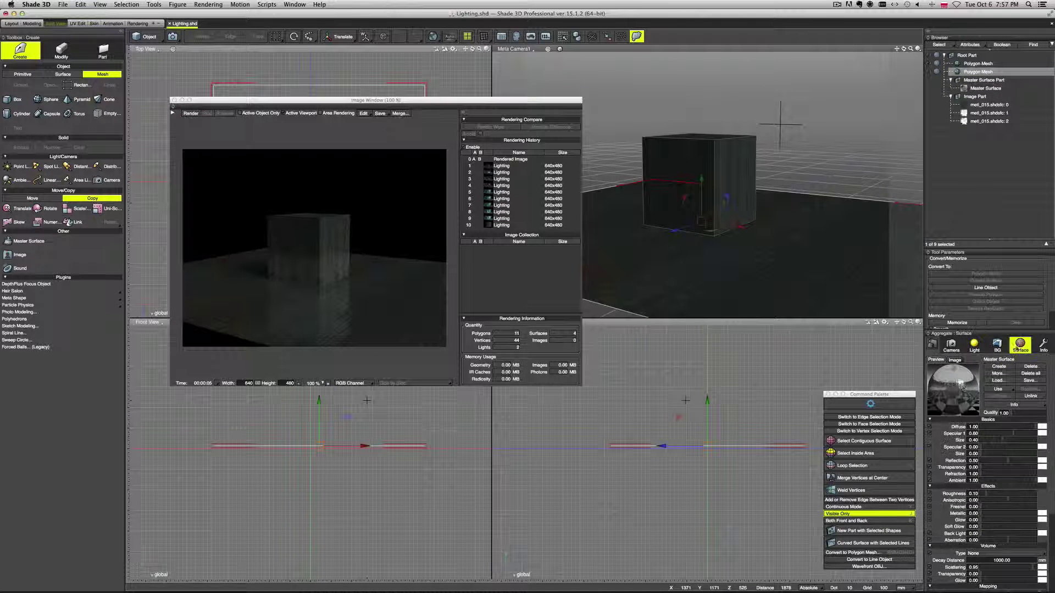
{"action": "left_click", "coordinate": [1011, 391]}
{"action": "left_click", "coordinate": [974, 345]}
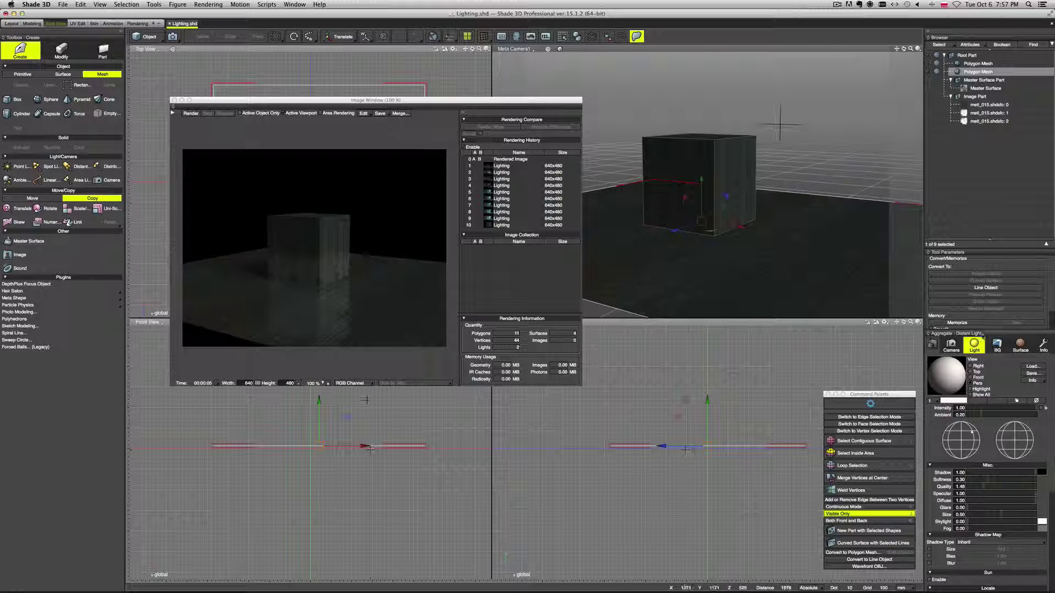
{"action": "left_click", "coordinate": [997, 345]}
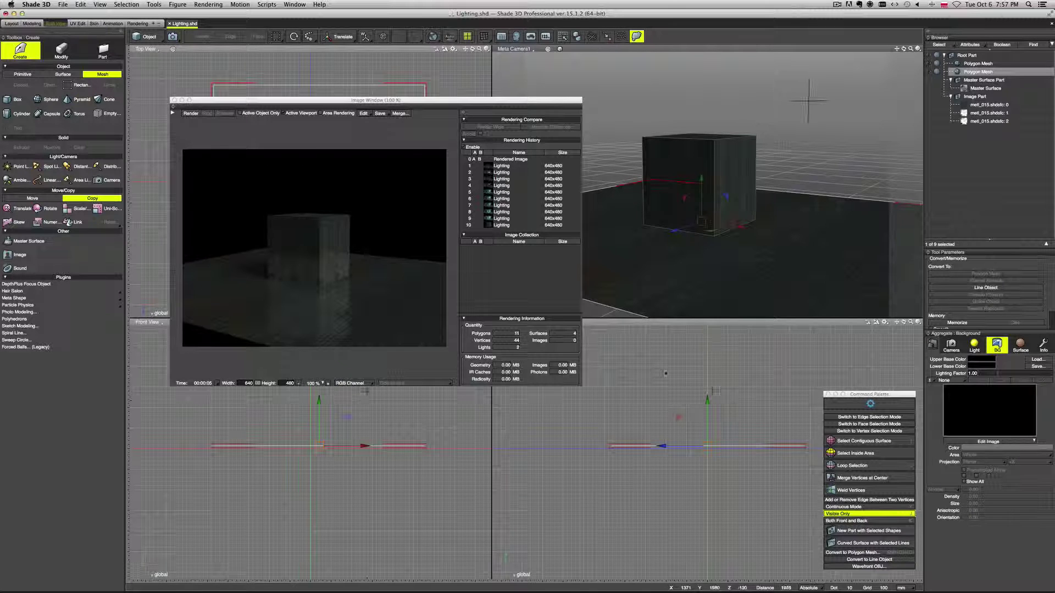
{"action": "left_click_drag", "start_coordinate": [175, 101], "coordinate": [169, 92]}
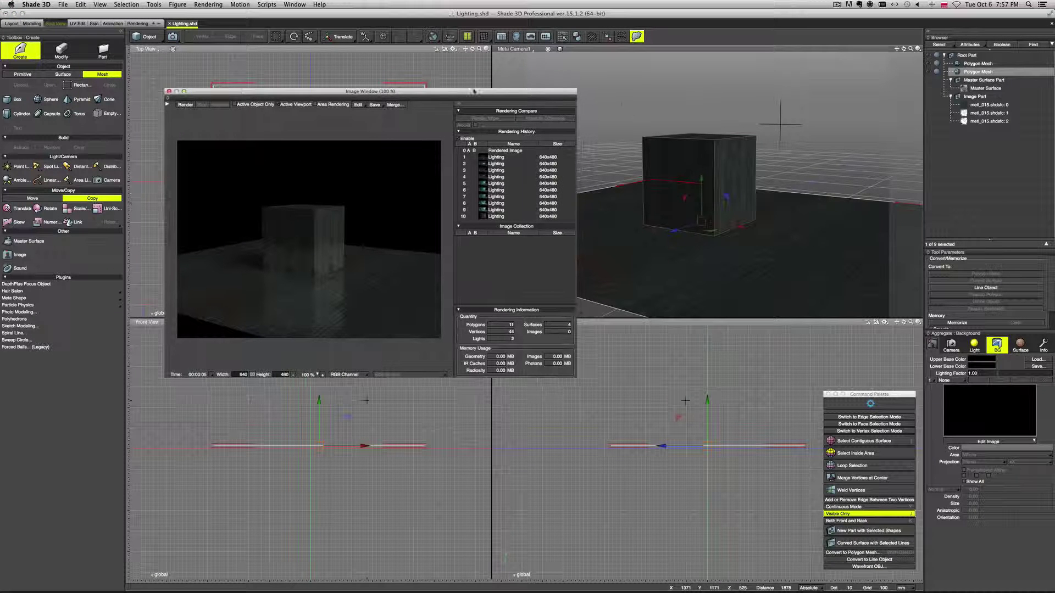
{"action": "left_click", "coordinate": [169, 91]}
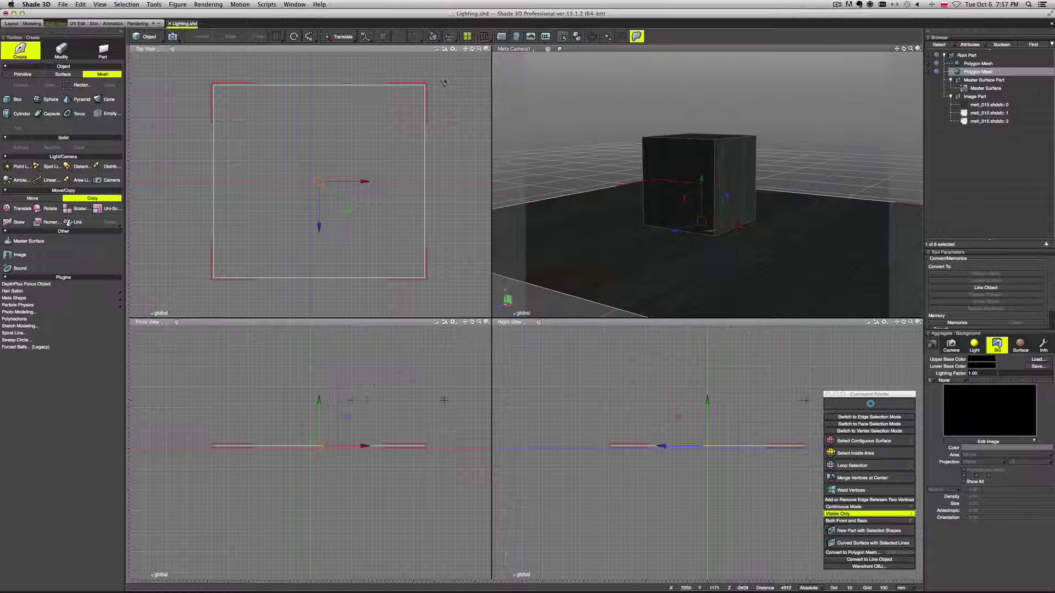
Step: Apply the preset background Port_in_front_of_bridge_1.shdbgr from ShadeExplorer to the scene's background
{"action": "left_click", "coordinate": [501, 36]}
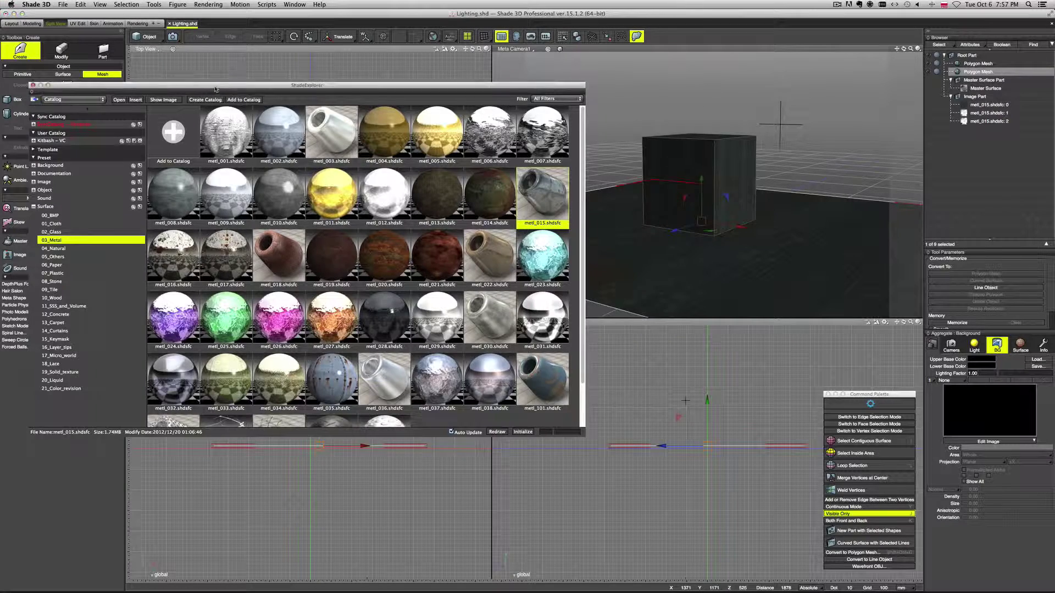
{"action": "left_click_drag", "start_coordinate": [165, 85], "coordinate": [269, 95]}
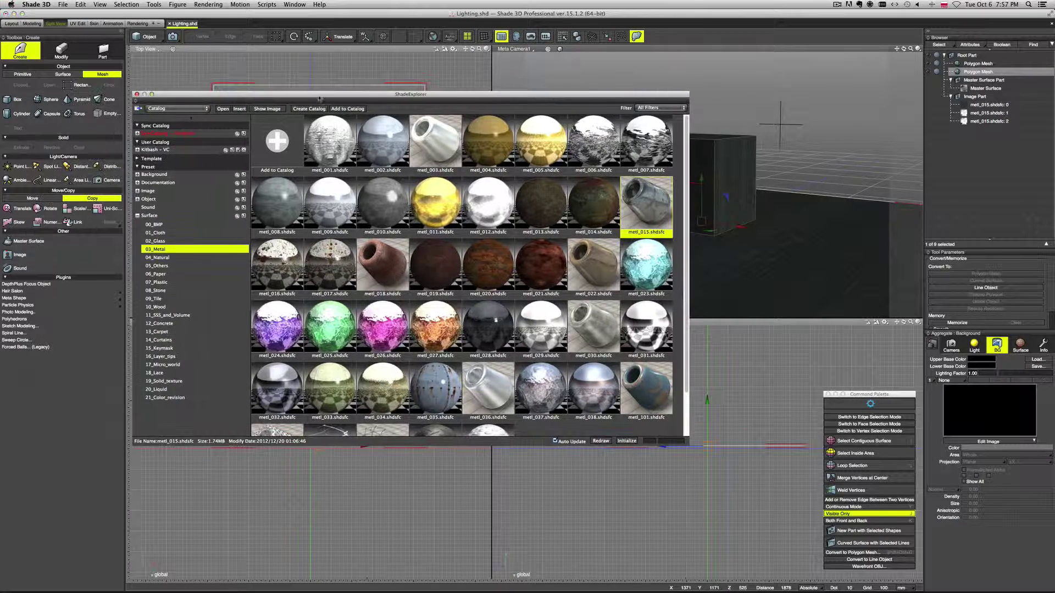
{"action": "left_click", "coordinate": [154, 175]}
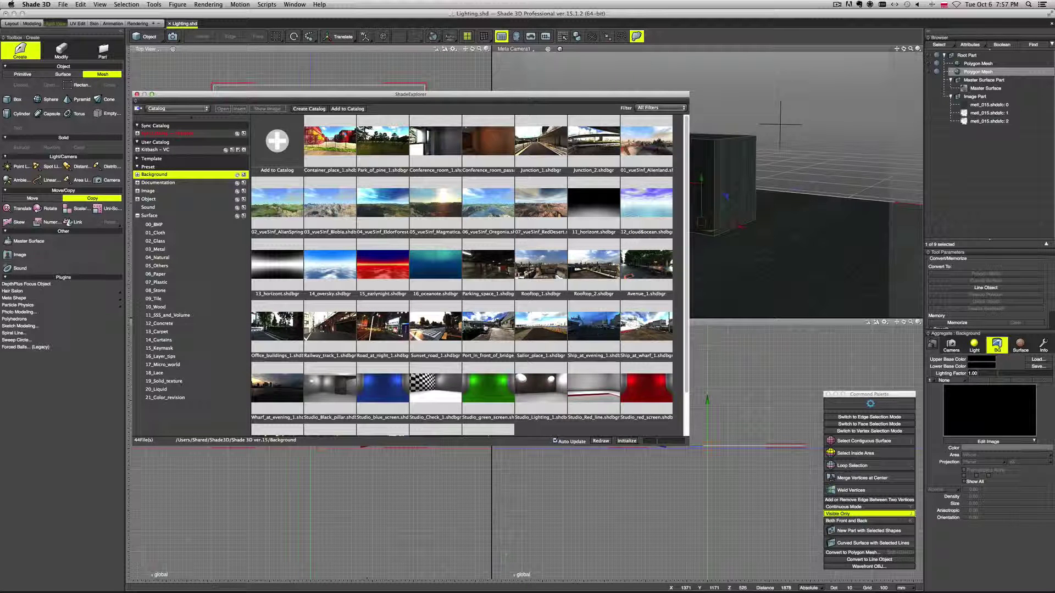
{"action": "left_click", "coordinate": [491, 330]}
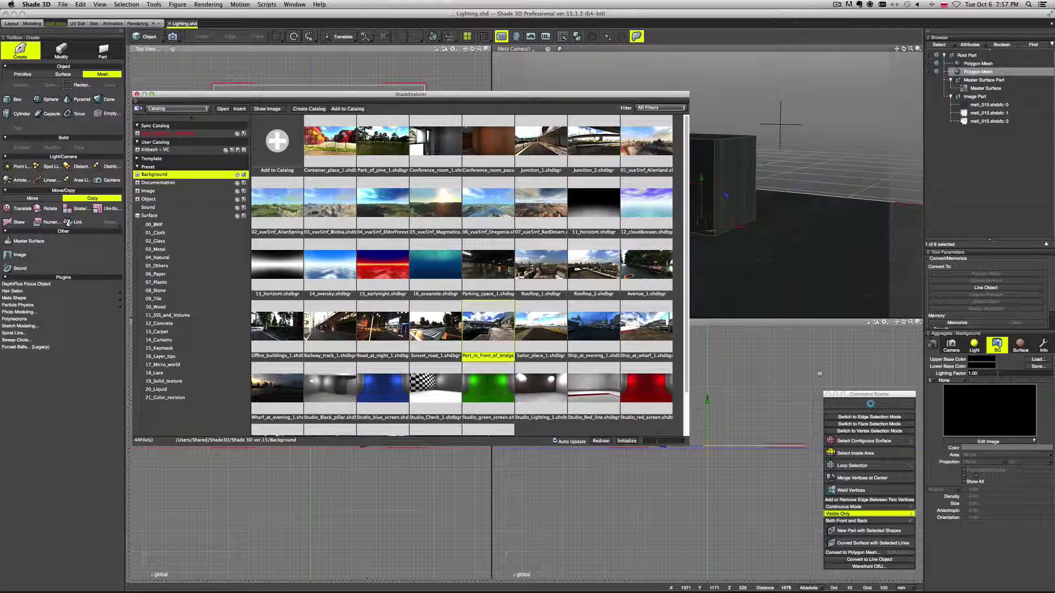
{"action": "left_click_drag", "start_coordinate": [923, 399], "coordinate": [971, 414]}
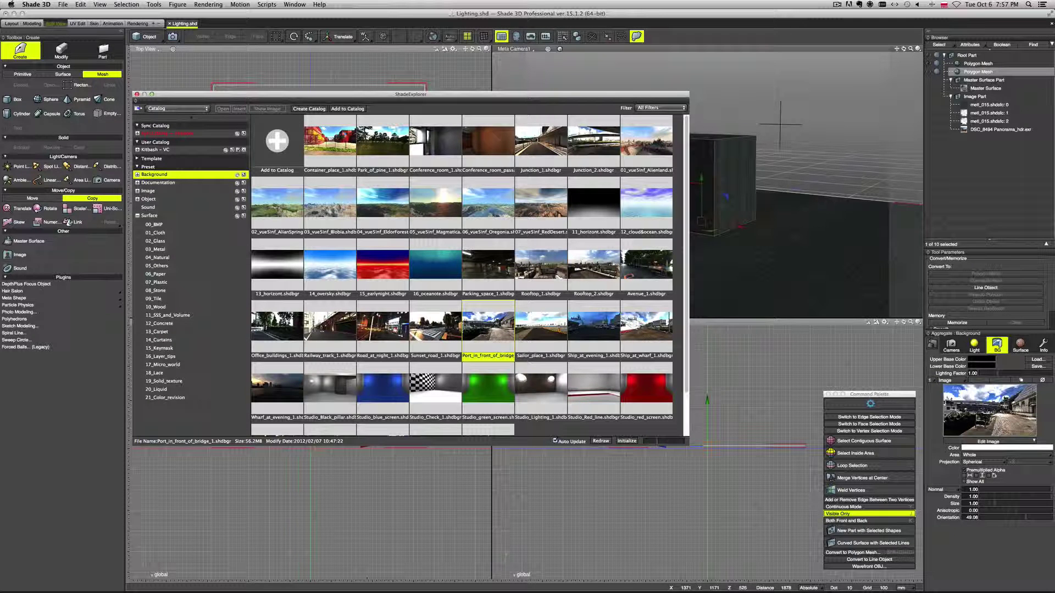
{"action": "left_click", "coordinate": [137, 94]}
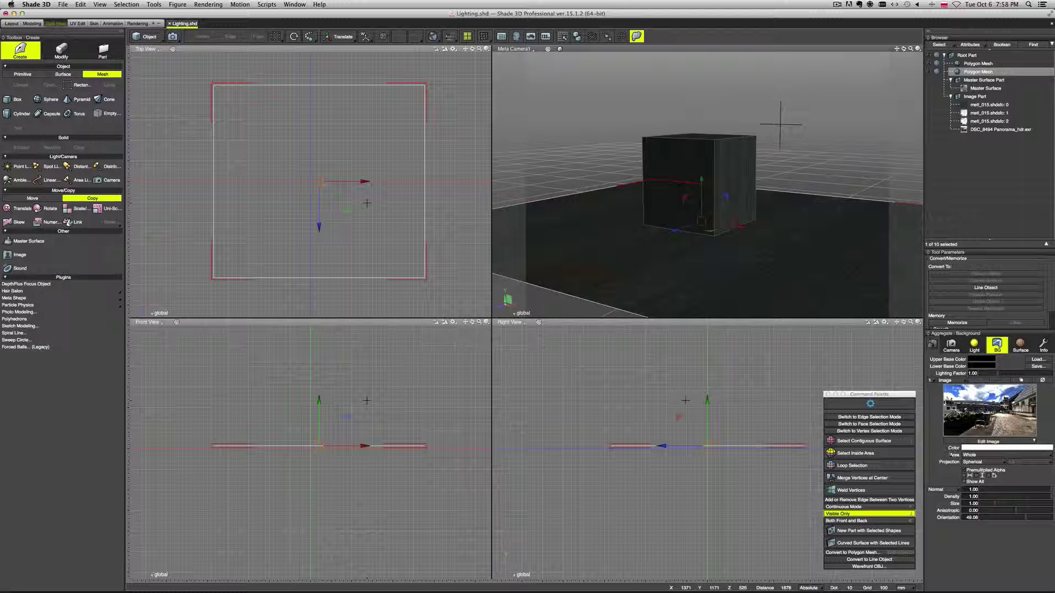
Step: Examine the area and projection options of the background image, keeping Whole and Spherical
{"action": "left_click", "coordinate": [999, 456]}
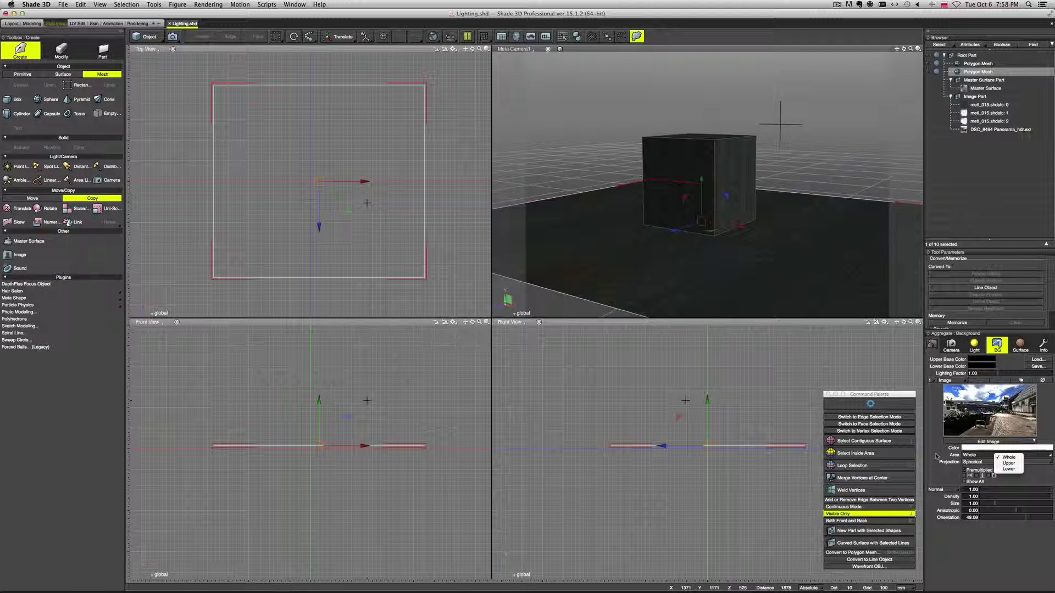
{"action": "left_click", "coordinate": [978, 462]}
{"action": "left_click", "coordinate": [977, 462]}
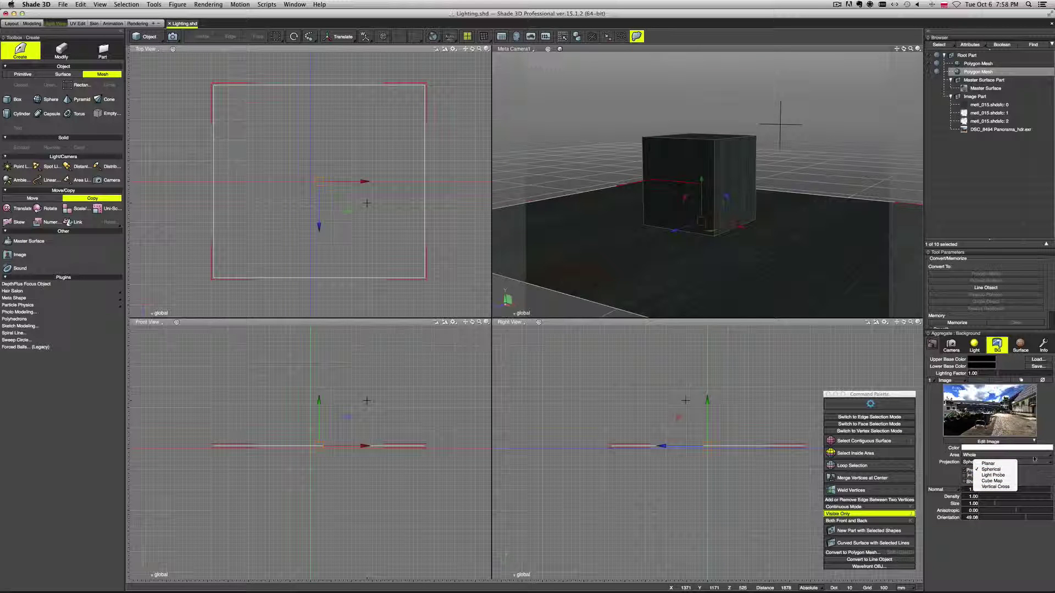
{"action": "left_click", "coordinate": [1034, 479]}
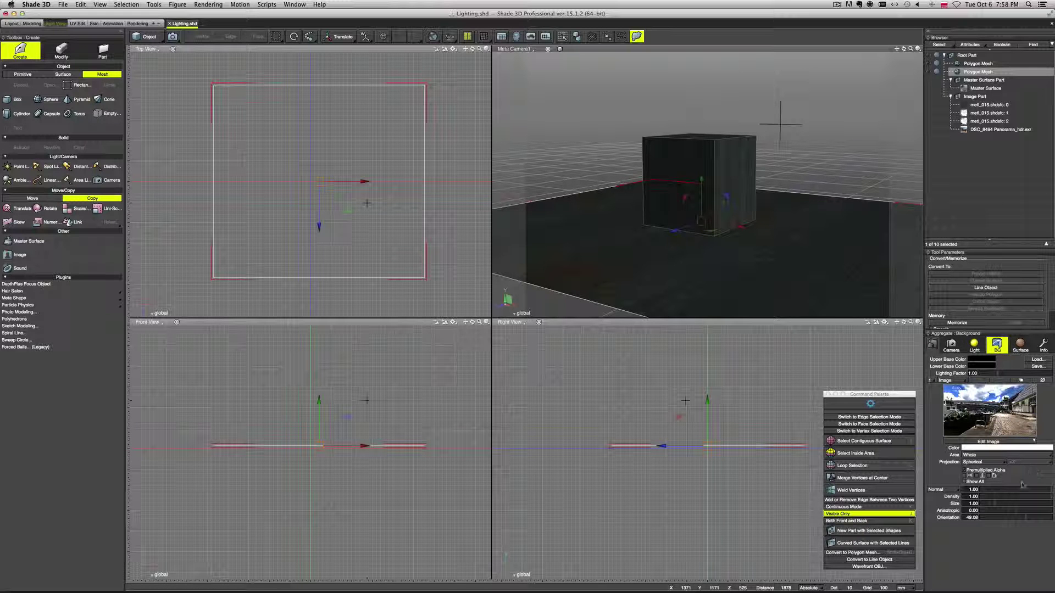
Step: Rotate the background image to an orientation of -72
{"action": "mouse_move", "coordinate": [1025, 519]}
{"action": "left_mouse_down"}
{"action": "mouse_move", "coordinate": [997, 518]}
{"action": "mouse_move", "coordinate": [1043, 518]}
{"action": "mouse_move", "coordinate": [1015, 510]}
{"action": "left_mouse_up"}
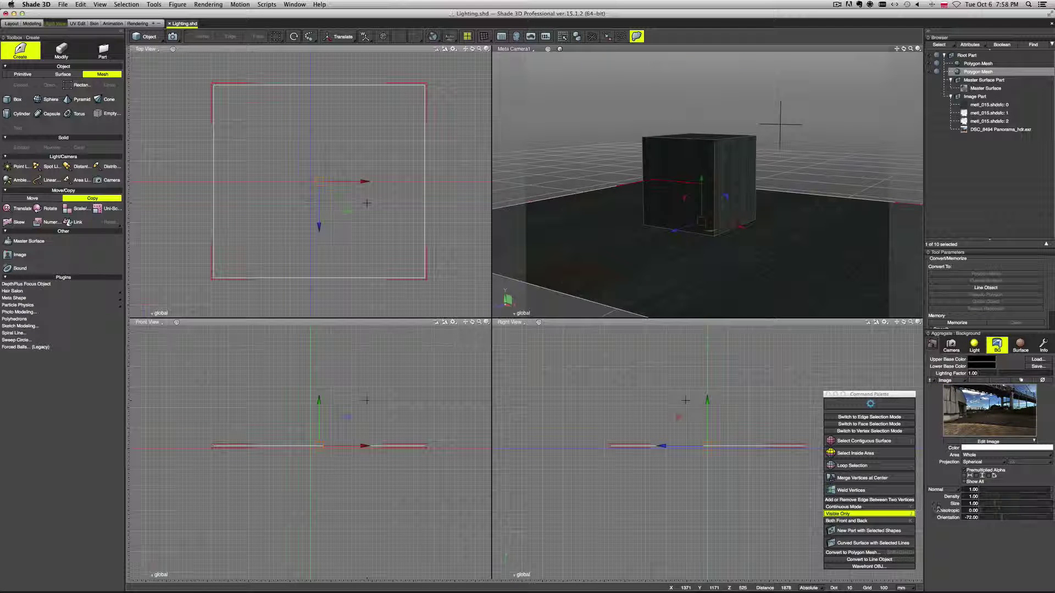
{"action": "left_click_drag", "start_coordinate": [1023, 513], "coordinate": [1016, 512]}
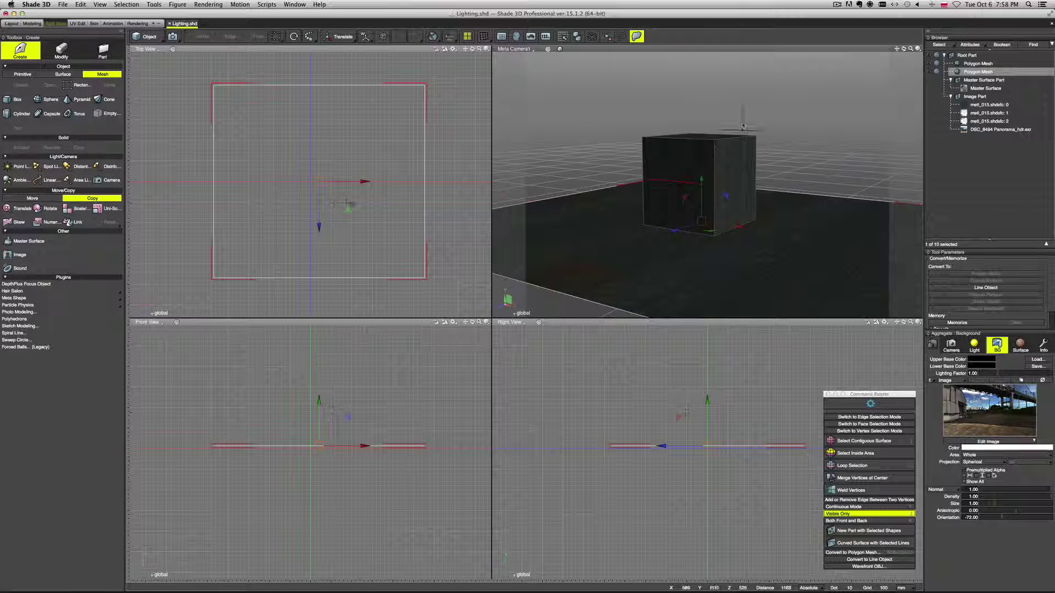
Step: Set the distant light's shadow to 0.55 and its softness to 0.21
{"action": "left_click", "coordinate": [975, 346]}
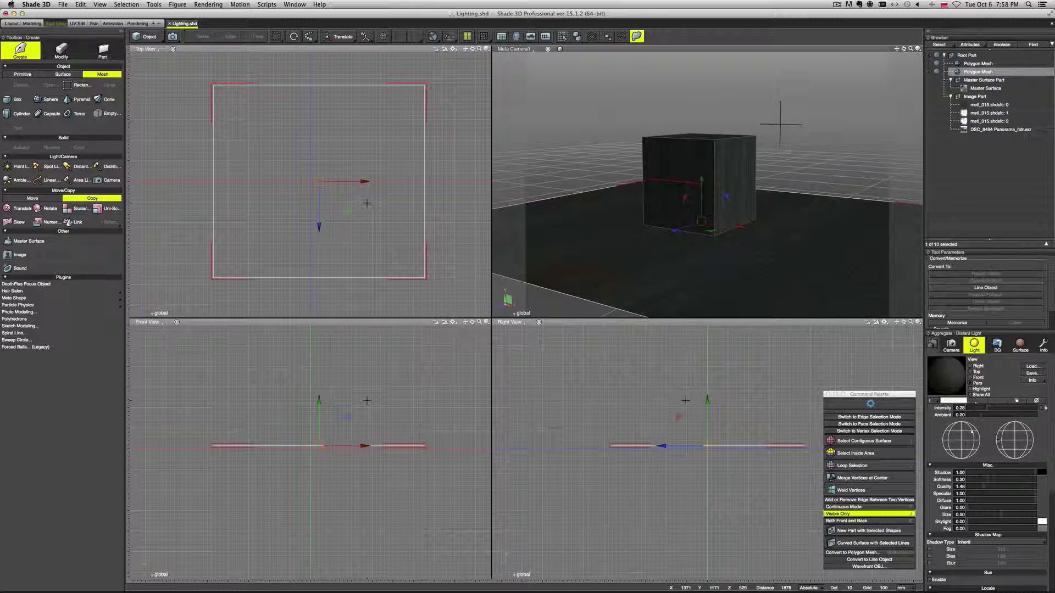
{"action": "left_click", "coordinate": [1002, 474]}
{"action": "left_click_drag", "start_coordinate": [979, 481], "coordinate": [981, 482]}
{"action": "left_click", "coordinate": [679, 237]}
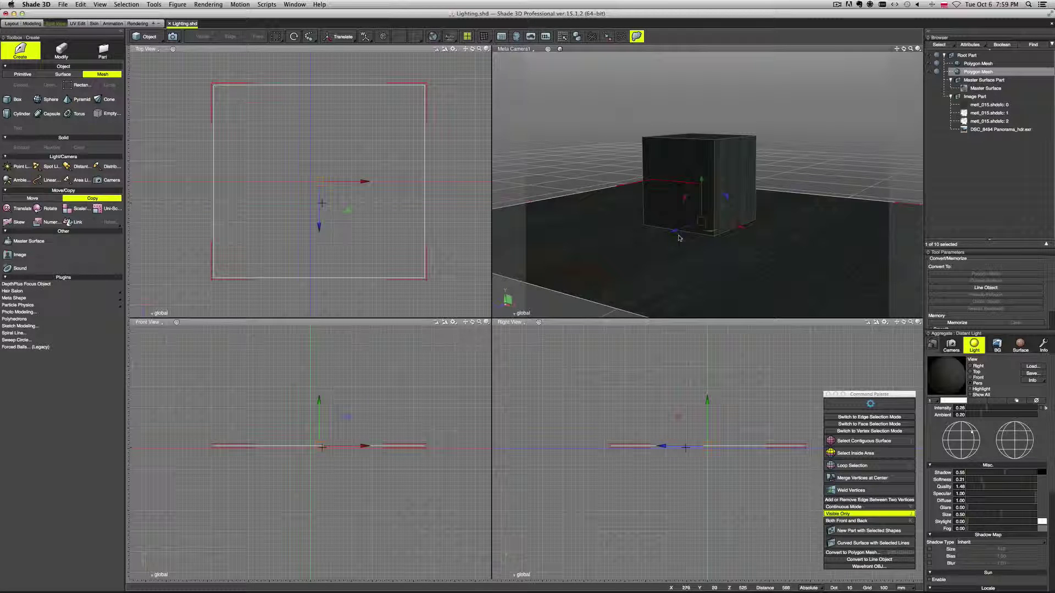
Step: Set the rendering method to Path Tracing with clamp bright noise 0.12 and cutoff diffuse 0.26
{"action": "key", "text": "super+r"}
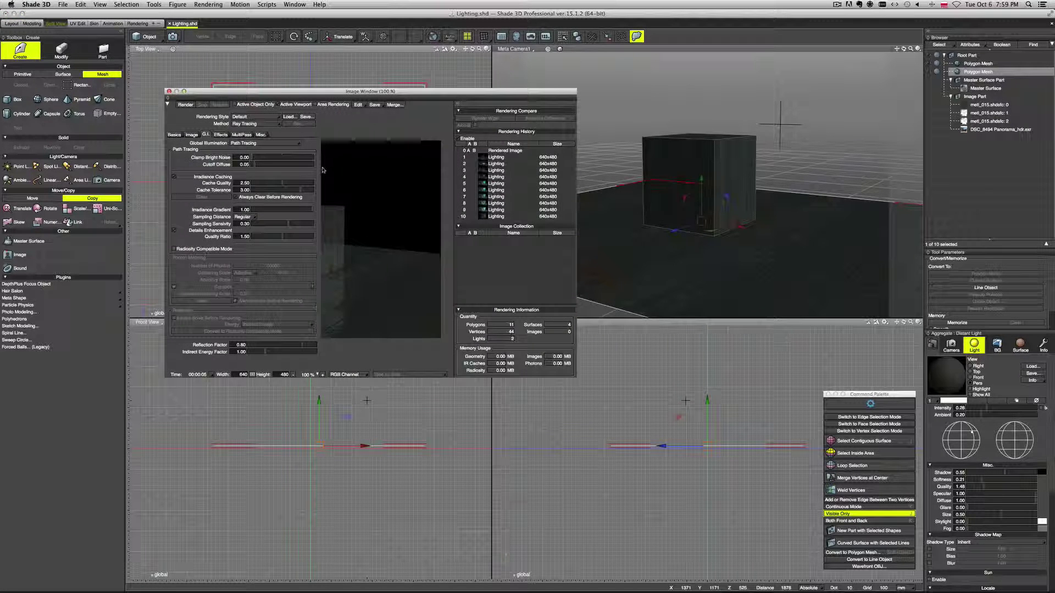
{"action": "left_click_drag", "start_coordinate": [243, 94], "coordinate": [266, 136]}
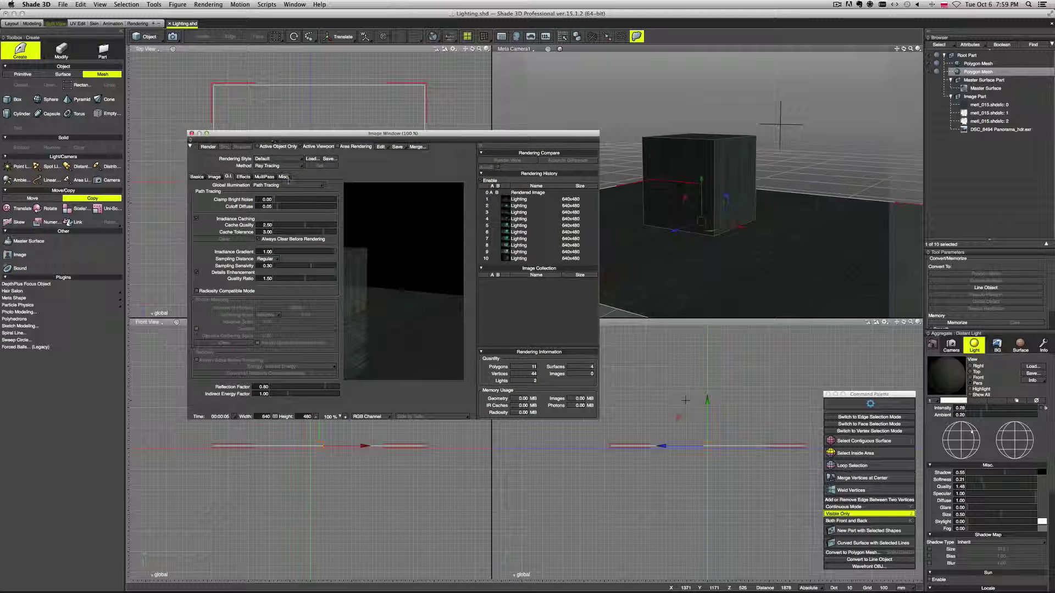
{"action": "left_click", "coordinate": [265, 166]}
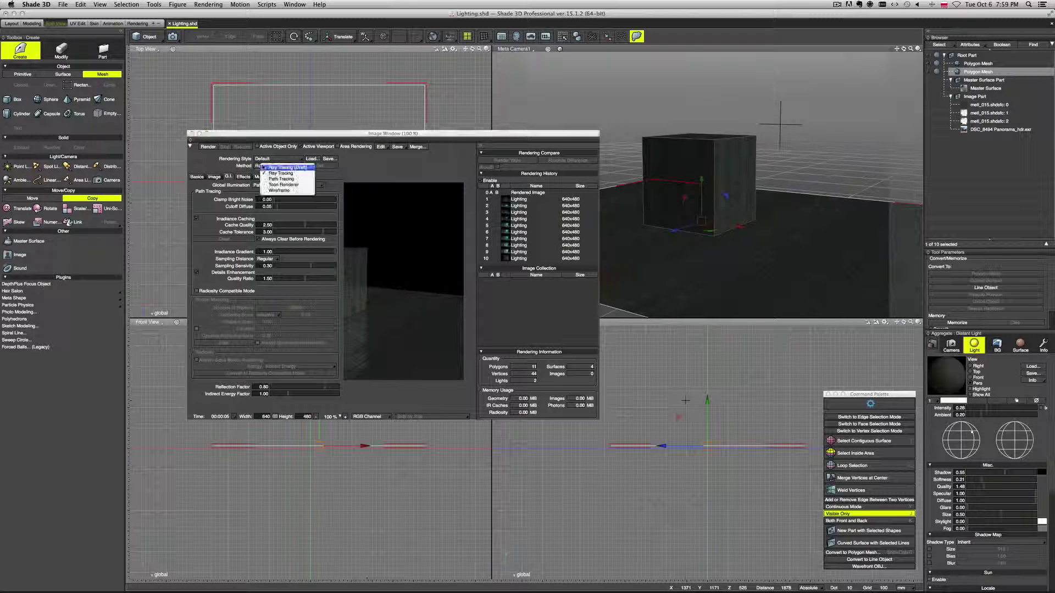
{"action": "left_click", "coordinate": [291, 180]}
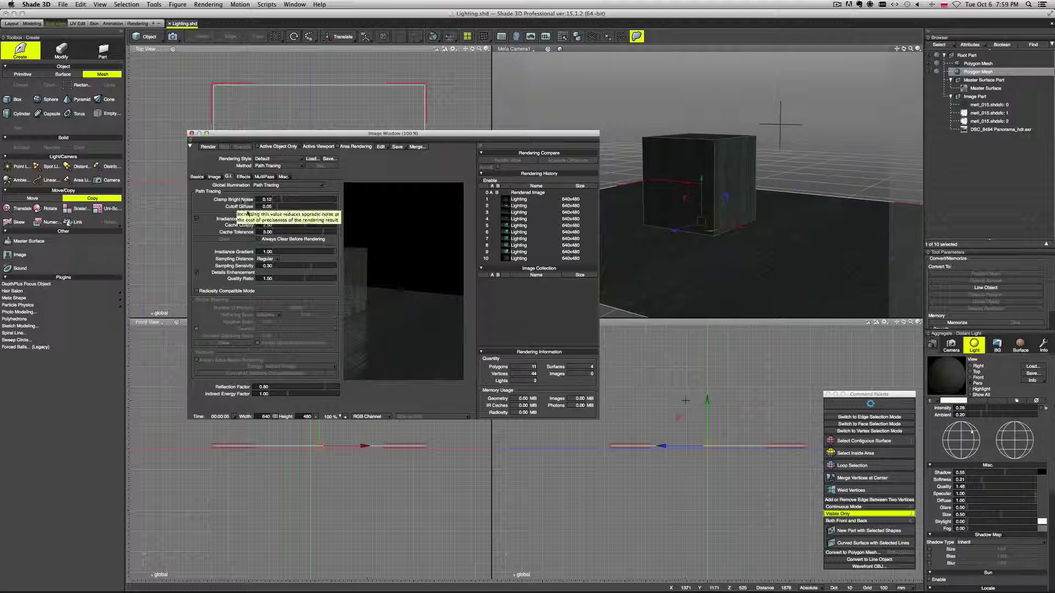
{"action": "left_click_drag", "start_coordinate": [274, 207], "coordinate": [291, 208]}
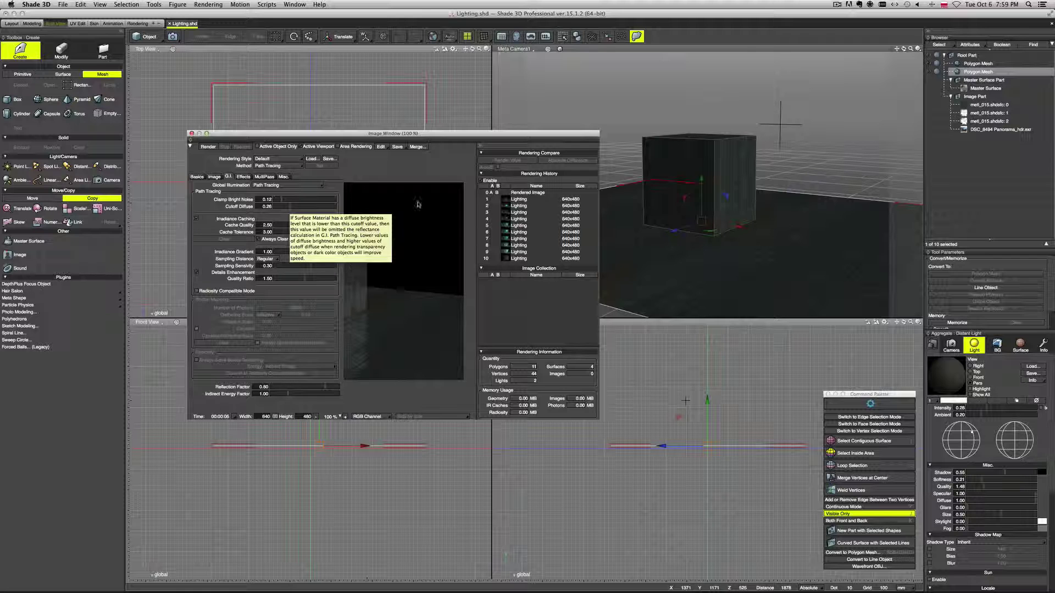
{"action": "left_click", "coordinate": [190, 146]}
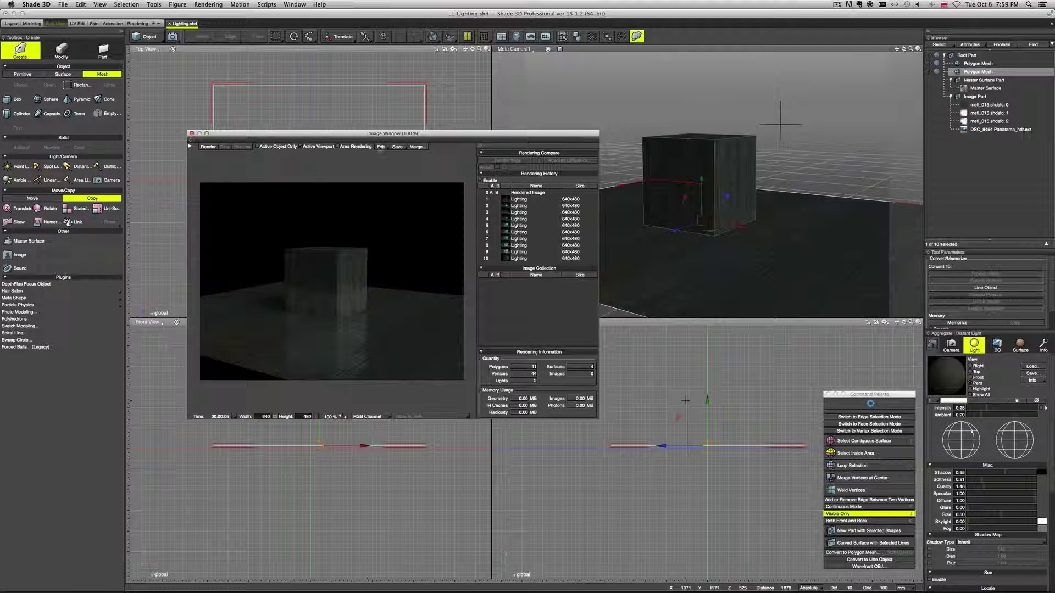
Step: Render the perspective view and compare the result with the previous render in the rendering history
{"action": "left_click", "coordinate": [338, 98]}
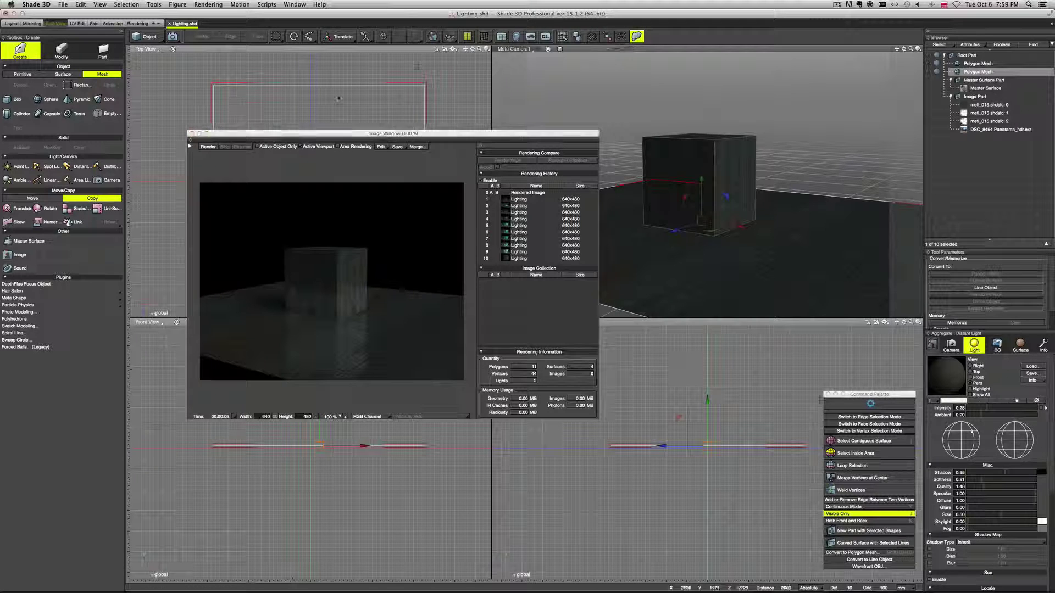
{"action": "left_click", "coordinate": [207, 147]}
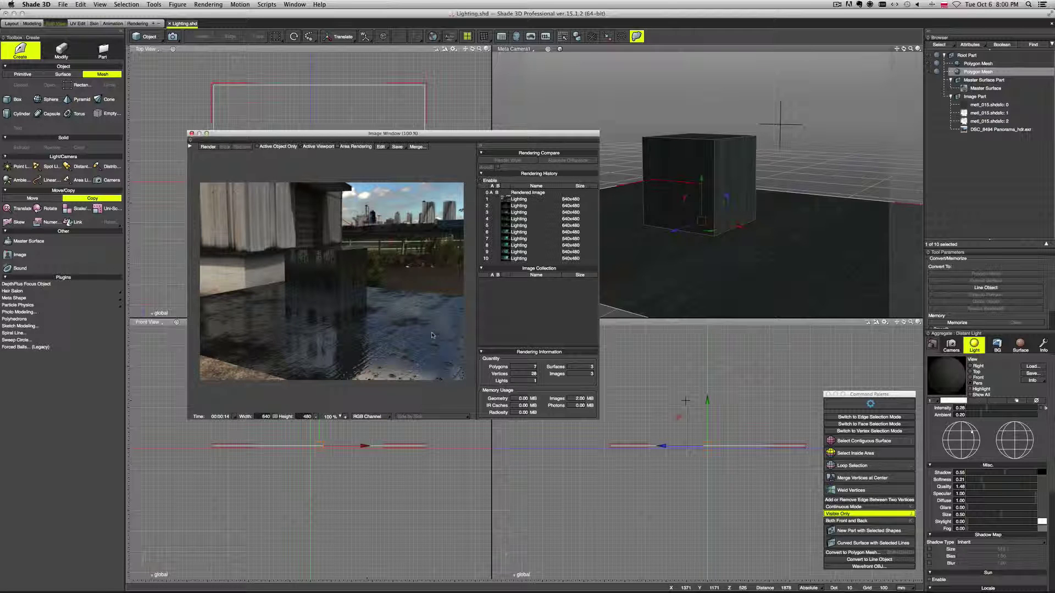
{"action": "left_click", "coordinate": [522, 207]}
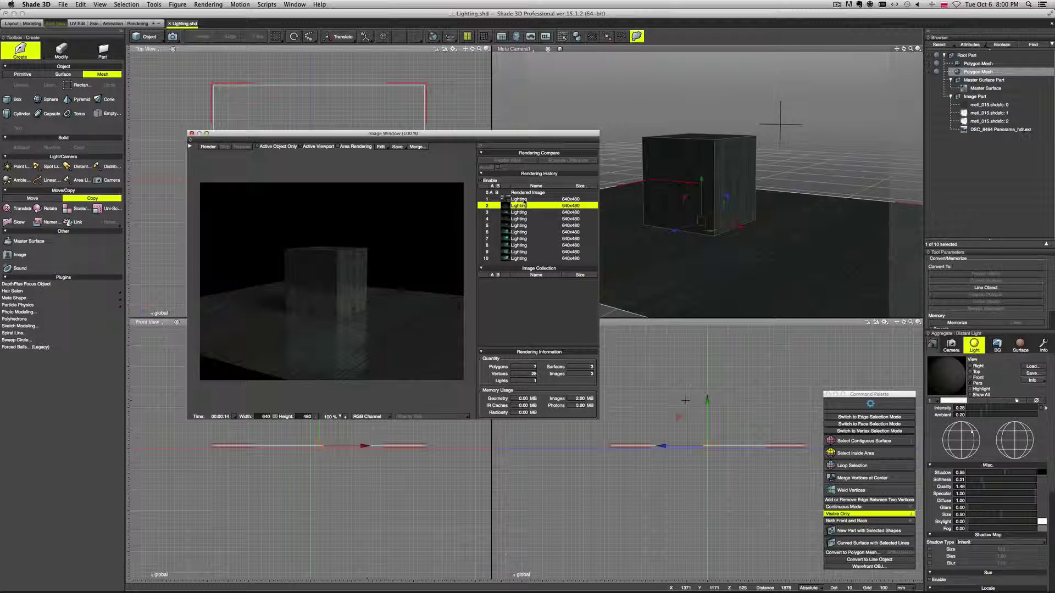
{"action": "left_click", "coordinate": [525, 199]}
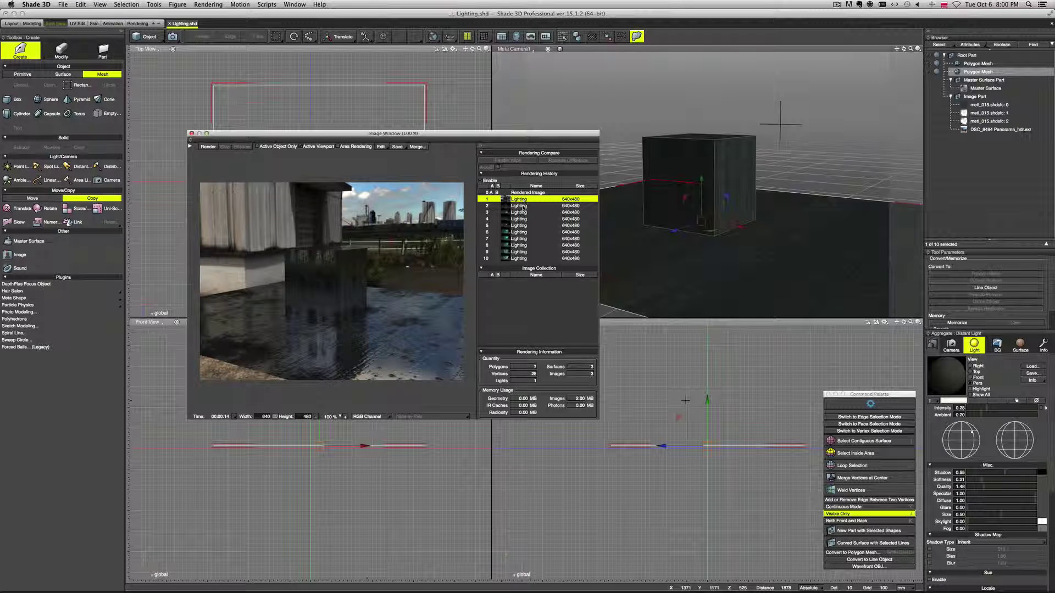
{"action": "left_click", "coordinate": [522, 206]}
{"action": "left_click", "coordinate": [522, 199]}
Step: Turn off background rendering in the basic render settings and render the scene again
{"action": "left_click", "coordinate": [189, 147]}
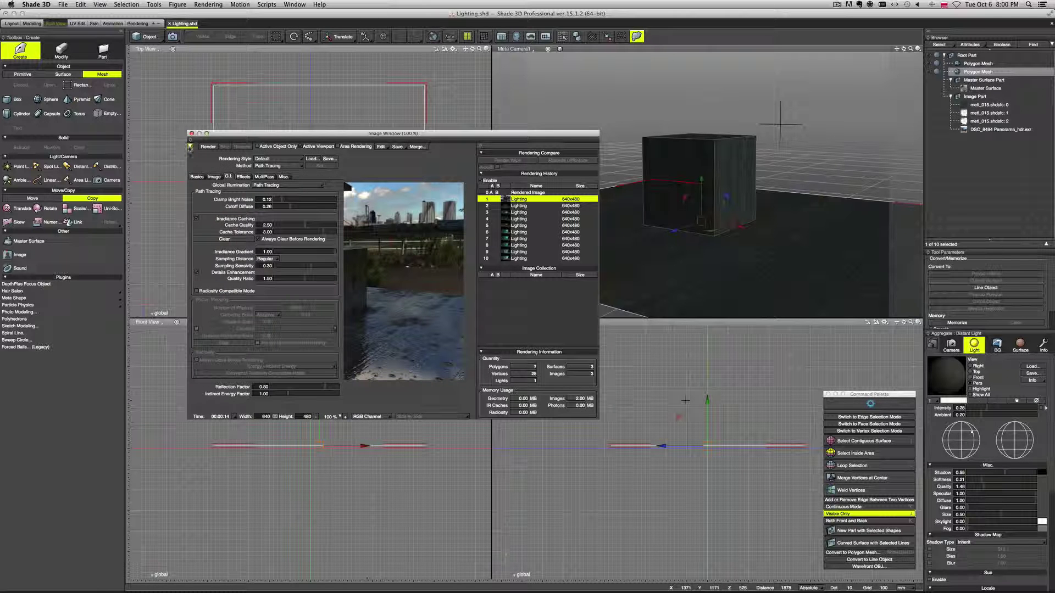
{"action": "left_click", "coordinate": [197, 177]}
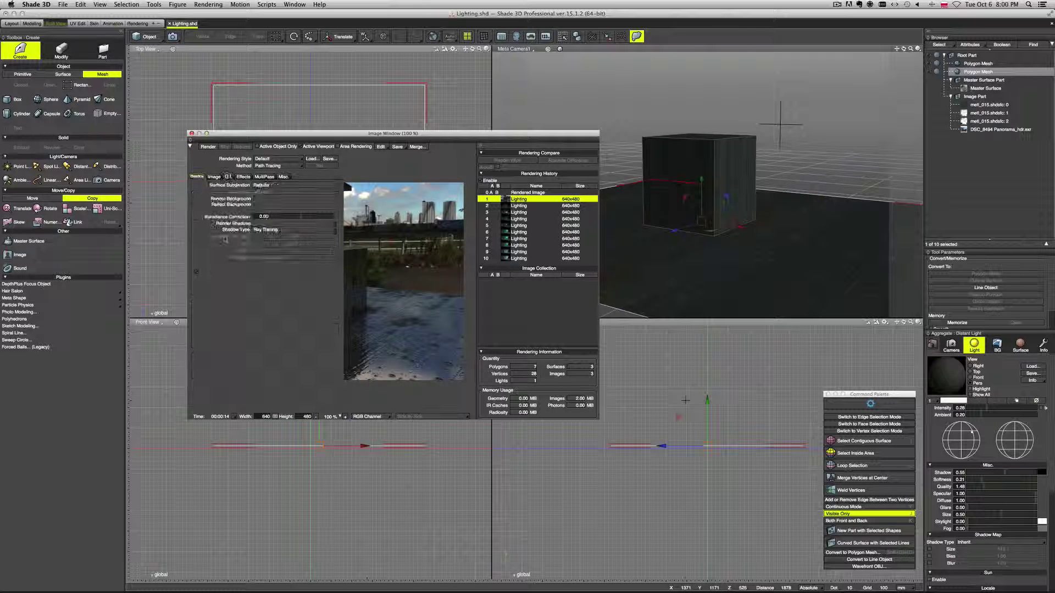
{"action": "left_click", "coordinate": [208, 200]}
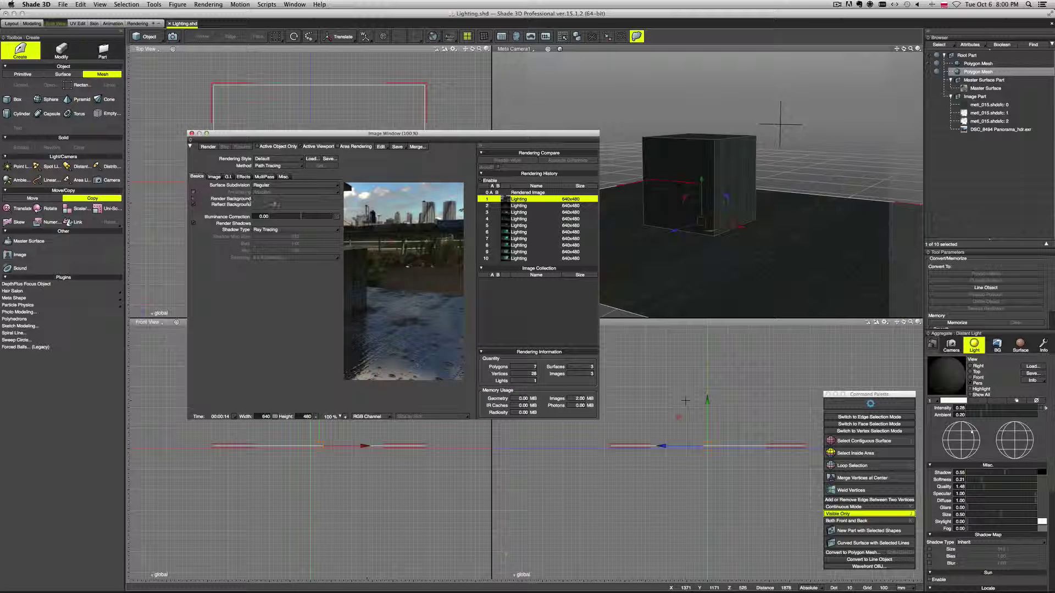
{"action": "left_click", "coordinate": [190, 146]}
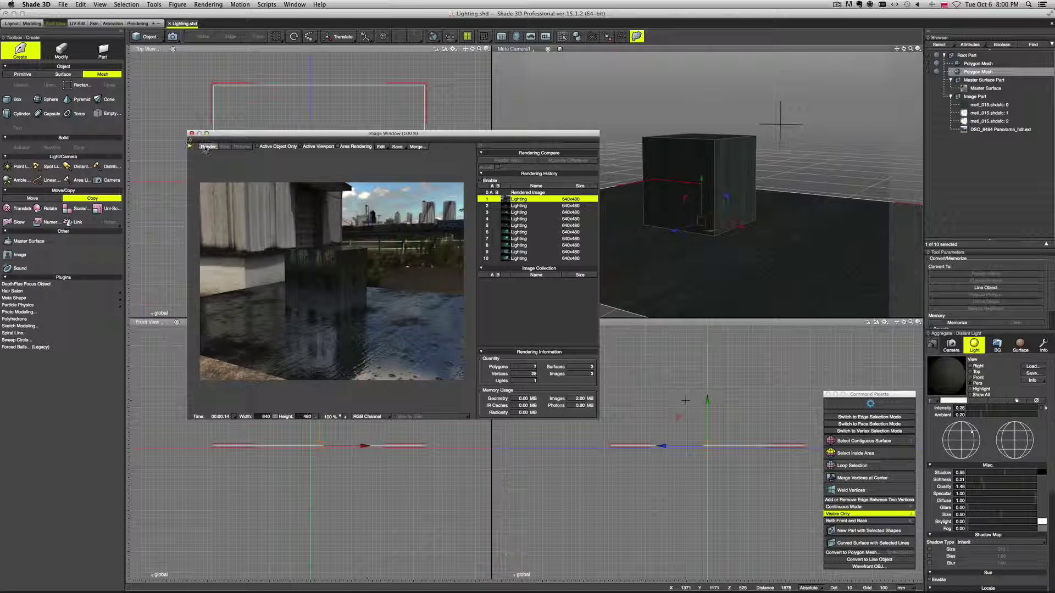
{"action": "left_click", "coordinate": [207, 147]}
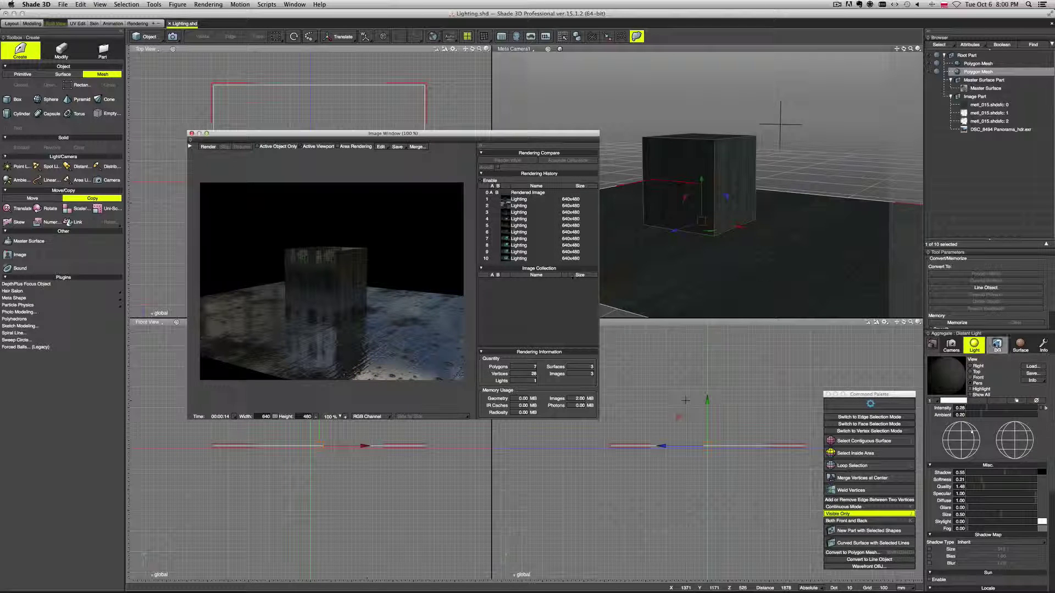
Step: Add a directional light in the top view, drawn horizontally toward the cube
{"action": "left_click", "coordinate": [997, 344]}
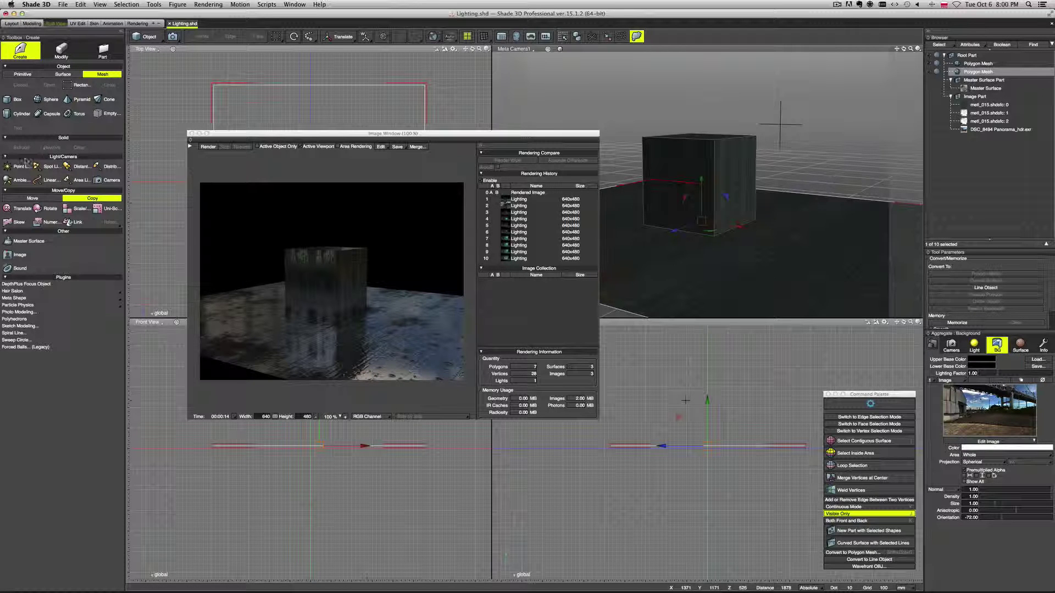
{"action": "left_click", "coordinate": [70, 167]}
{"action": "left_click_drag", "start_coordinate": [385, 133], "coordinate": [482, 316]}
{"action": "scroll", "coordinate": [372, 179], "scroll_direction": "down", "scroll_amount": 3}
{"action": "left_click_drag", "start_coordinate": [393, 189], "coordinate": [340, 188]}
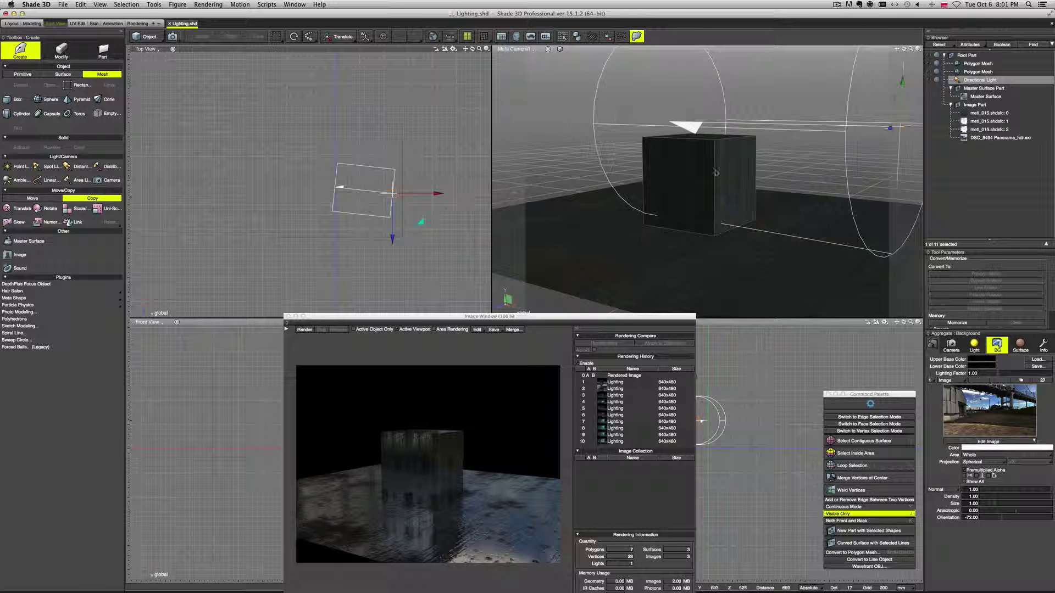
Step: Tilt the directional light down toward the cube and move it about 344 mm in X, 640 mm in Y and -331 mm in Z
{"action": "scroll", "coordinate": [784, 157], "scroll_direction": "down", "scroll_amount": 3}
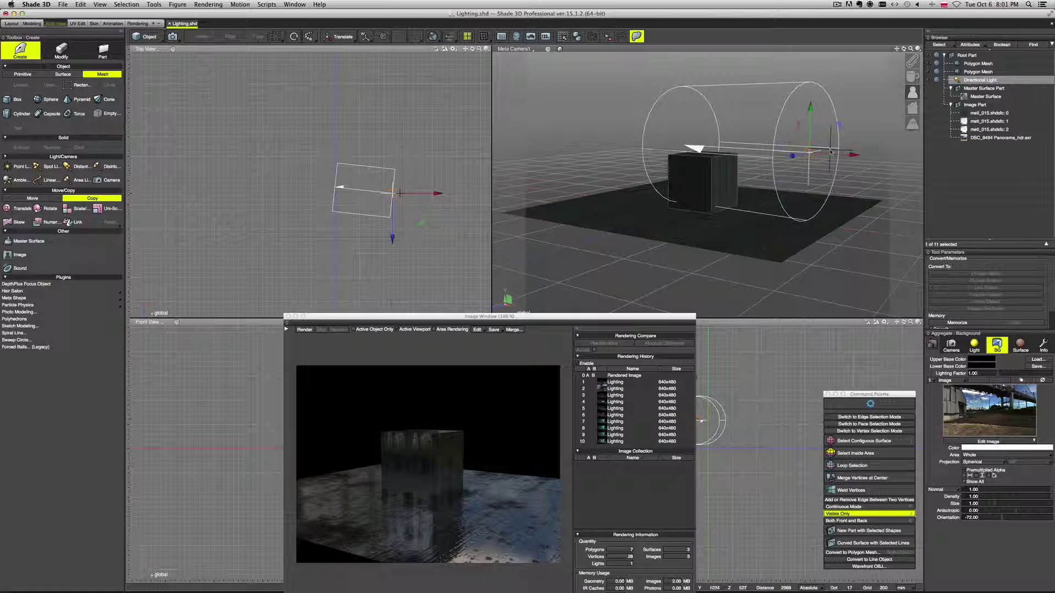
{"action": "key", "text": "r"}
{"action": "left_click_drag", "start_coordinate": [845, 135], "coordinate": [842, 108]}
{"action": "key", "text": "t"}
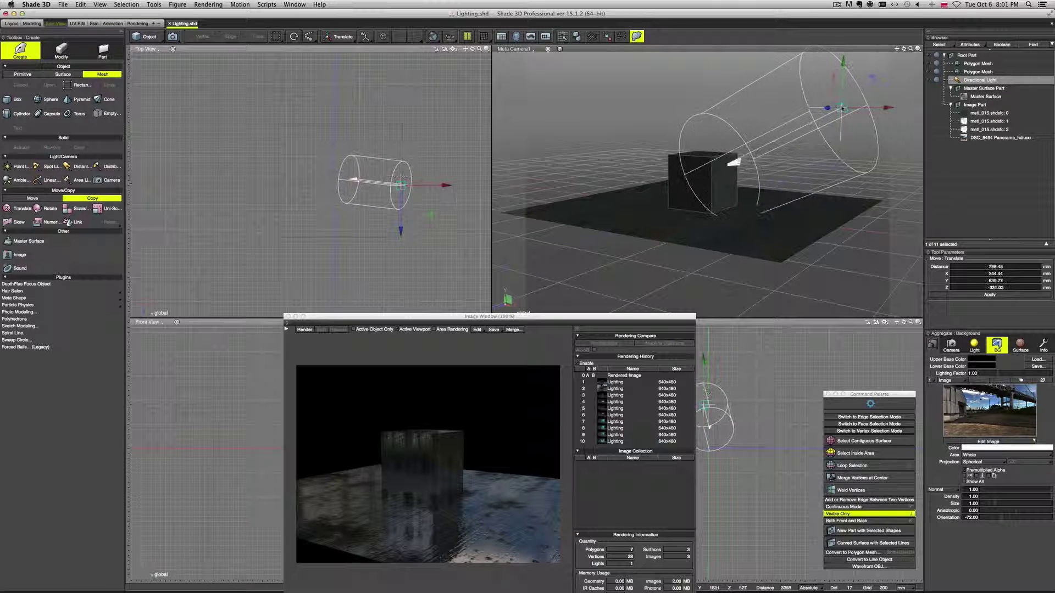
Step: Set the directional light's attenuation to Linear in its object info
{"action": "left_click", "coordinate": [977, 349]}
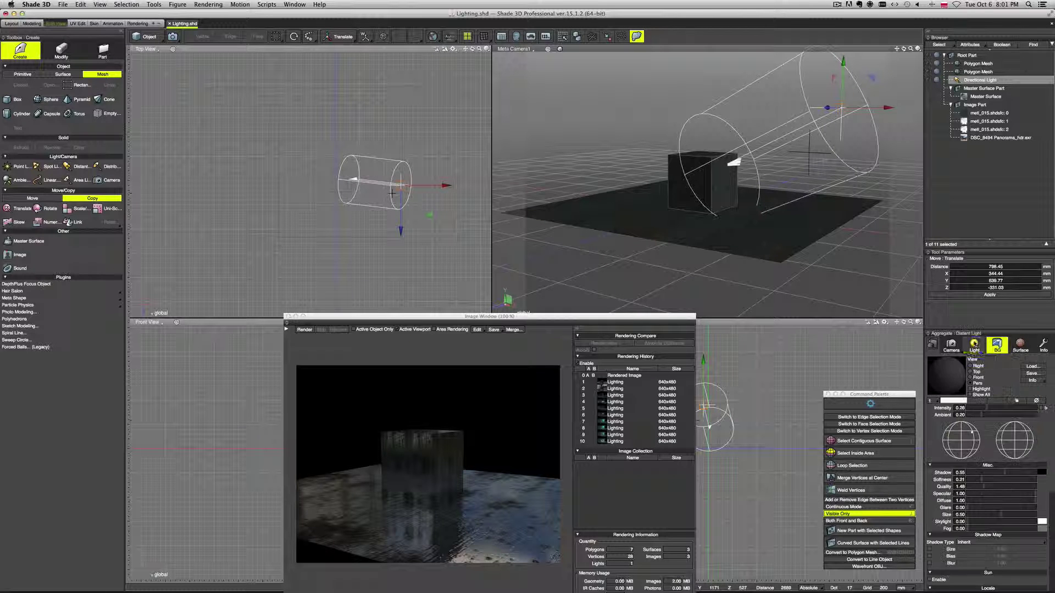
{"action": "left_click", "coordinate": [1043, 345]}
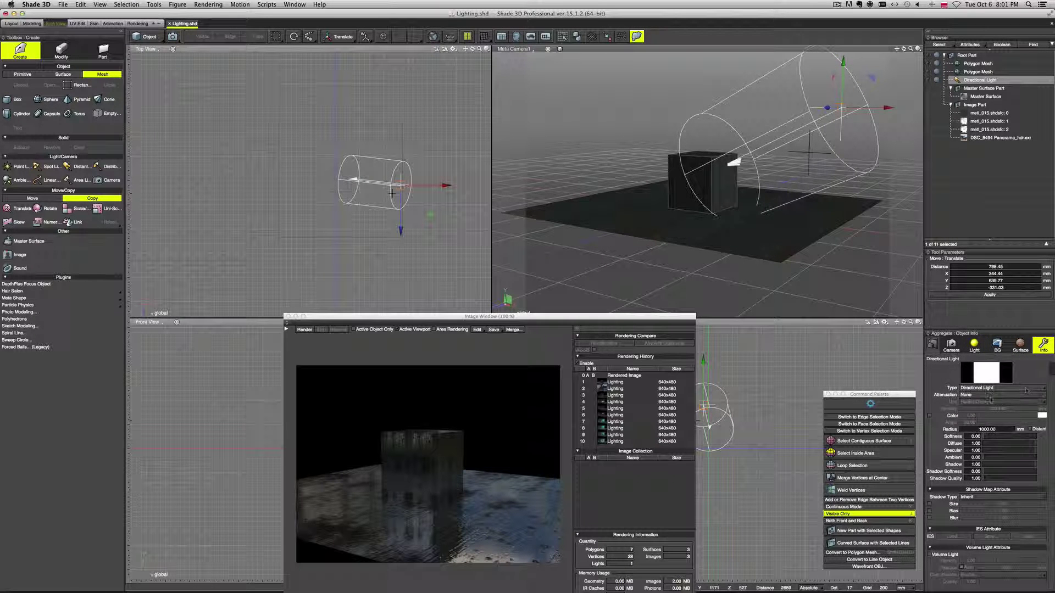
{"action": "left_click", "coordinate": [965, 394]}
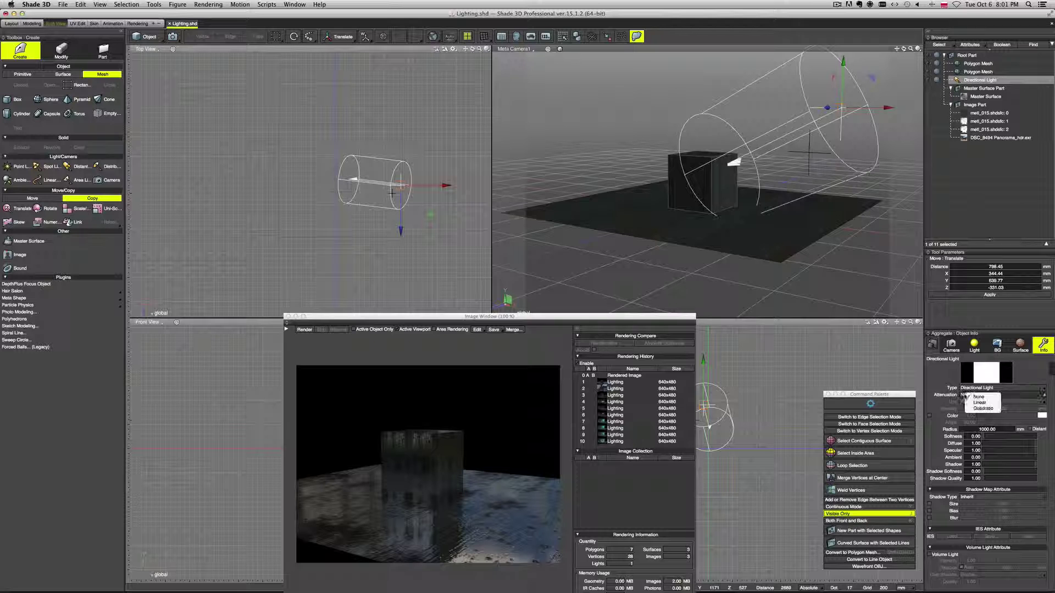
{"action": "left_click", "coordinate": [990, 405]}
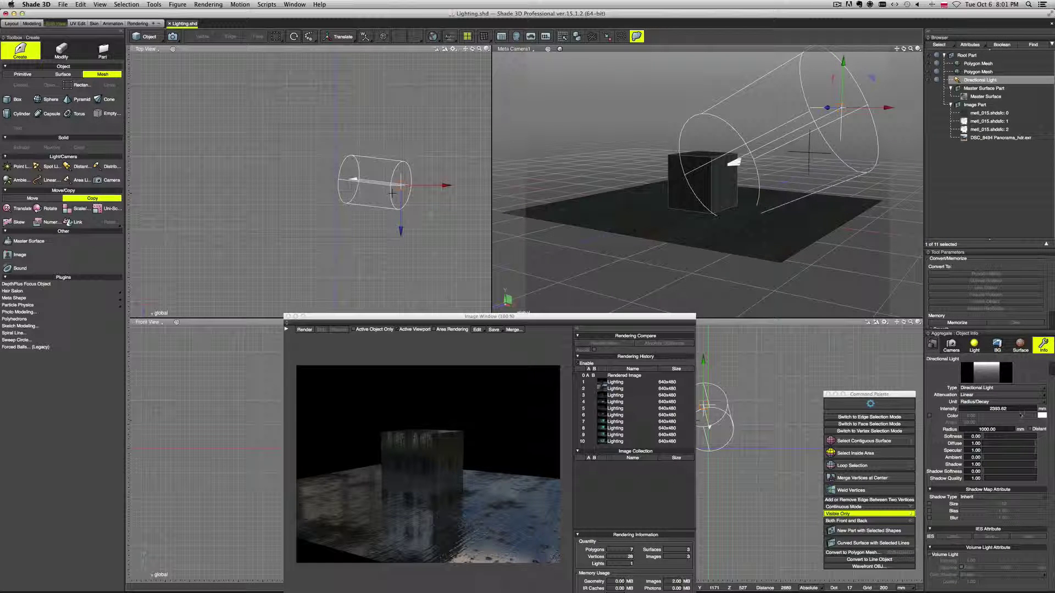
Step: Tint the directional light's color a pale, warm off-white using the color wheel
{"action": "left_click", "coordinate": [1041, 415]}
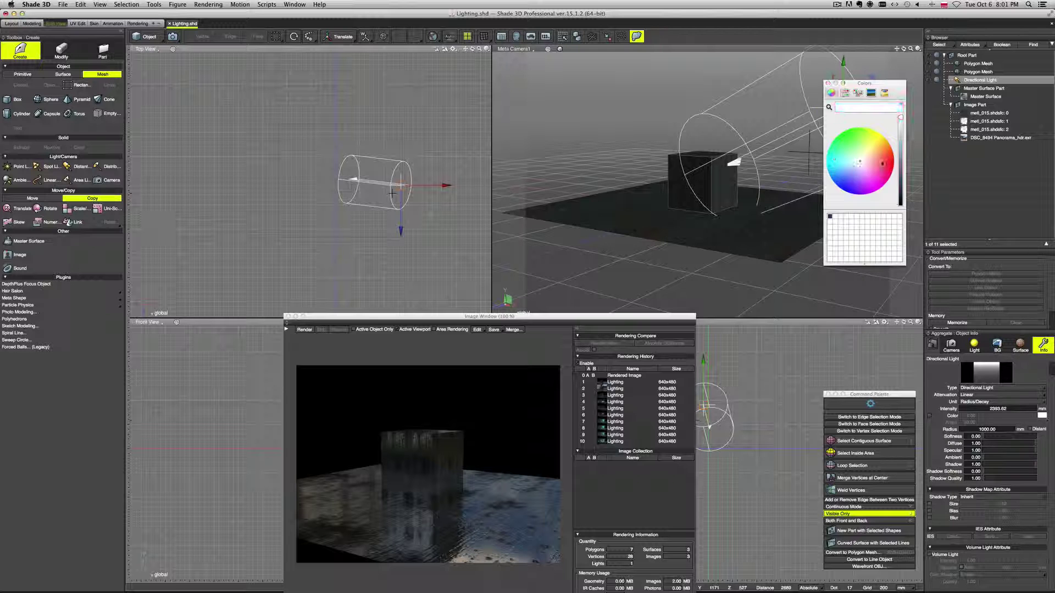
{"action": "left_click", "coordinate": [857, 164]}
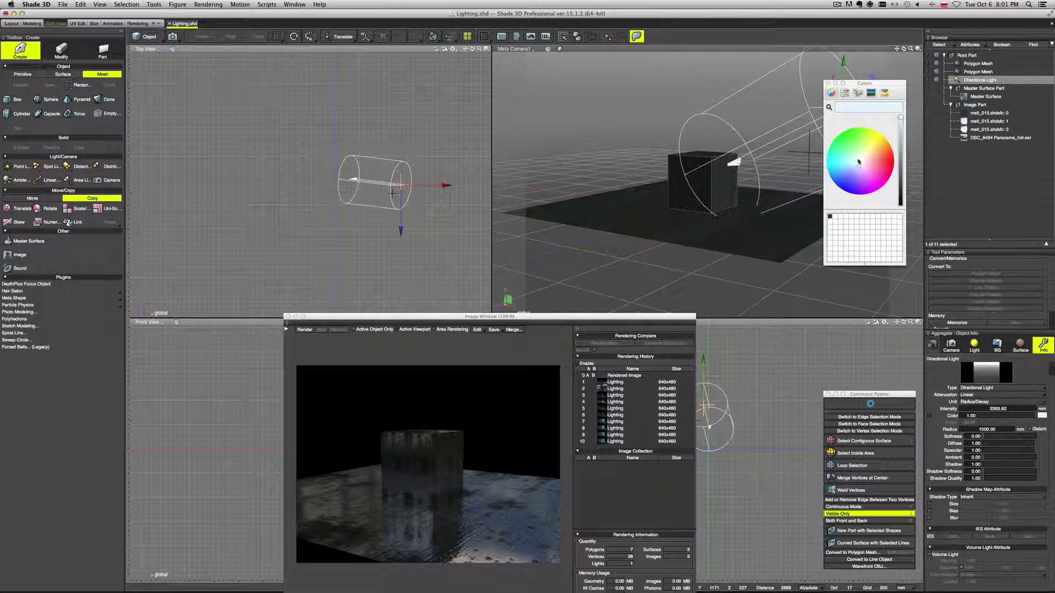
{"action": "left_click_drag", "start_coordinate": [859, 160], "coordinate": [861, 158]}
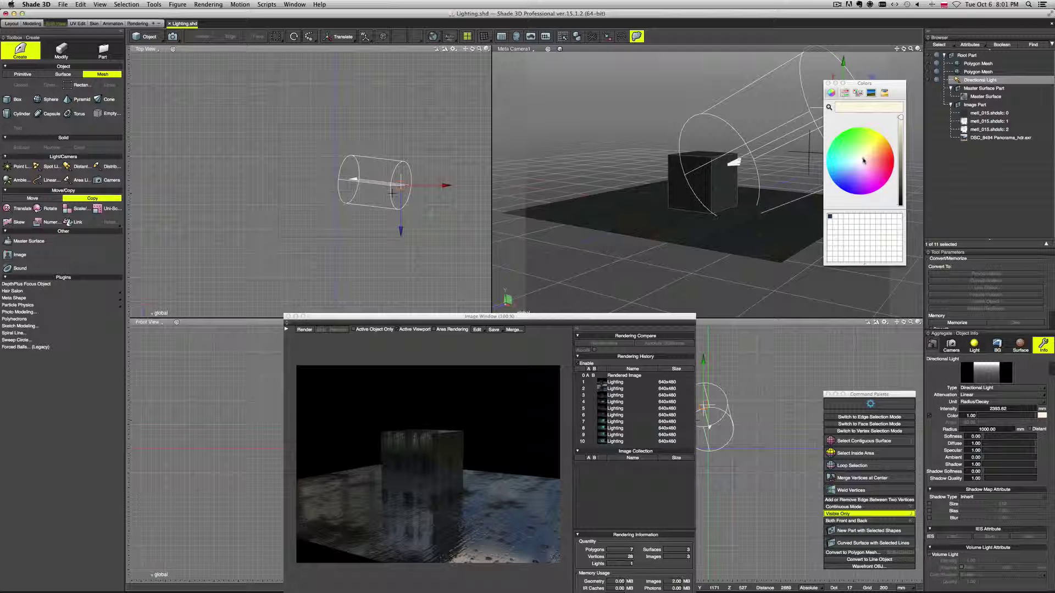
{"action": "left_click", "coordinate": [828, 83]}
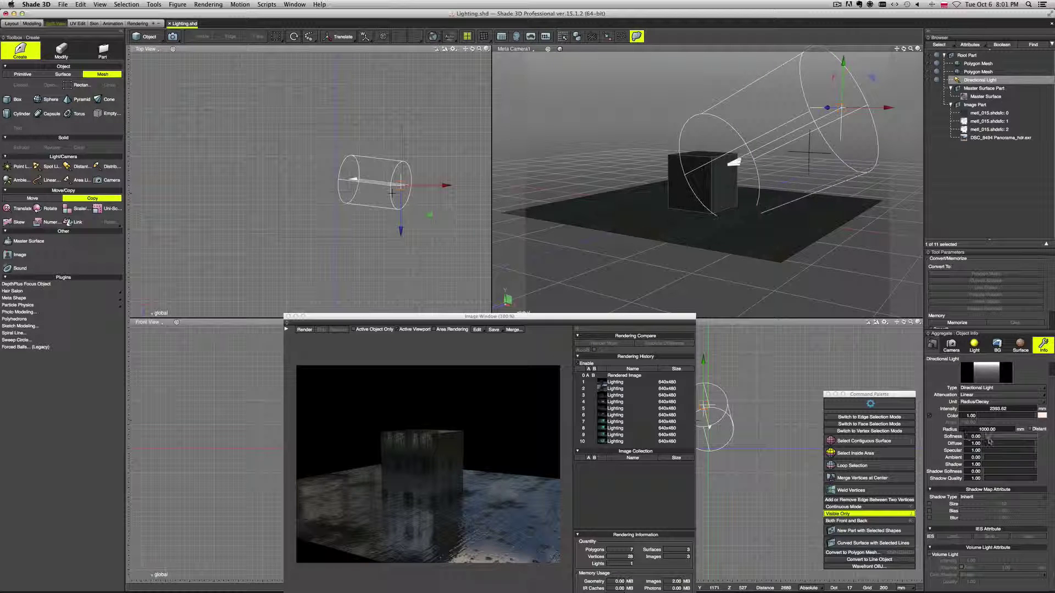
Step: Set the directional light's softness to 0.24, shadow softness to 0.23 and shadow quality to 1.28
{"action": "left_click", "coordinate": [994, 437]}
{"action": "left_click_drag", "start_coordinate": [996, 436], "coordinate": [992, 438]}
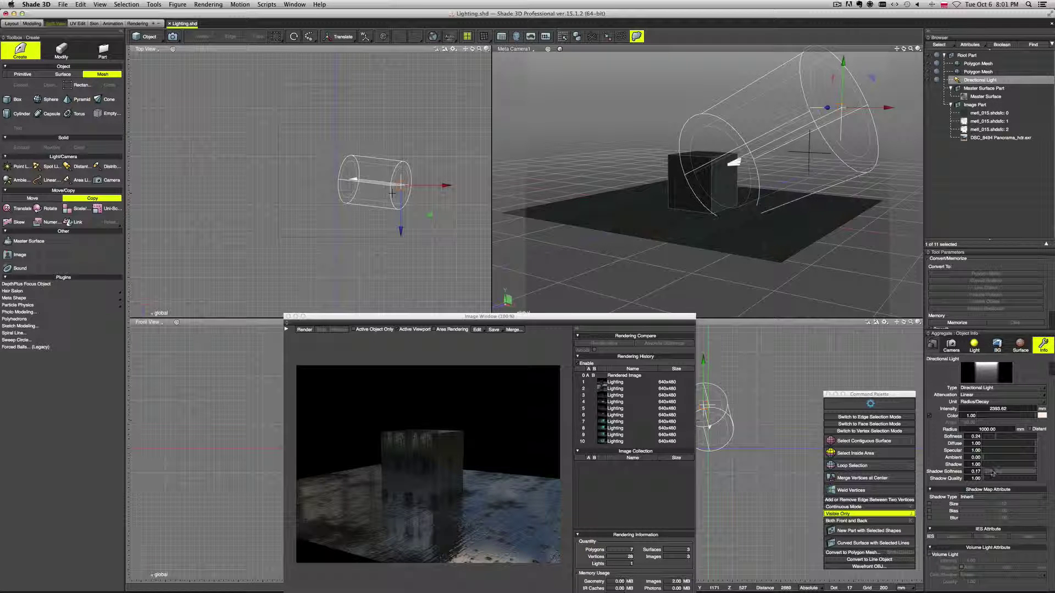
{"action": "left_click", "coordinate": [991, 471]}
{"action": "left_click", "coordinate": [992, 479]}
Step: Render the perspective view with the new directional light
{"action": "left_click_drag", "start_coordinate": [539, 320], "coordinate": [464, 125]}
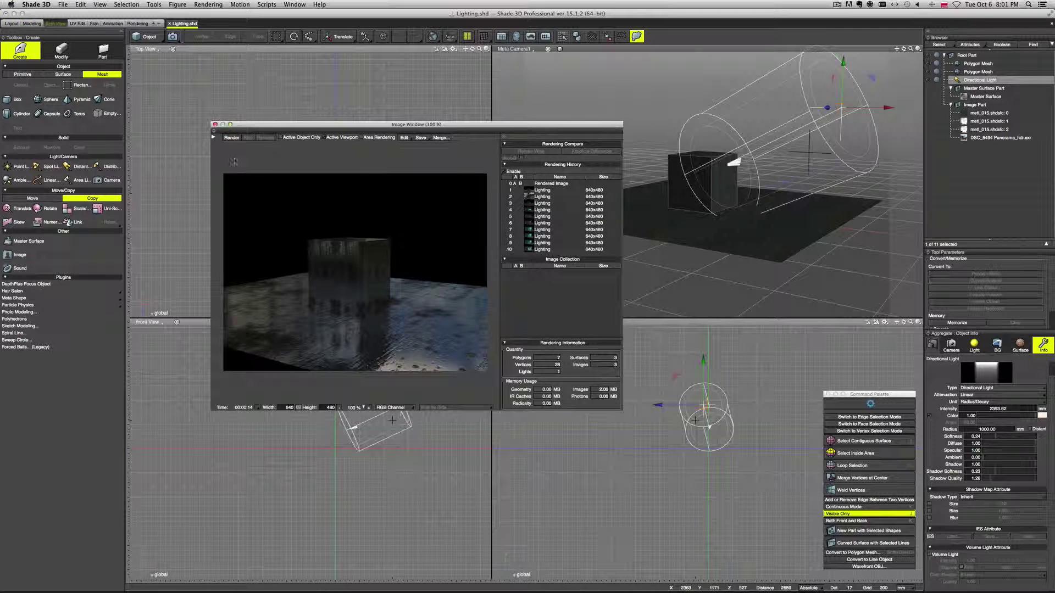
{"action": "left_click", "coordinate": [581, 51]}
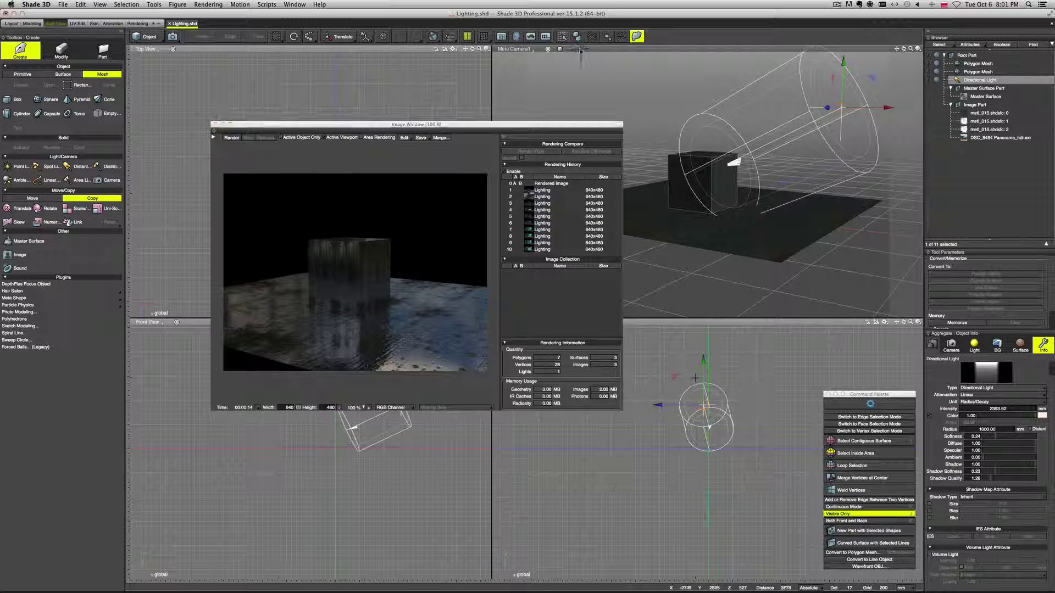
{"action": "left_click", "coordinate": [232, 138]}
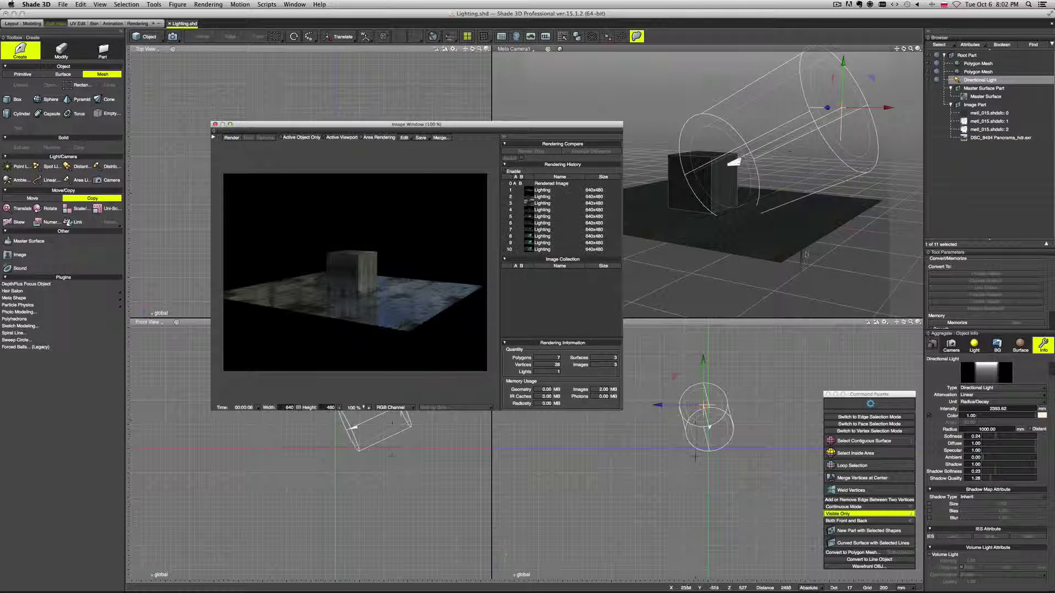
Step: Set the directional light's intensity to 3000 mm
{"action": "left_click", "coordinate": [1003, 410]}
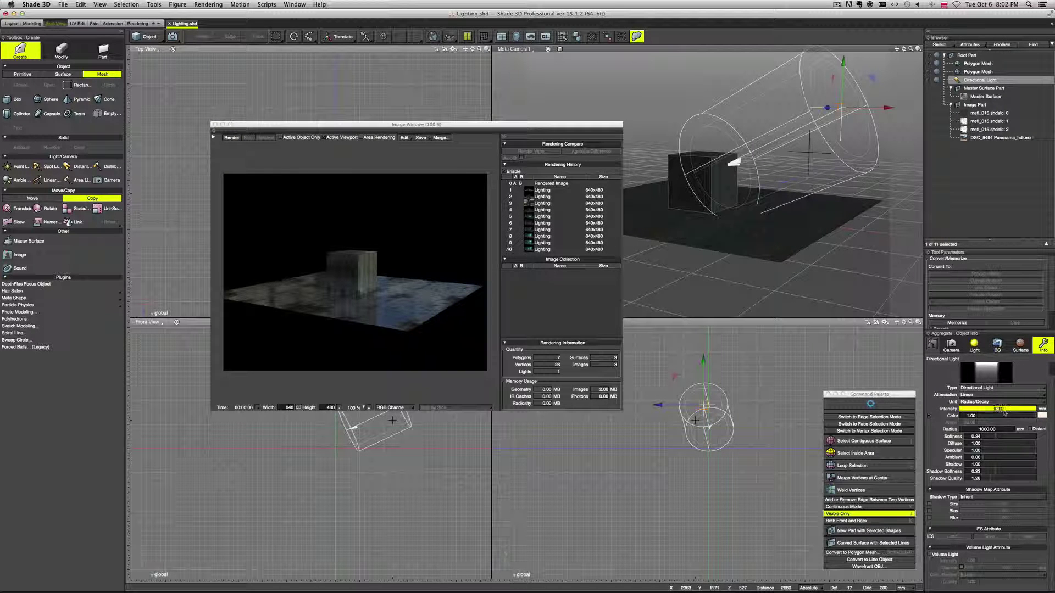
{"action": "key", "text": "Return"}
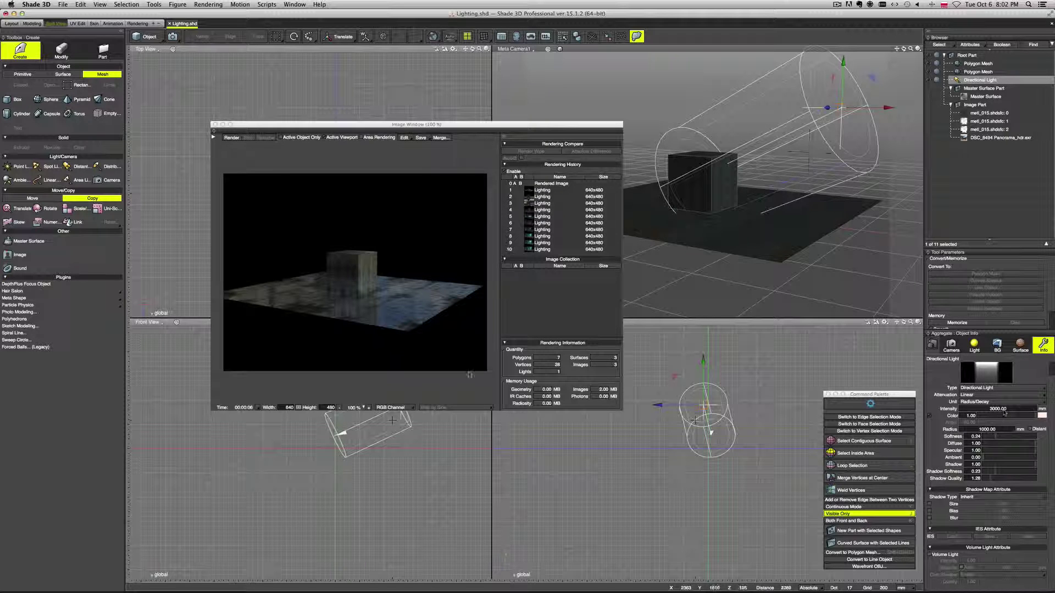
Step: Render the scene, raise the directional light's intensity to 4000 mm and render it again
{"action": "left_click", "coordinate": [231, 137]}
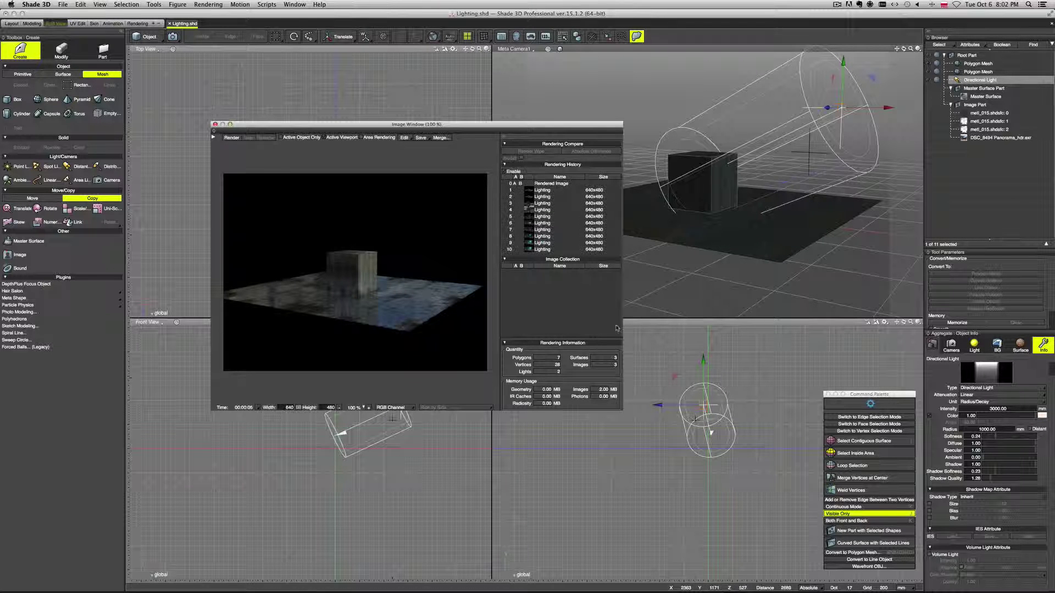
{"action": "left_click", "coordinate": [999, 409]}
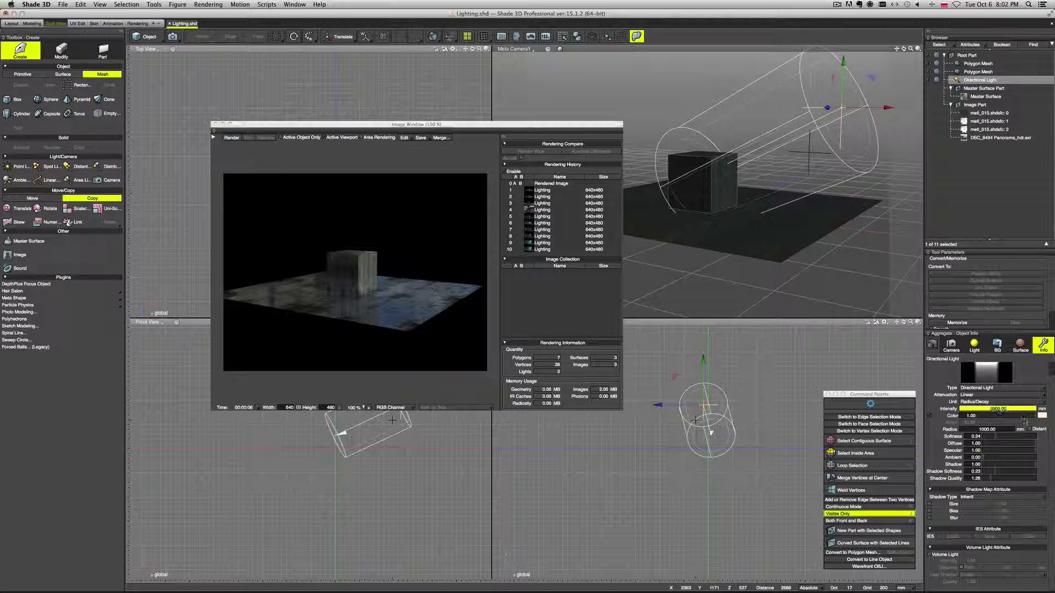
{"action": "type", "text": "4000"}
{"action": "key", "text": "Return"}
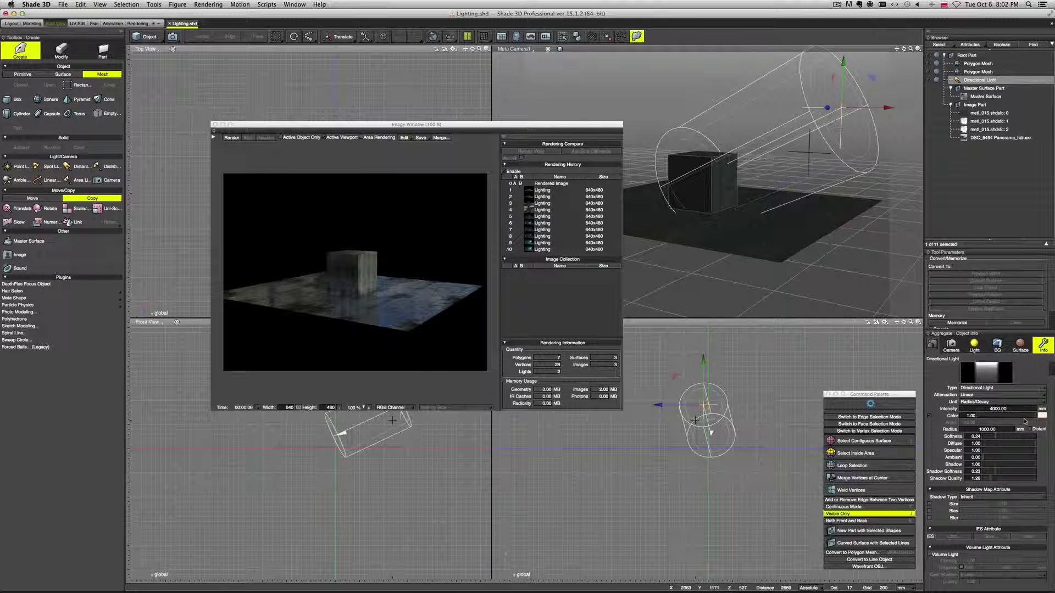
{"action": "left_click", "coordinate": [231, 138]}
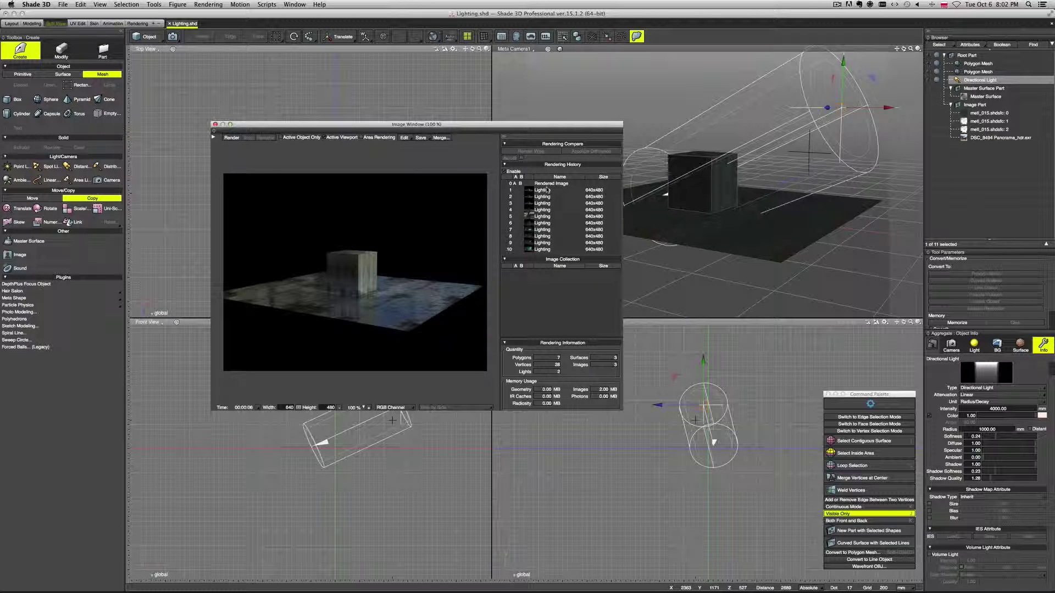
Step: Compare the three most recent renders in the rendering history
{"action": "left_click", "coordinate": [547, 190]}
{"action": "key", "text": "Down"}
{"action": "key", "text": "Down"}
{"action": "key", "text": "Down"}
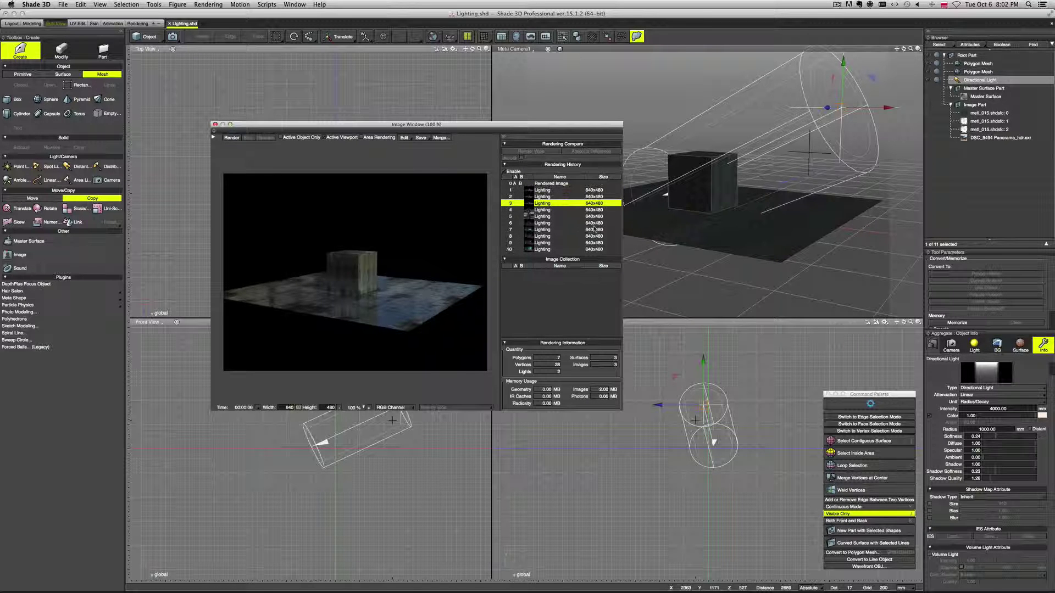
{"action": "key", "text": "Up"}
{"action": "key", "text": "Up"}
{"action": "key", "text": "Up"}
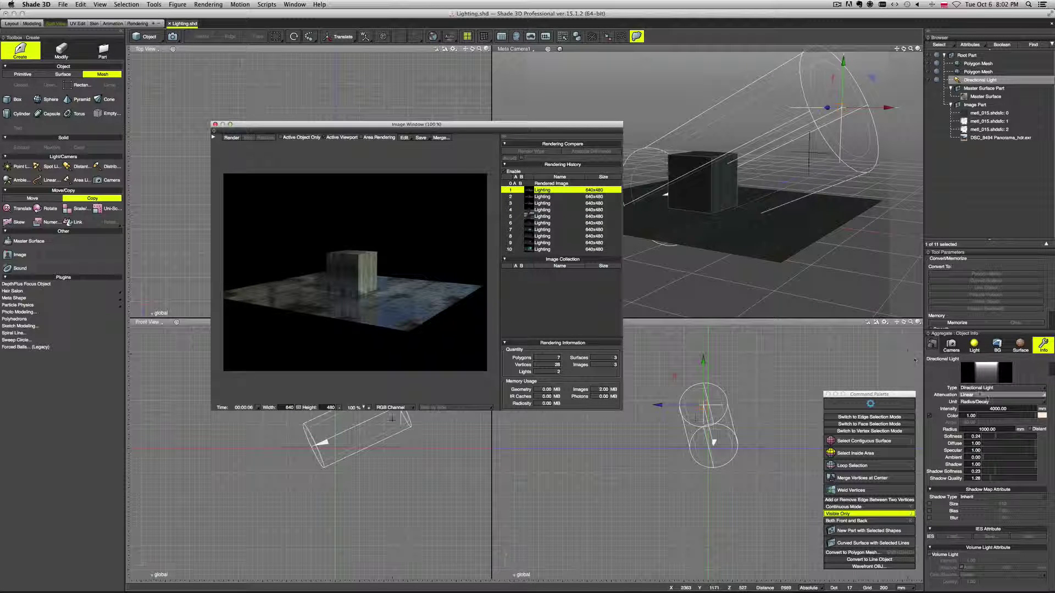
Step: Set the background image's orientation to -82.80
{"action": "left_click_drag", "start_coordinate": [449, 126], "coordinate": [393, 88]}
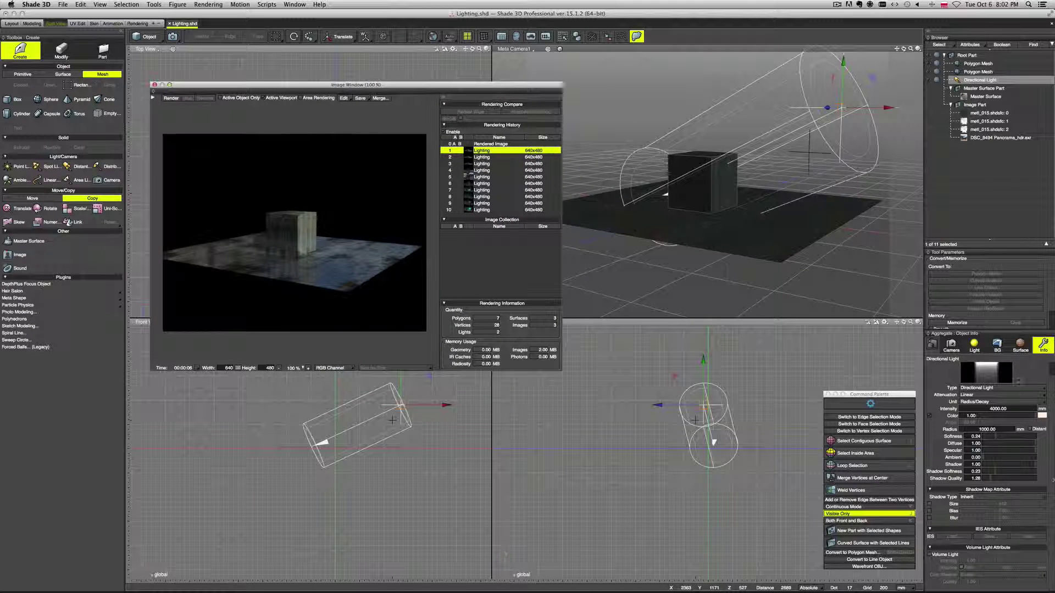
{"action": "left_click", "coordinate": [996, 345]}
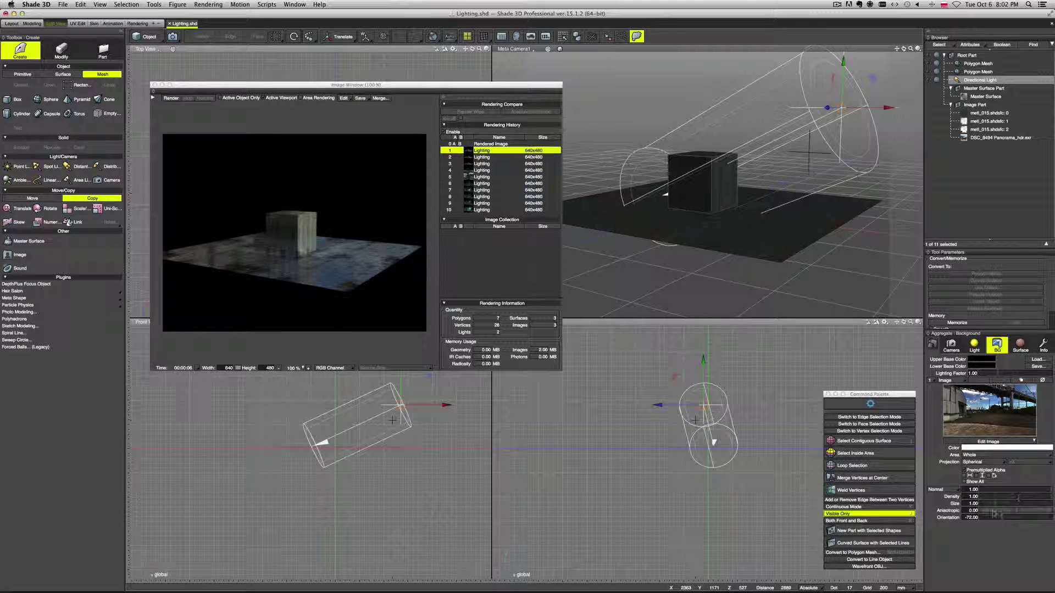
{"action": "mouse_move", "coordinate": [1002, 517]}
{"action": "left_mouse_down"}
{"action": "mouse_move", "coordinate": [1038, 520]}
{"action": "mouse_move", "coordinate": [1005, 518]}
{"action": "left_mouse_up"}
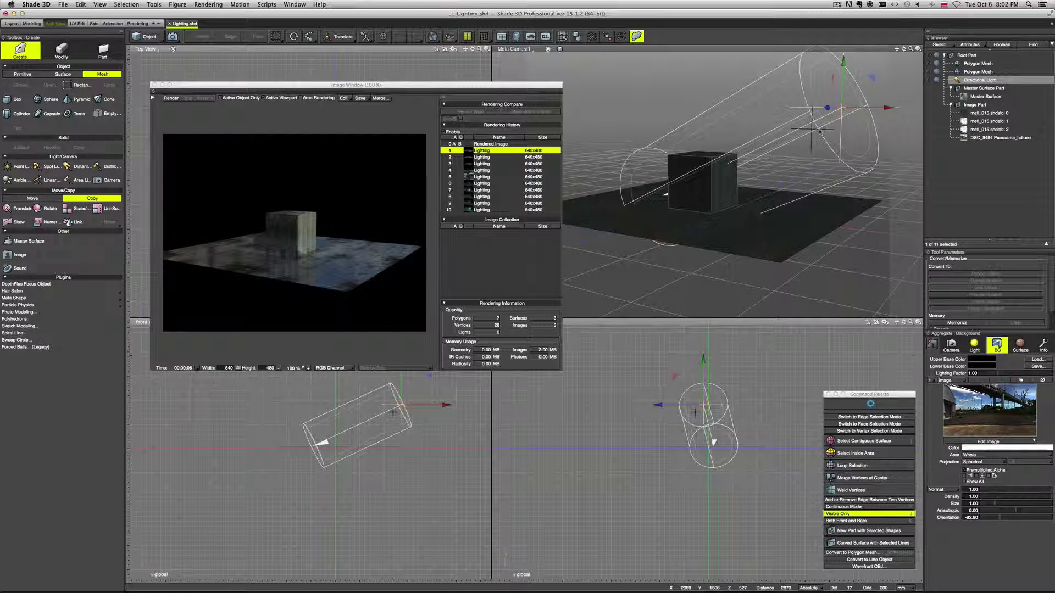
Step: Rotate and move the directional light so it aims at the cube from the opposite side, raising it 391 mm along Y
{"action": "key", "text": "e"}
{"action": "key", "text": "Return"}
{"action": "left_click", "coordinate": [155, 85]}
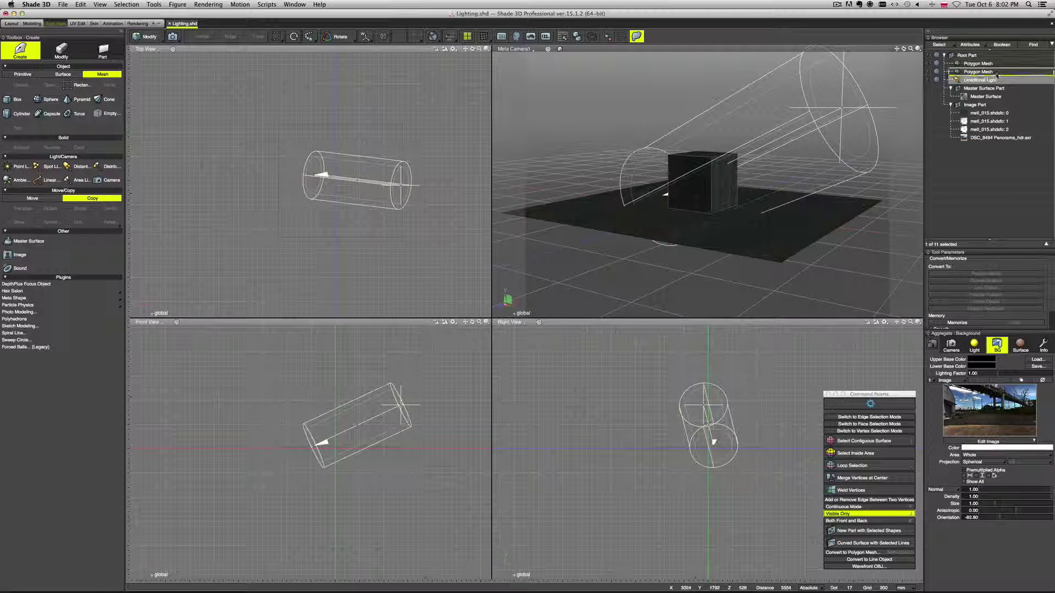
{"action": "key", "text": "Return"}
{"action": "left_click_drag", "start_coordinate": [404, 226], "coordinate": [294, 245]}
{"action": "key", "text": "w"}
{"action": "left_click_drag", "start_coordinate": [293, 361], "coordinate": [295, 354]}
Step: Render the perspective view with the repositioned directional light and rotated background
{"action": "key", "text": "super+r"}
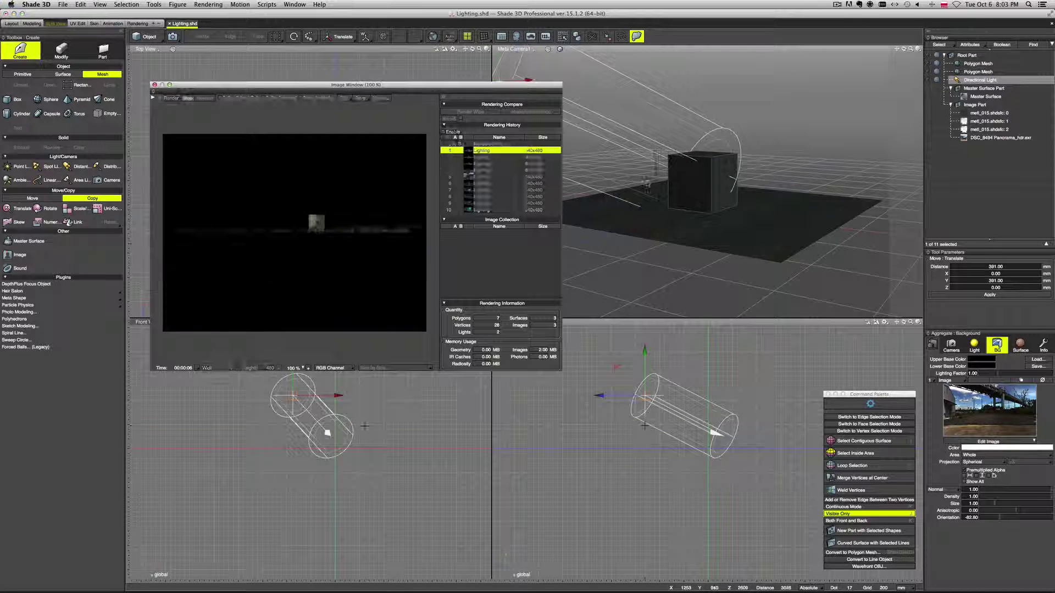
{"action": "left_click", "coordinate": [643, 73]}
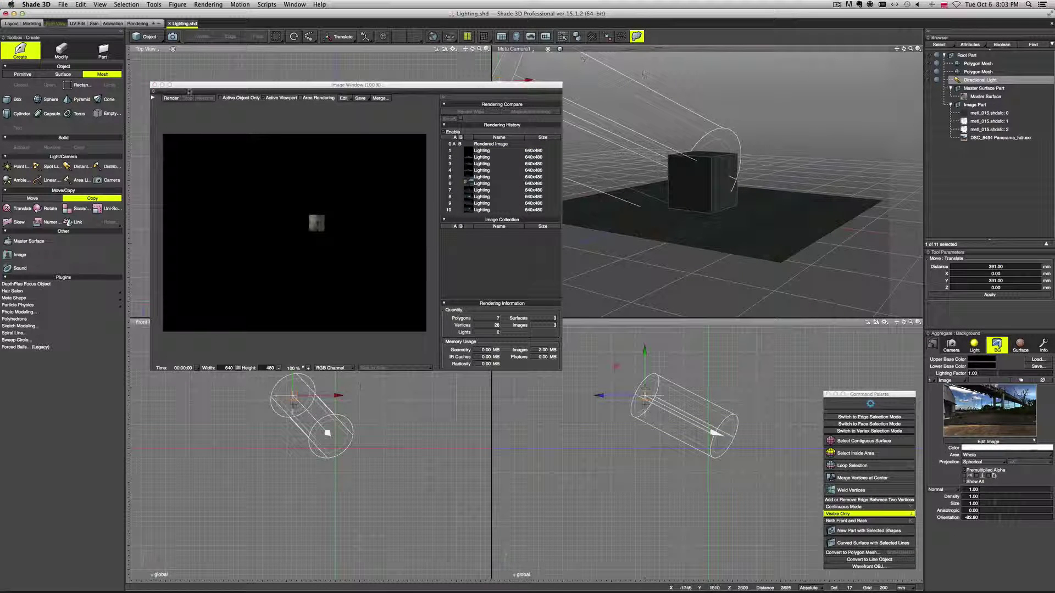
{"action": "left_click", "coordinate": [171, 98]}
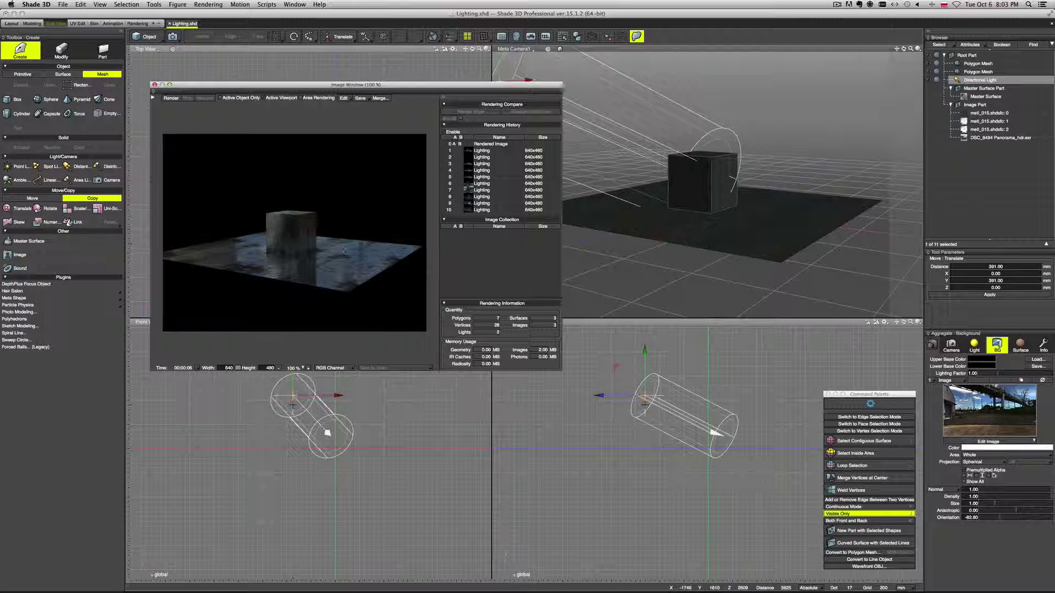
Step: Set the background's lighting factor to 1.72 and render the perspective view
{"action": "left_click", "coordinate": [1043, 344]}
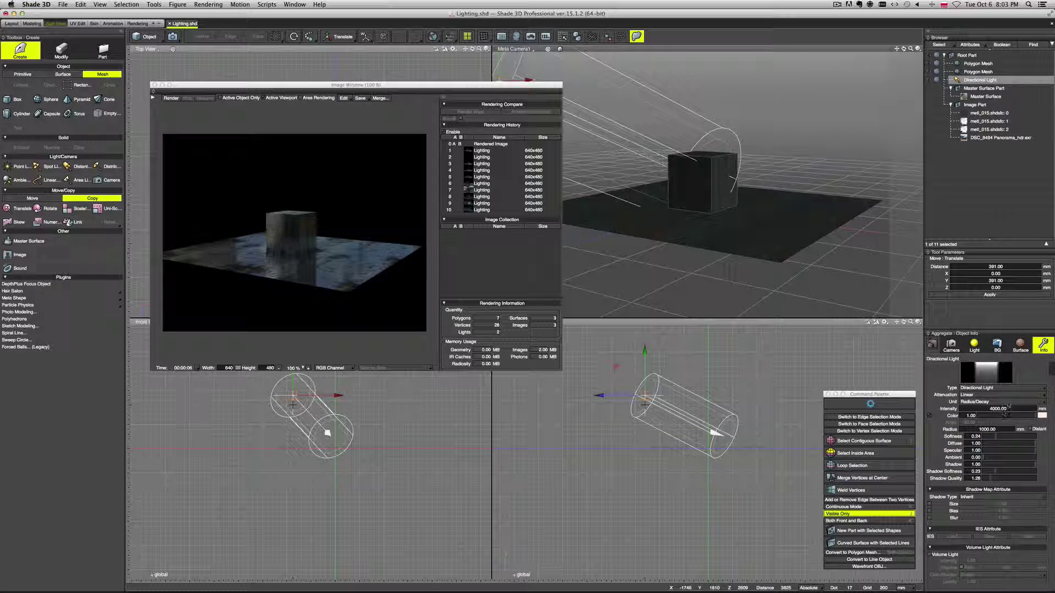
{"action": "left_click", "coordinate": [997, 345]}
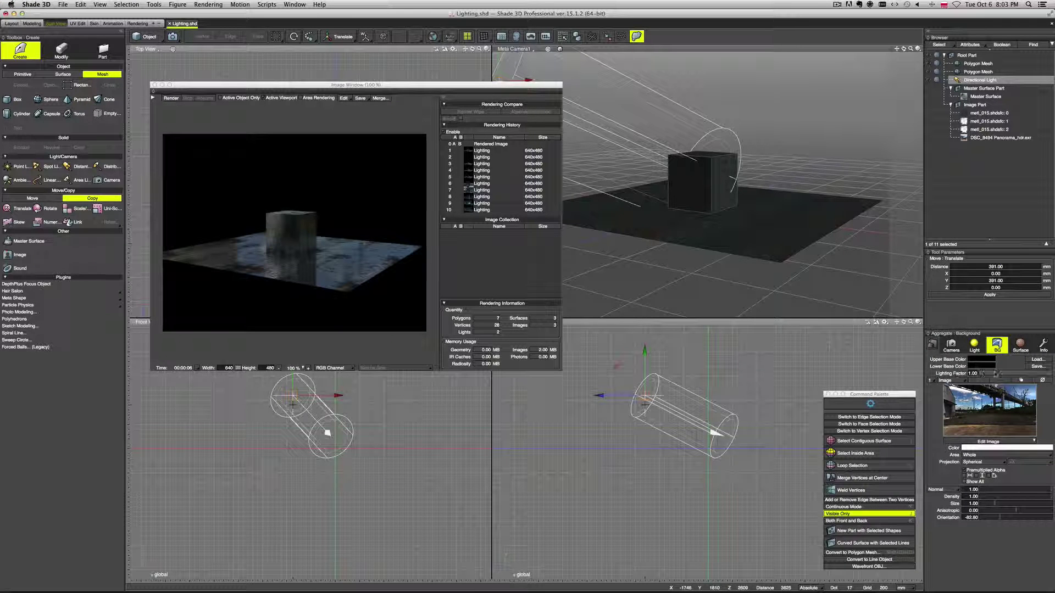
{"action": "left_click_drag", "start_coordinate": [1010, 374], "coordinate": [1022, 374]}
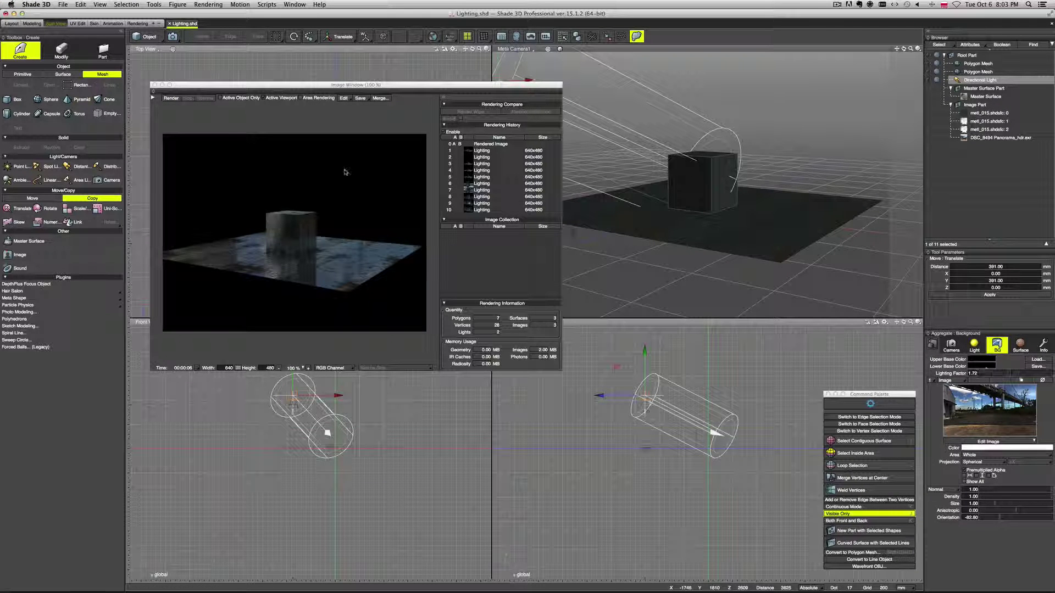
{"action": "left_click", "coordinate": [170, 98]}
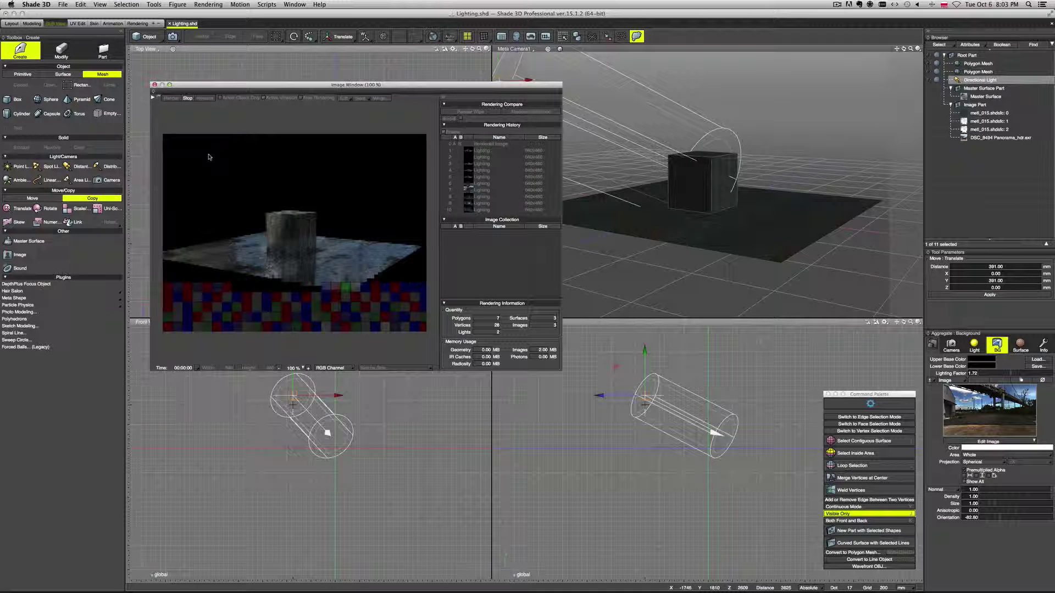